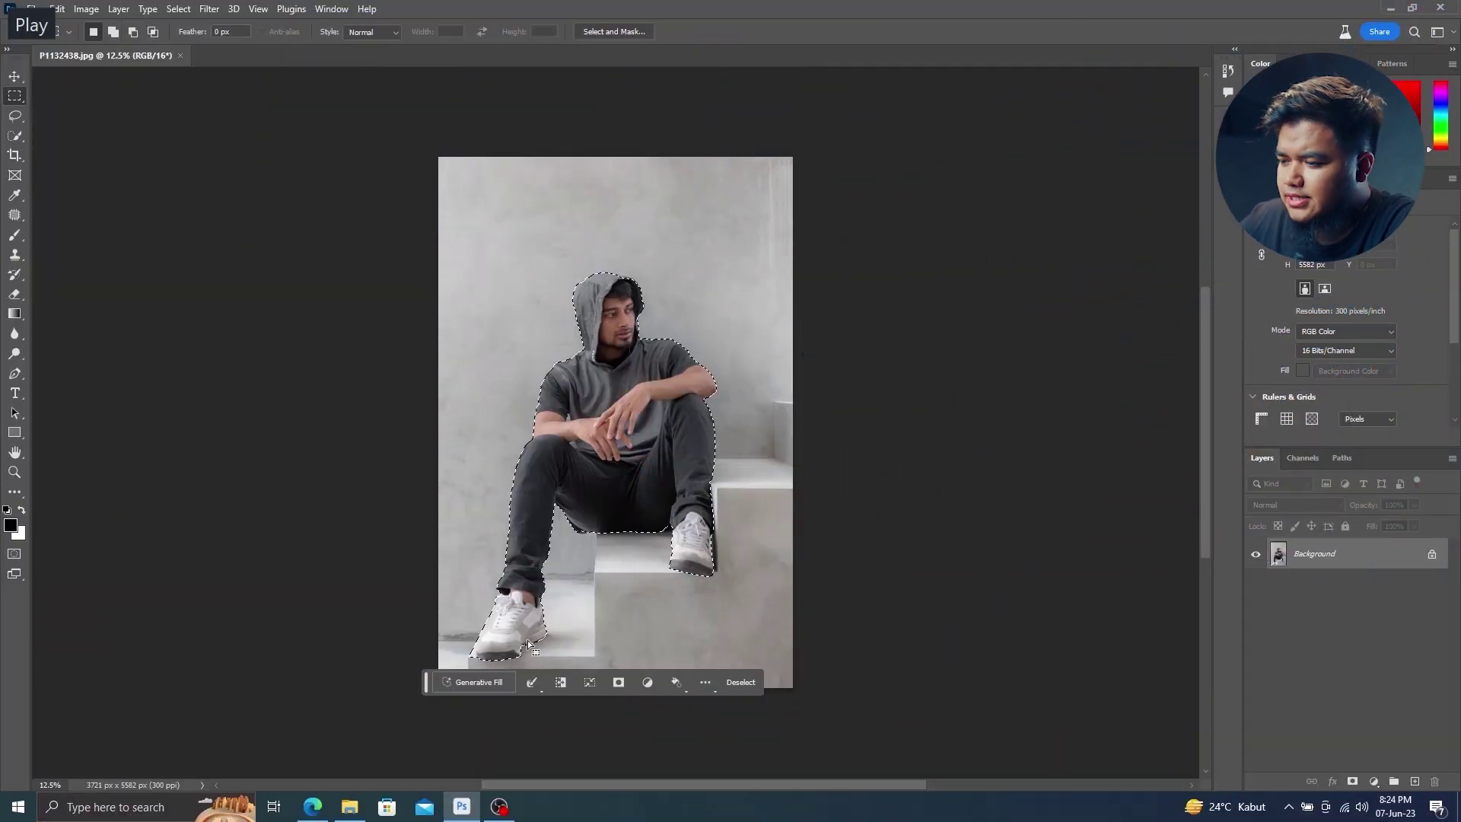
- Expand the man's selection by 5 px, invert it, and generate a desert background
click(537, 689)
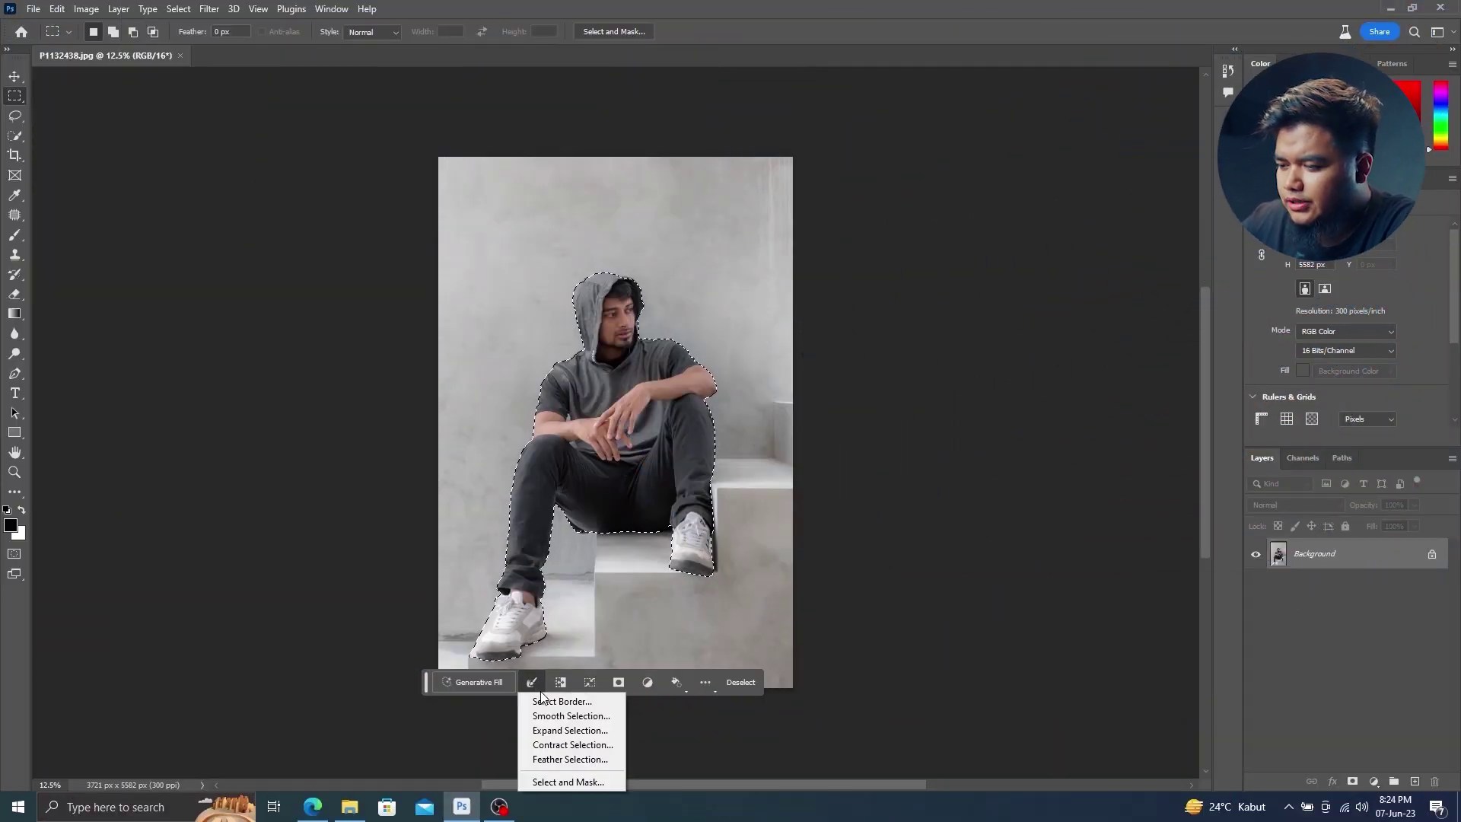
click(563, 732)
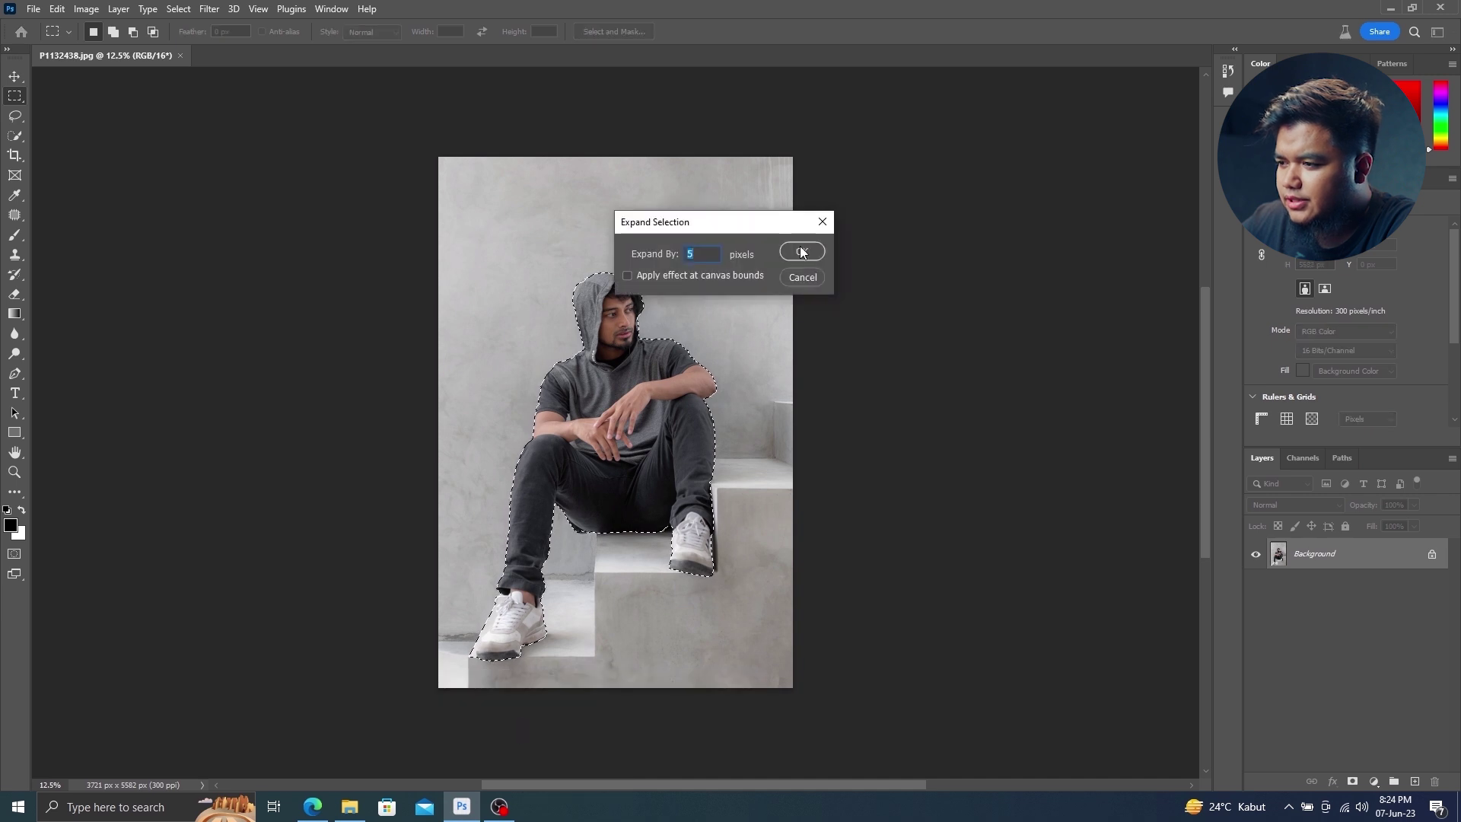
click(802, 252)
click(561, 682)
click(495, 706)
text(dese)
key(BackSpace)
key(BackSpace)
key(BackSpace)
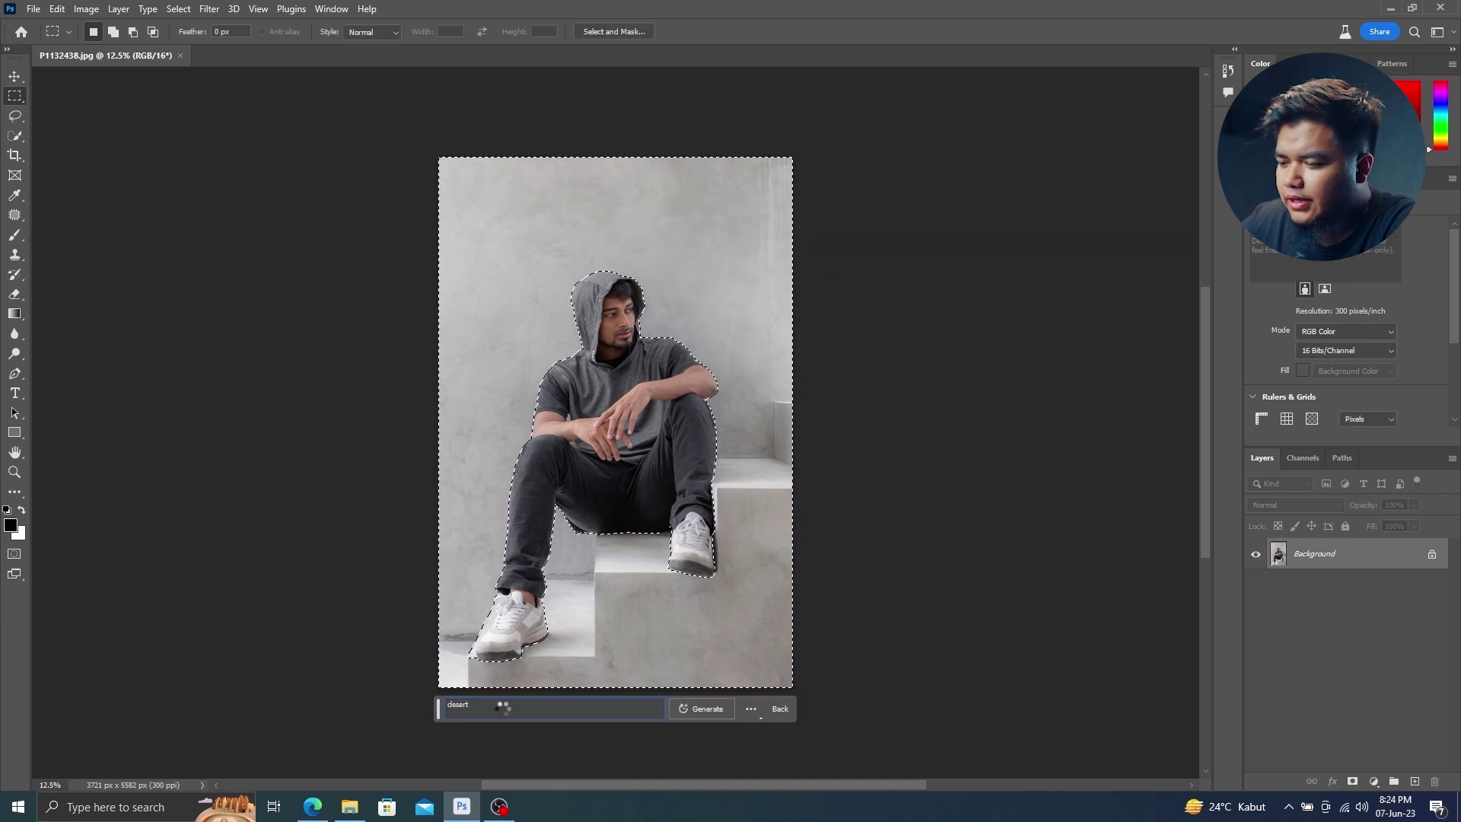
key(Return)
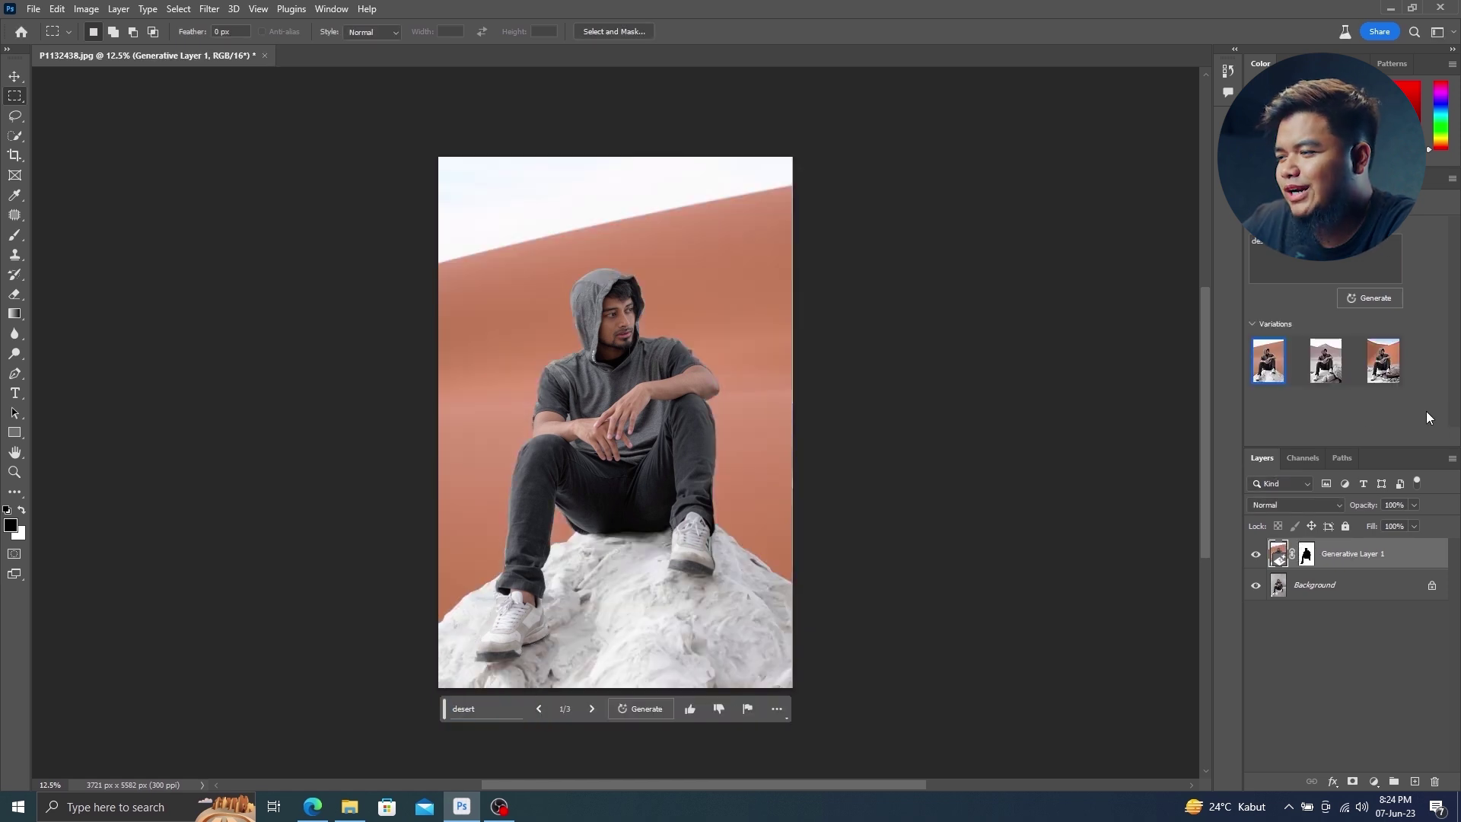
- Compare the desert variations and keep the pink one with cracked ground
click(1328, 380)
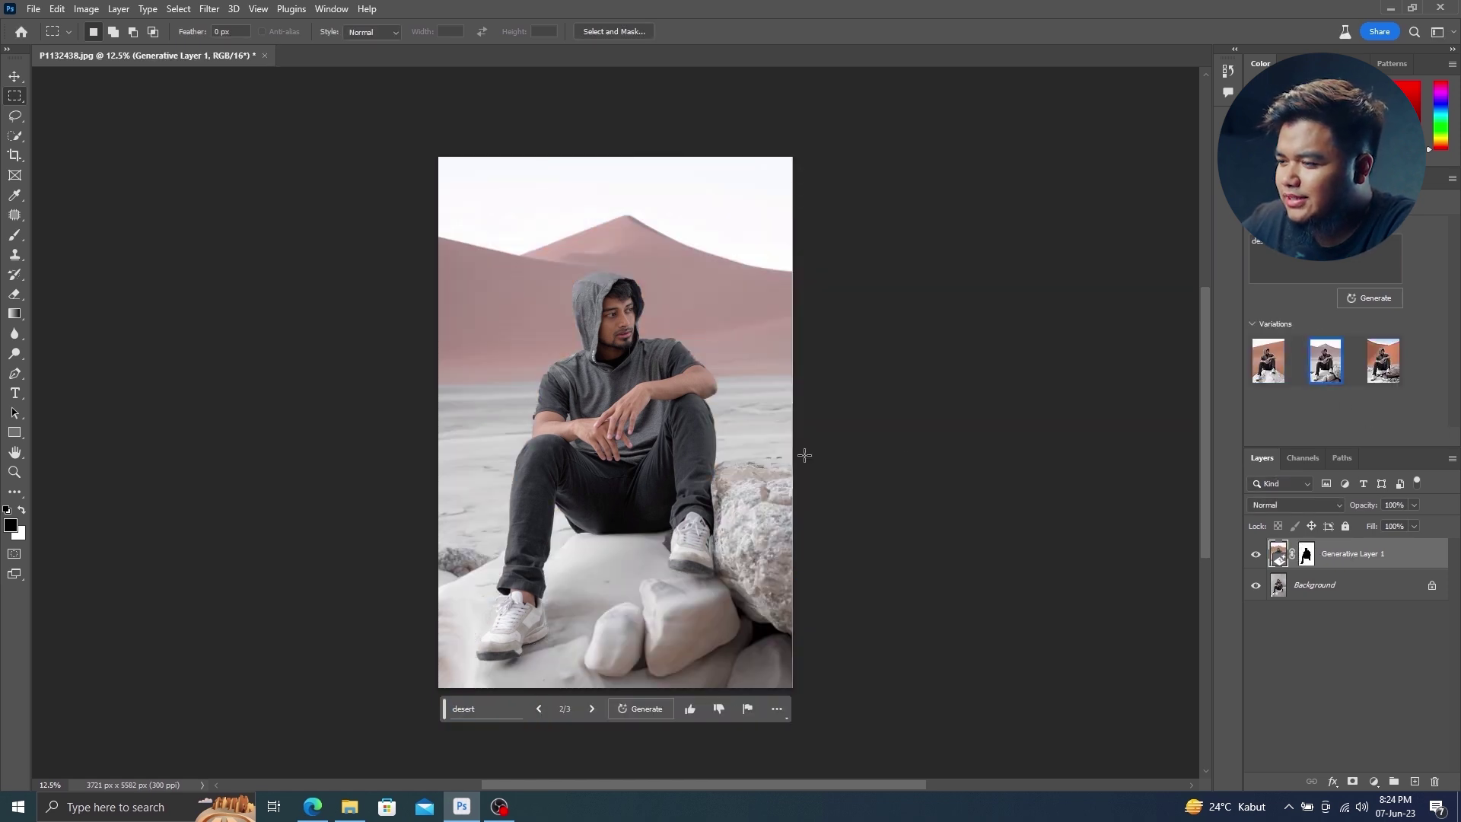
click(1383, 364)
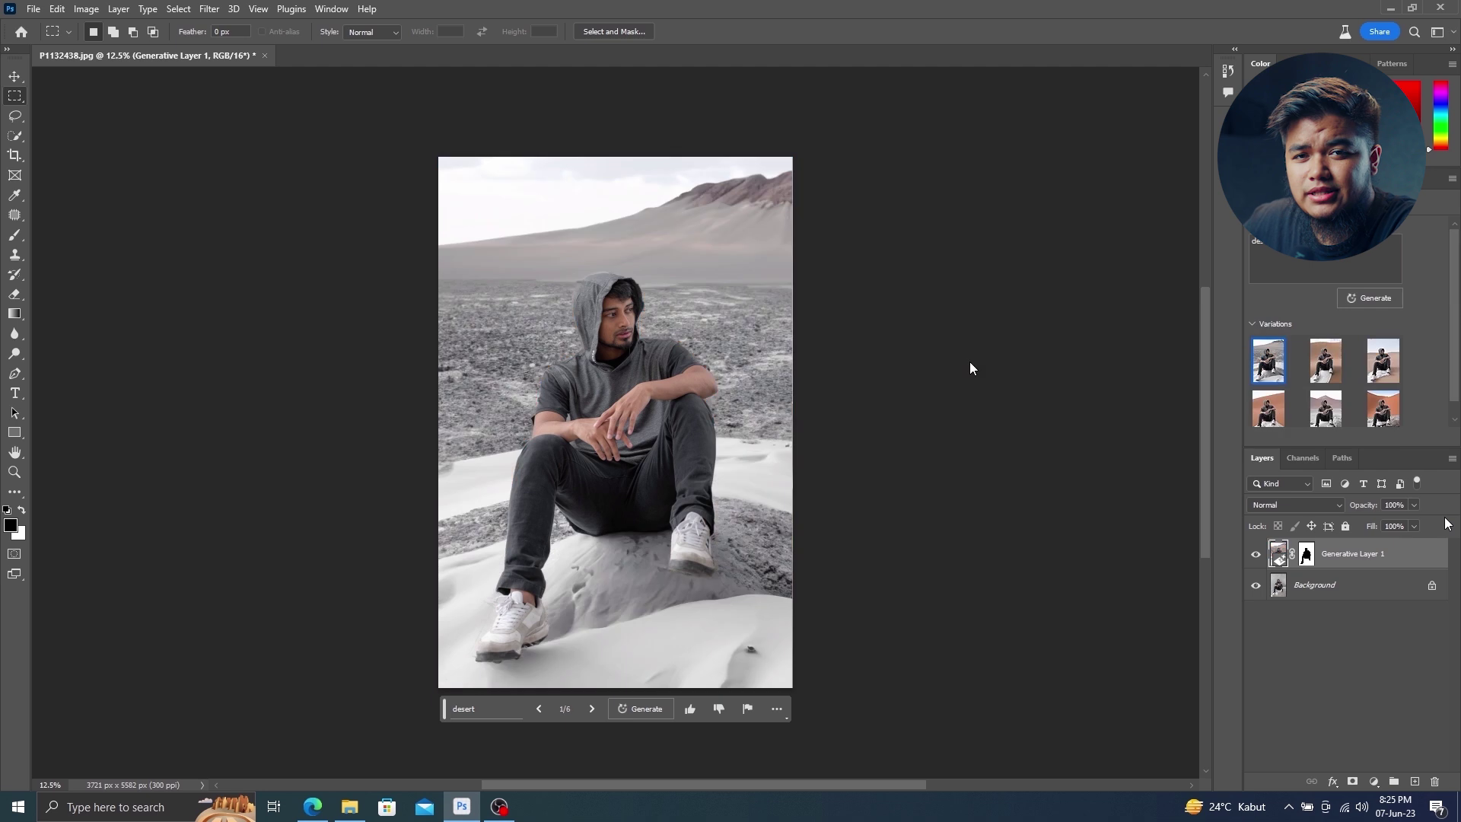
click(1326, 361)
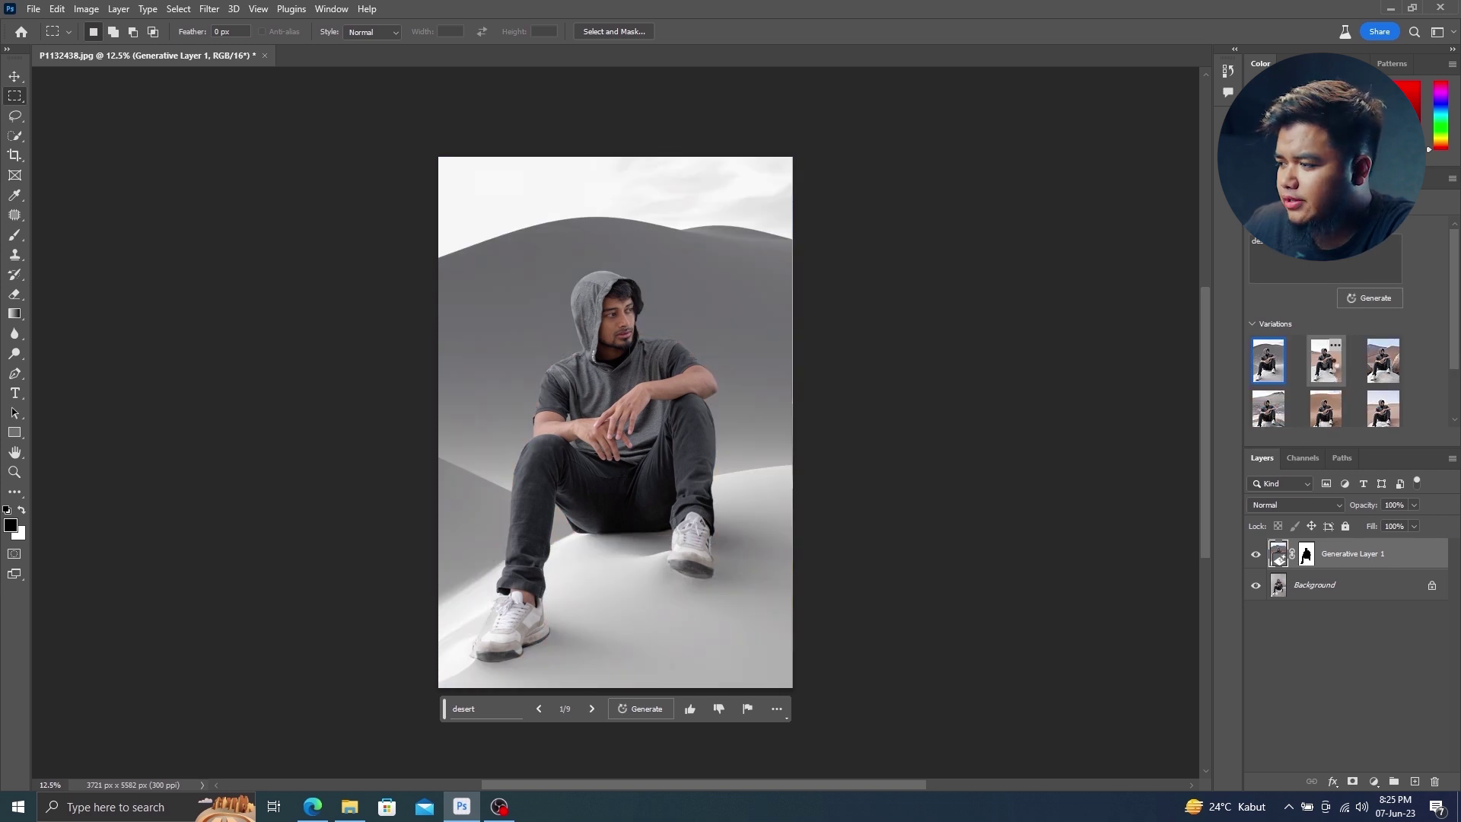
click(1330, 371)
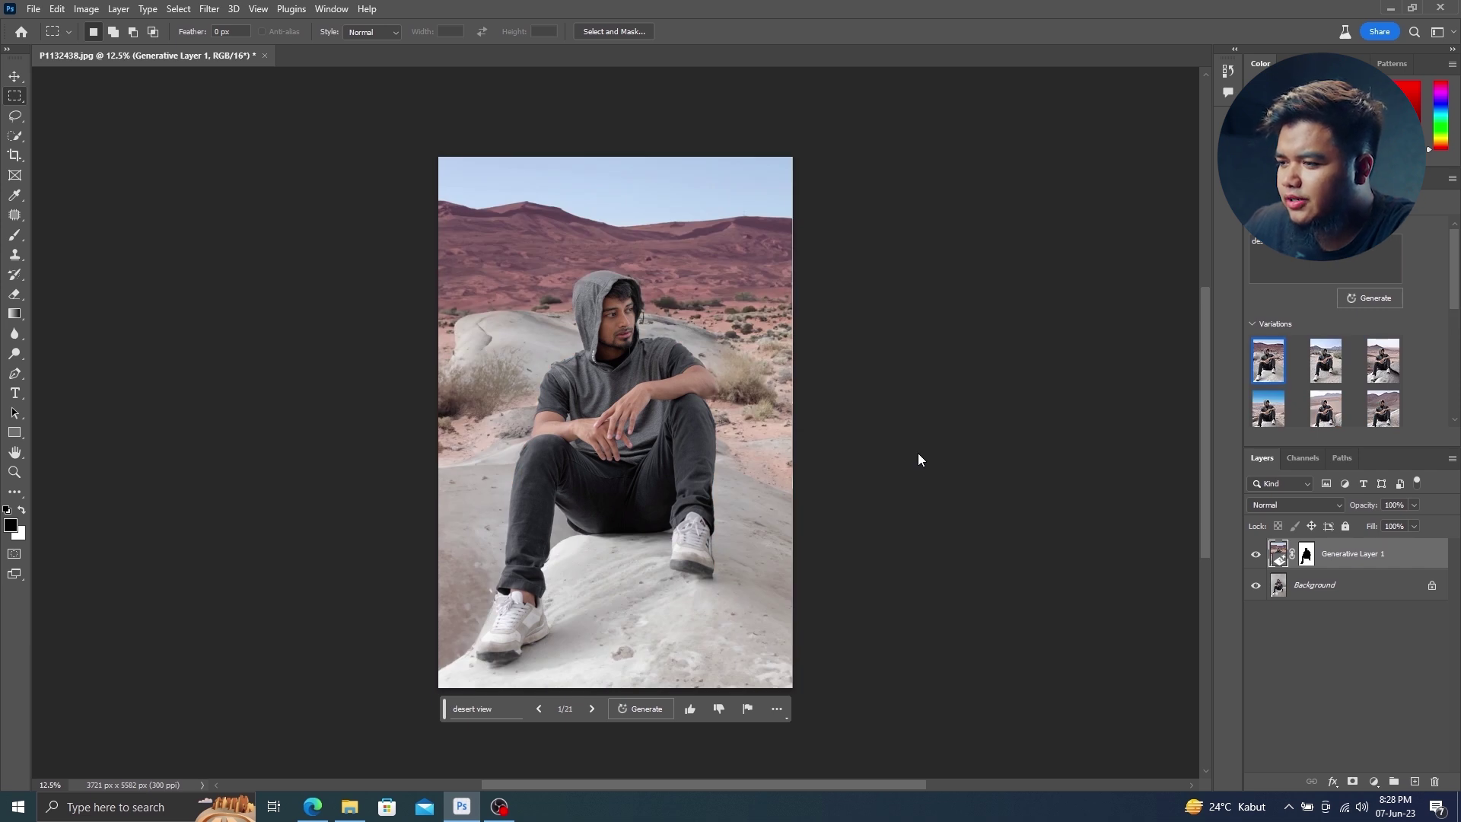
- Lasso the area above the man and regenerate it as a flatter desert view
key(l)
drag(439, 419, 548, 366)
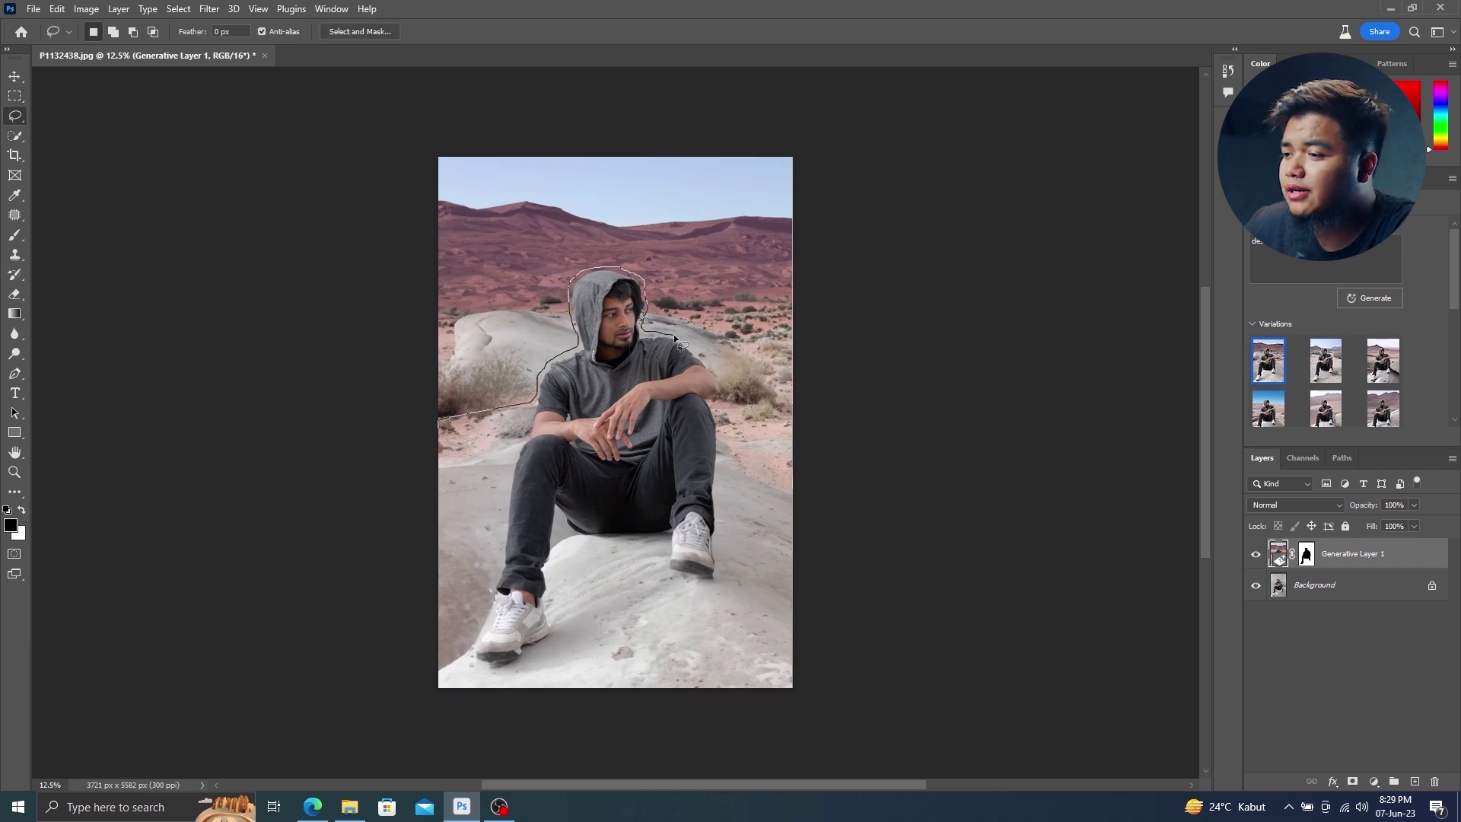
drag(752, 391, 334, 340)
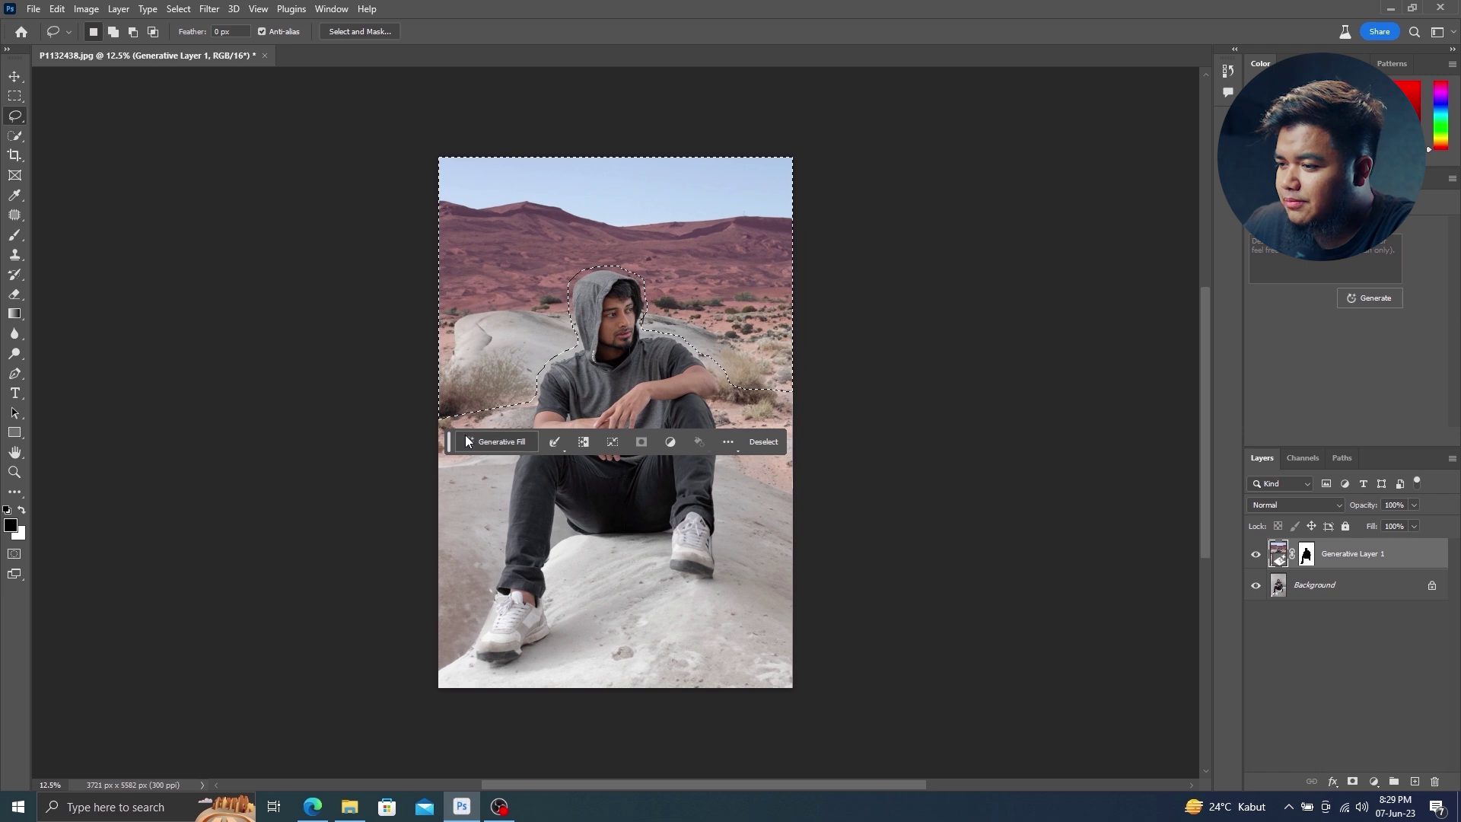
click(495, 442)
text(desert view)
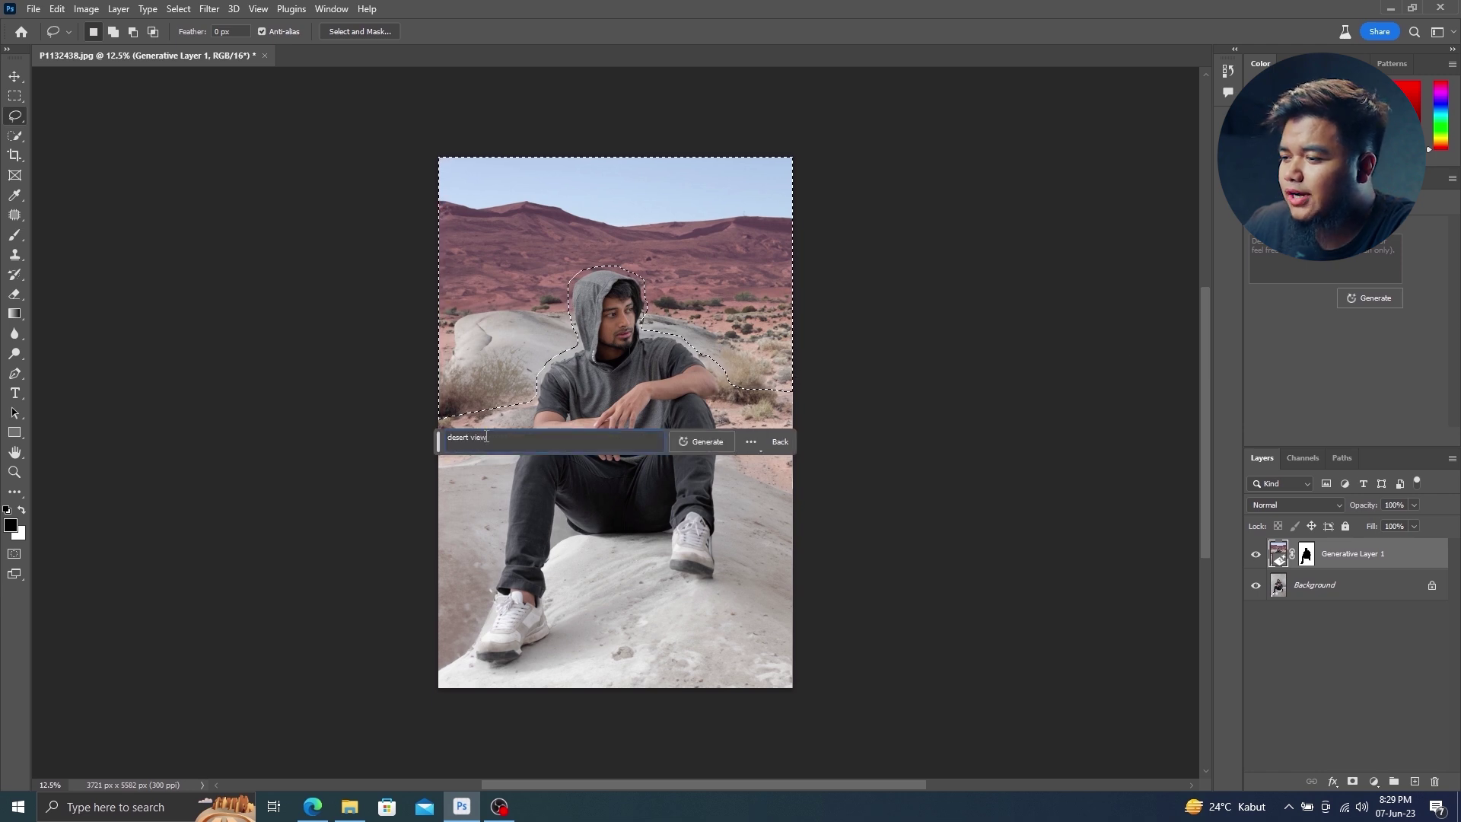
key(Return)
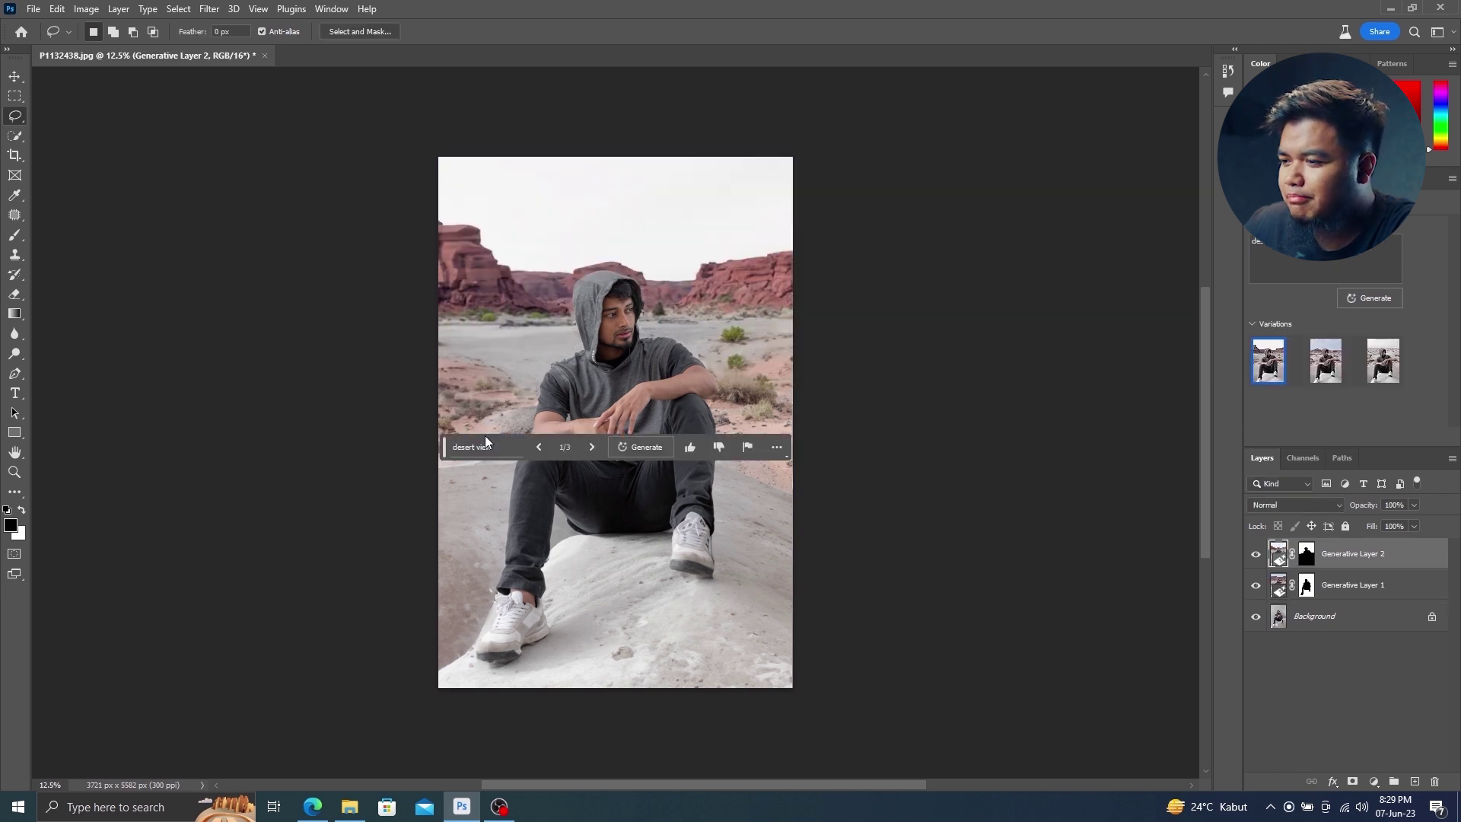
click(1325, 361)
click(1389, 379)
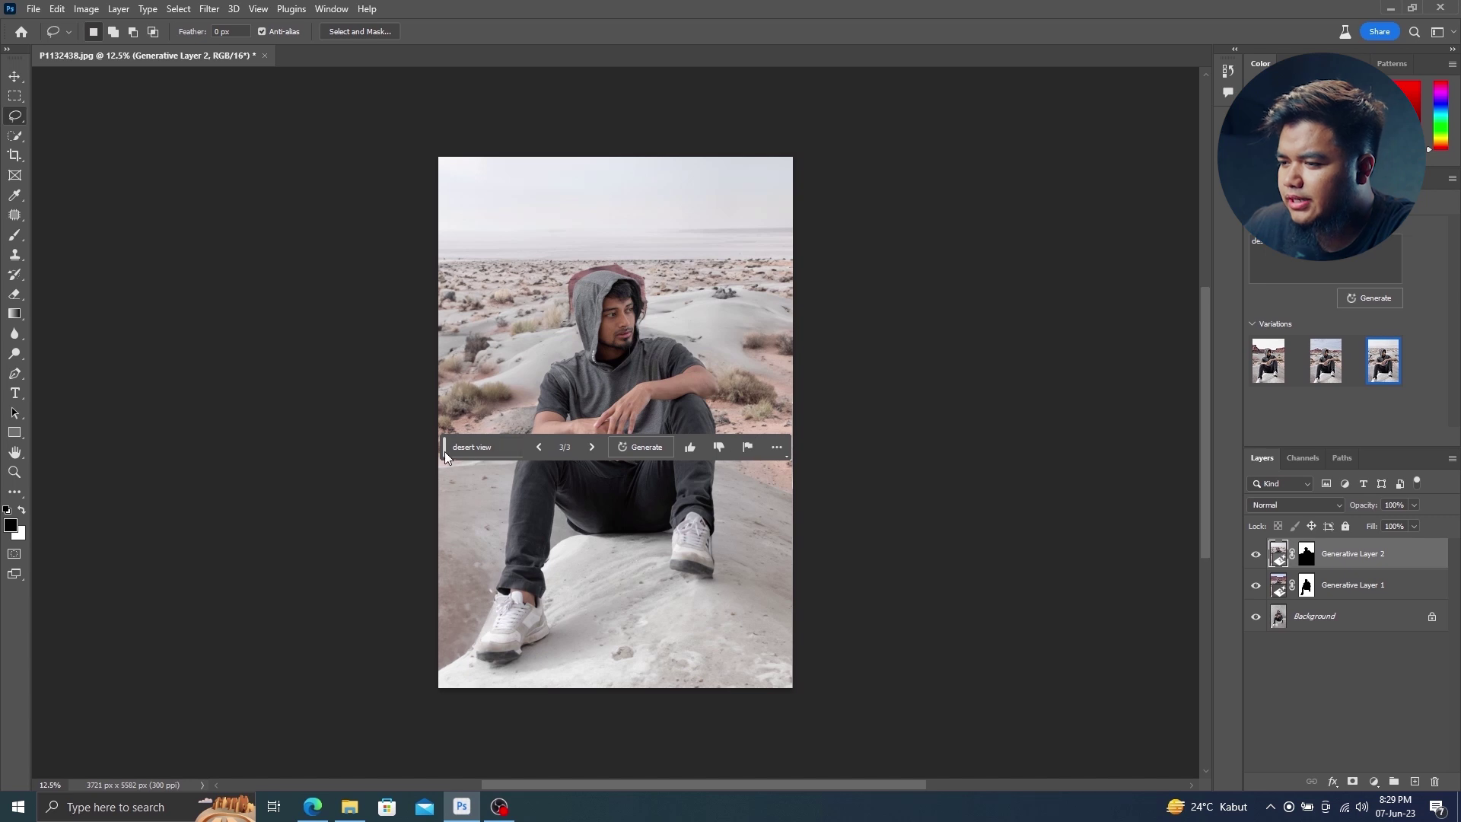
- Clone away the pink halo along both edges of the man's hood
drag(444, 451, 431, 730)
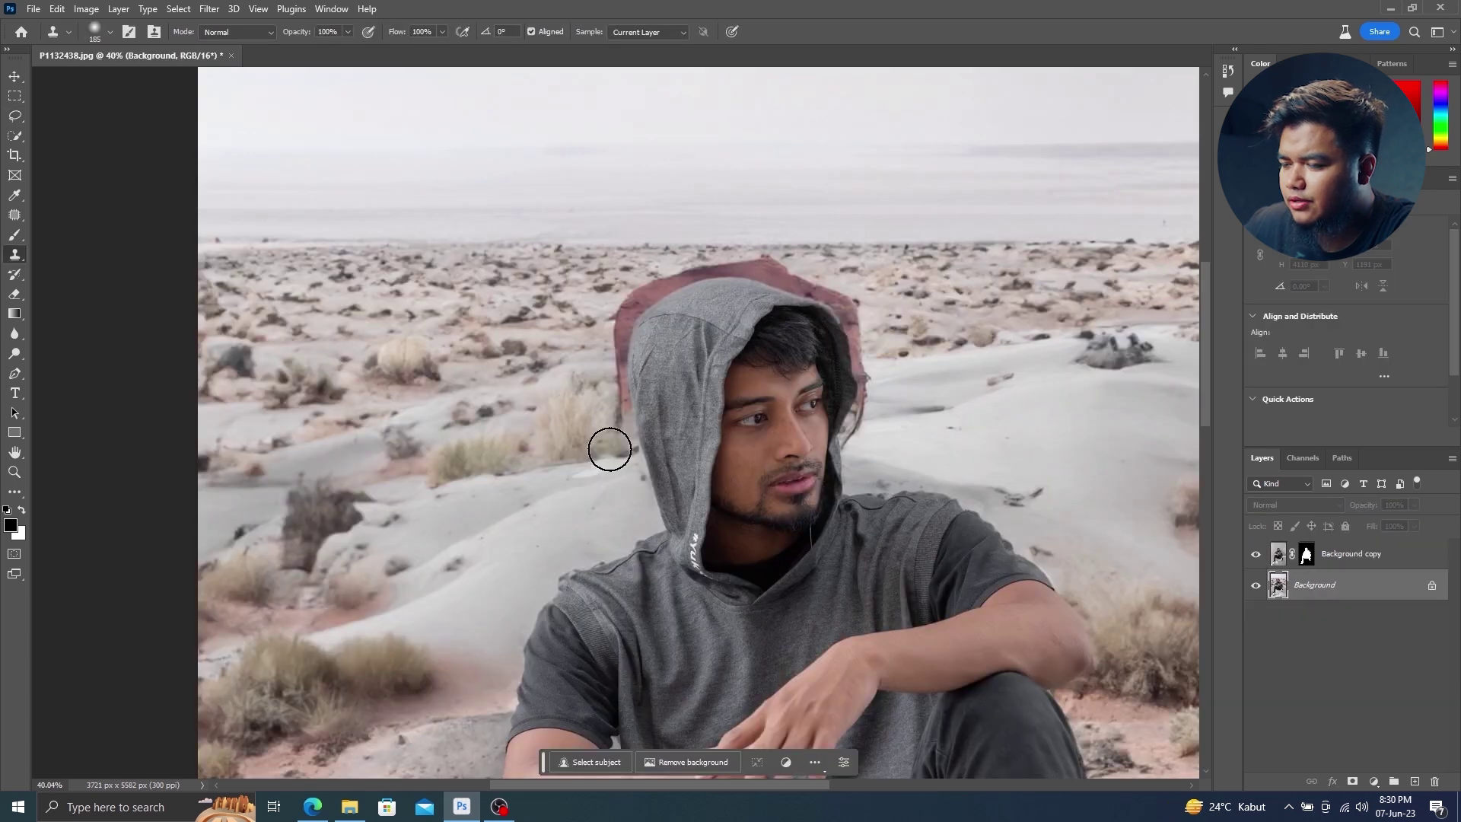
mouse_move(610, 449)
mouse_down()
mouse_move(639, 423)
mouse_move(629, 326)
mouse_move(696, 284)
mouse_move(776, 261)
mouse_move(843, 306)
mouse_up()
mouse_move(848, 368)
mouse_down()
mouse_move(865, 358)
mouse_move(845, 430)
mouse_up()
- Extend the canvas on all sides to 5117 × 6500 px with the Crop tool
scroll(1093, 460, down, 3)
alt+scroll(920, 451, down, 3)
alt+scroll(673, 479, down, 2)
alt+scroll(672, 479, up, 2)
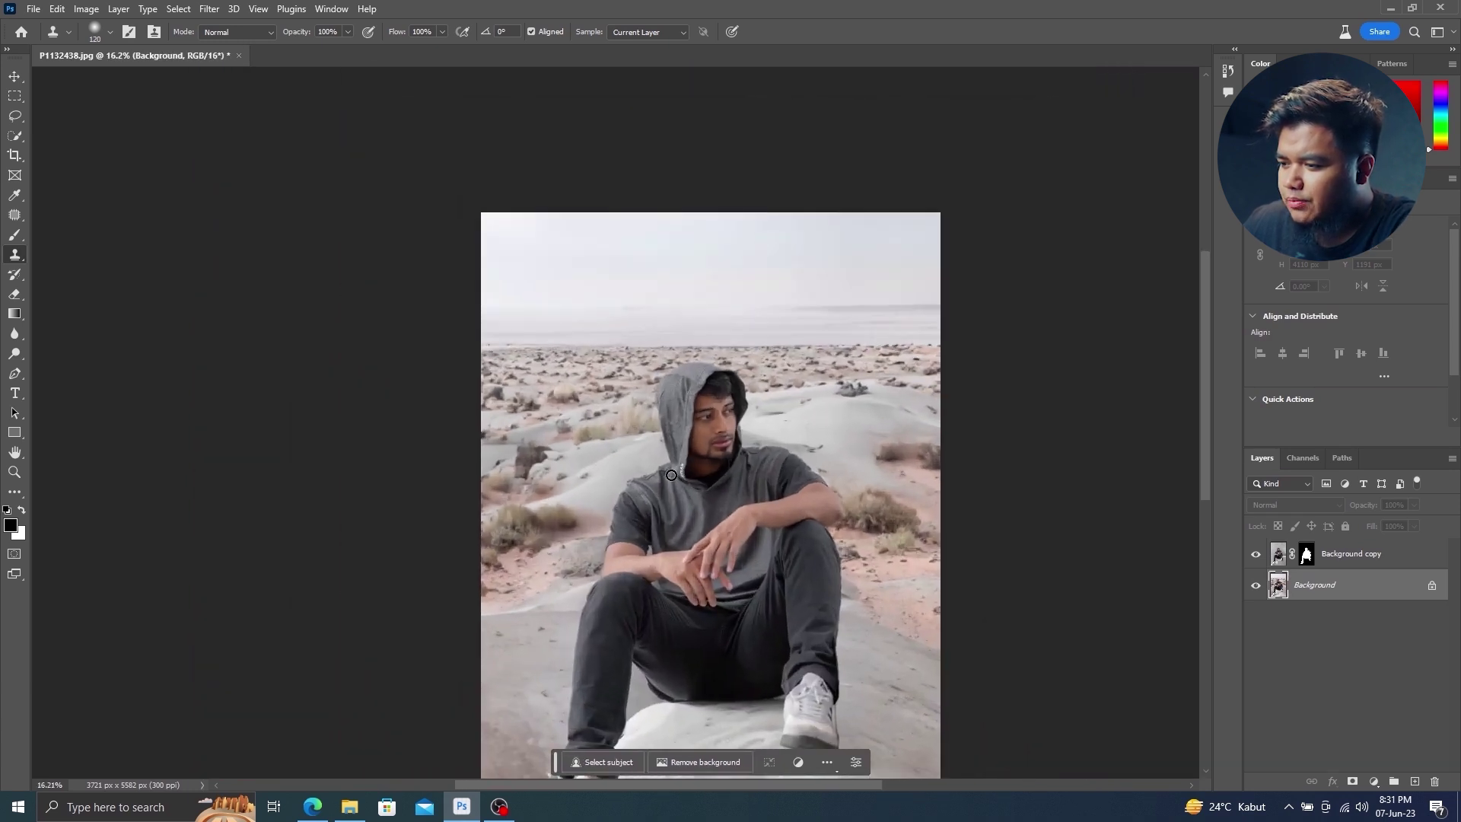
scroll(672, 479, down, 3)
alt+scroll(671, 474, down, 1)
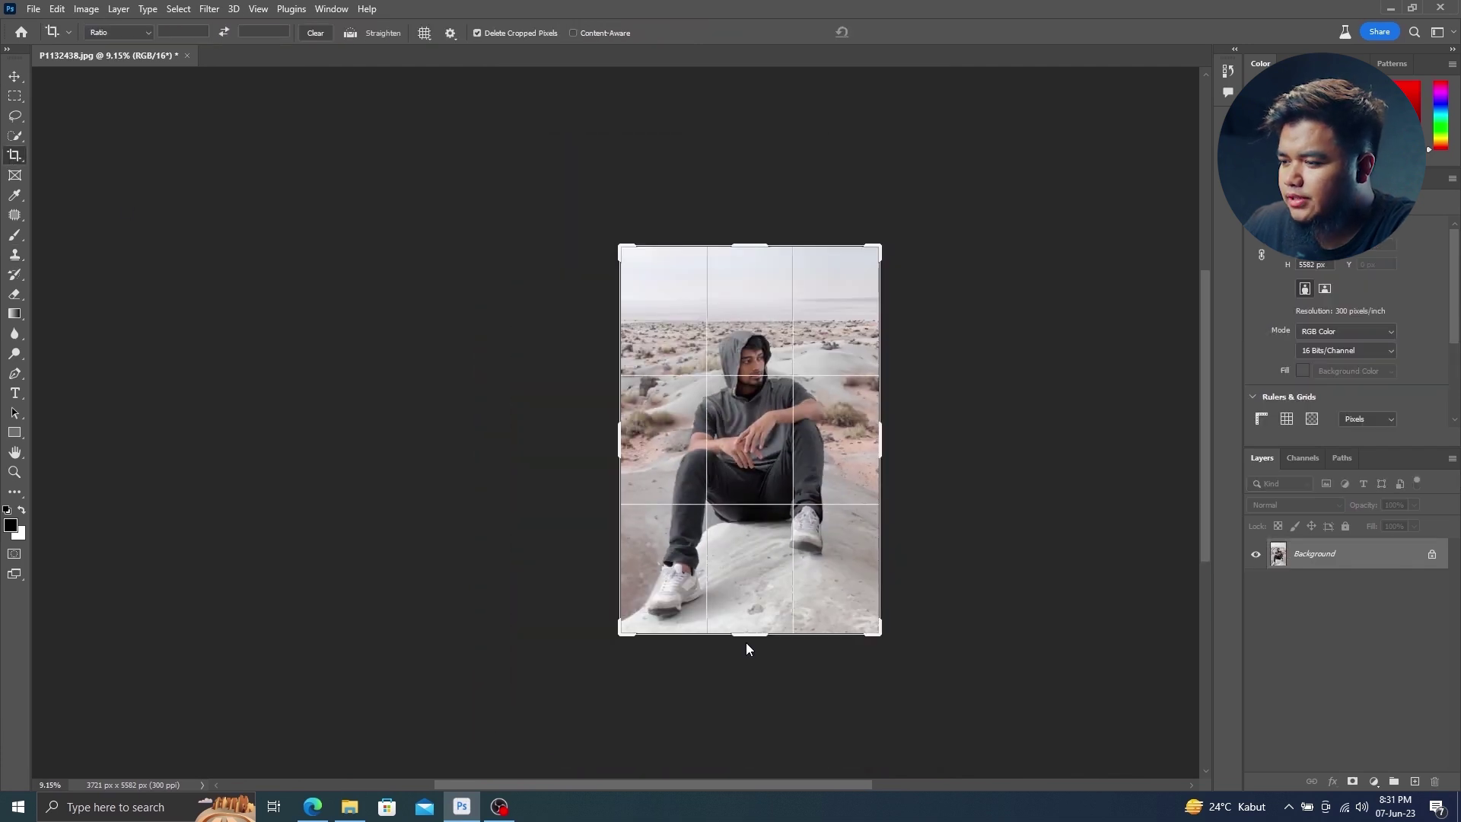
drag(770, 636, 771, 668)
drag(880, 444, 927, 445)
key(Return)
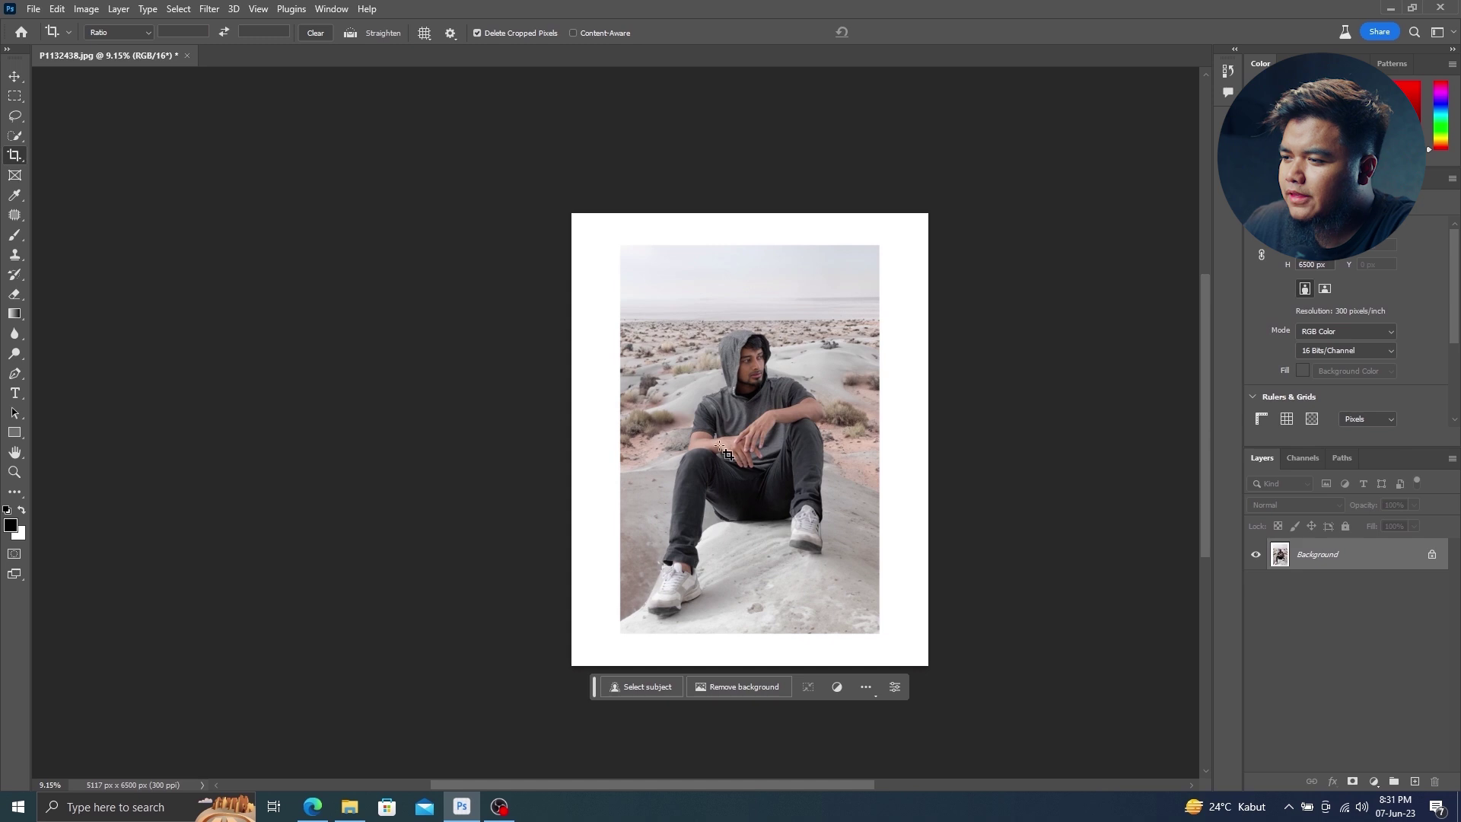
- Select the white border, fill it with an empty-prompt generation, and choose variation 2
key(m)
mouse_move(638, 274)
mouse_down()
mouse_move(797, 669)
mouse_move(965, 621)
mouse_up()
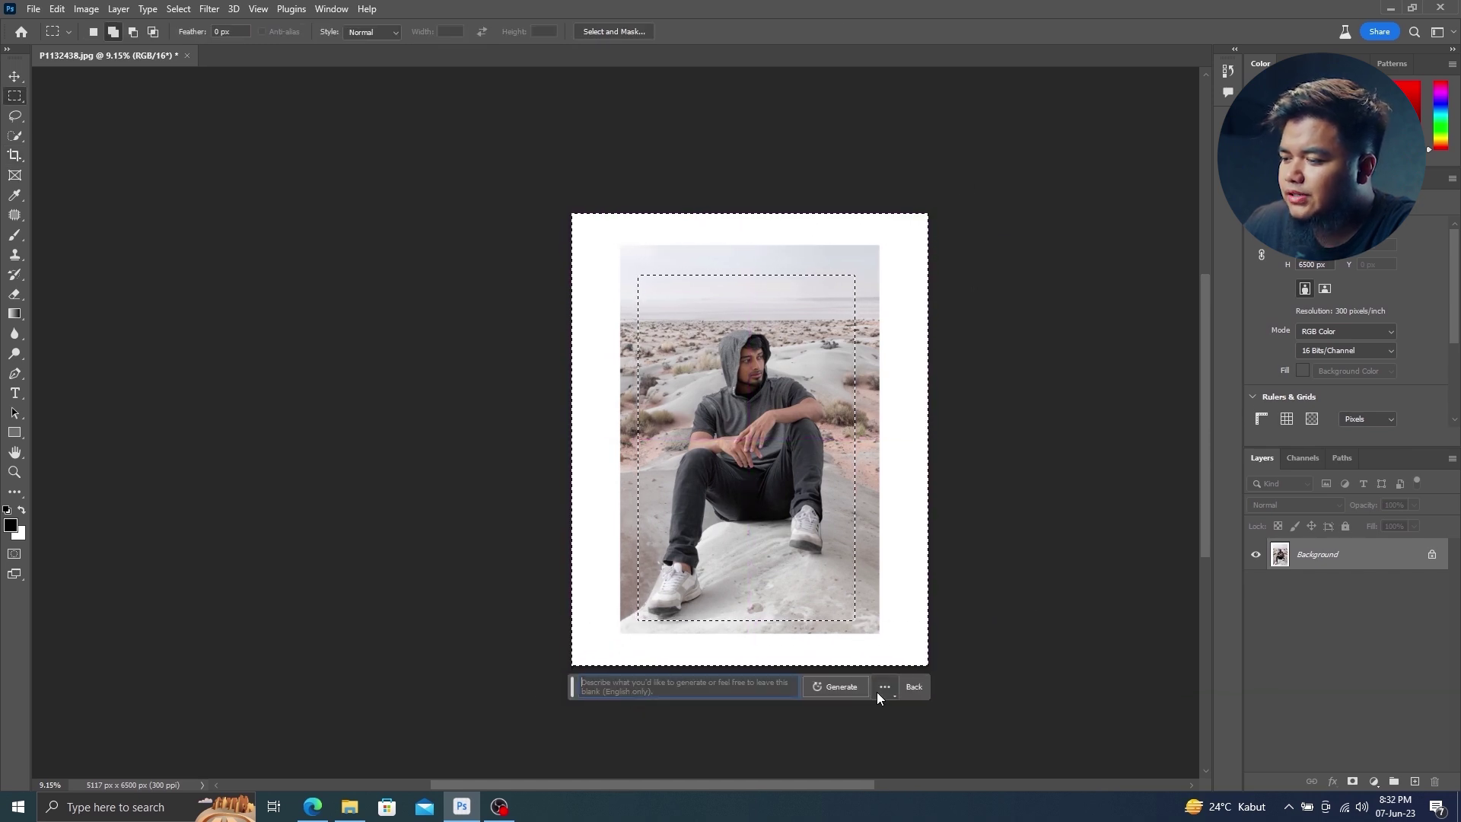
click(852, 686)
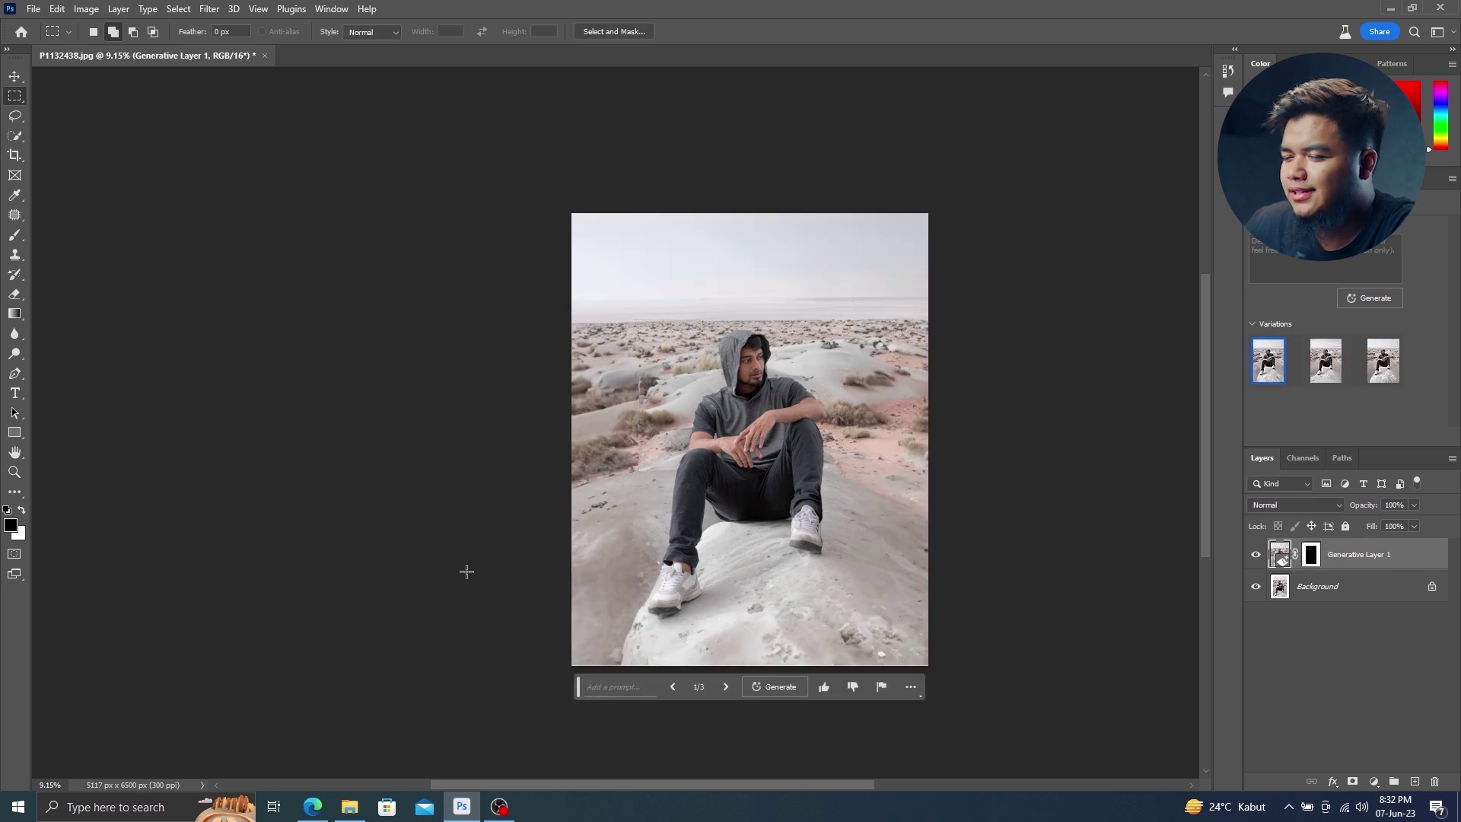
click(1322, 378)
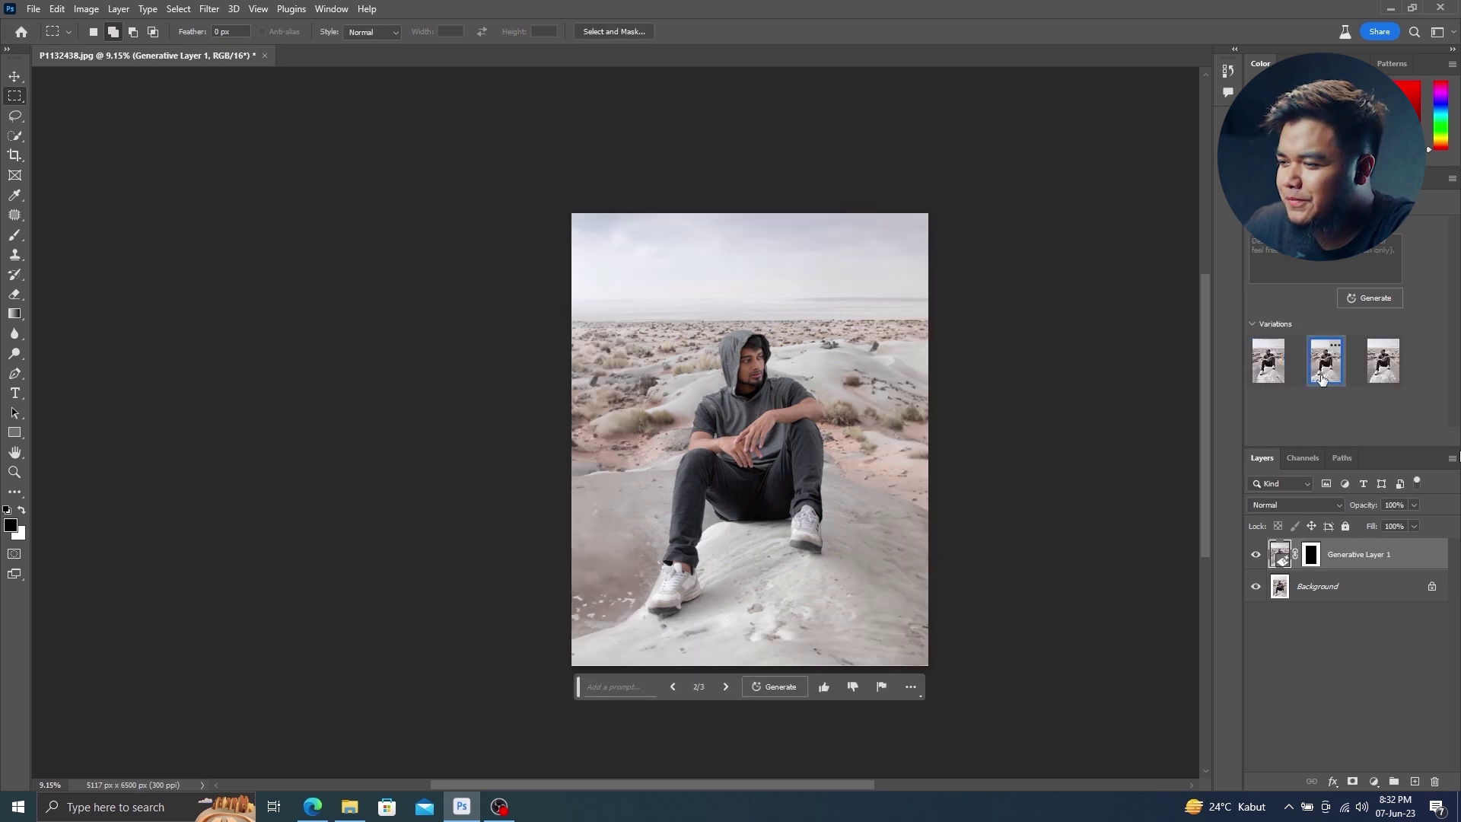
scroll(986, 369, up, 2)
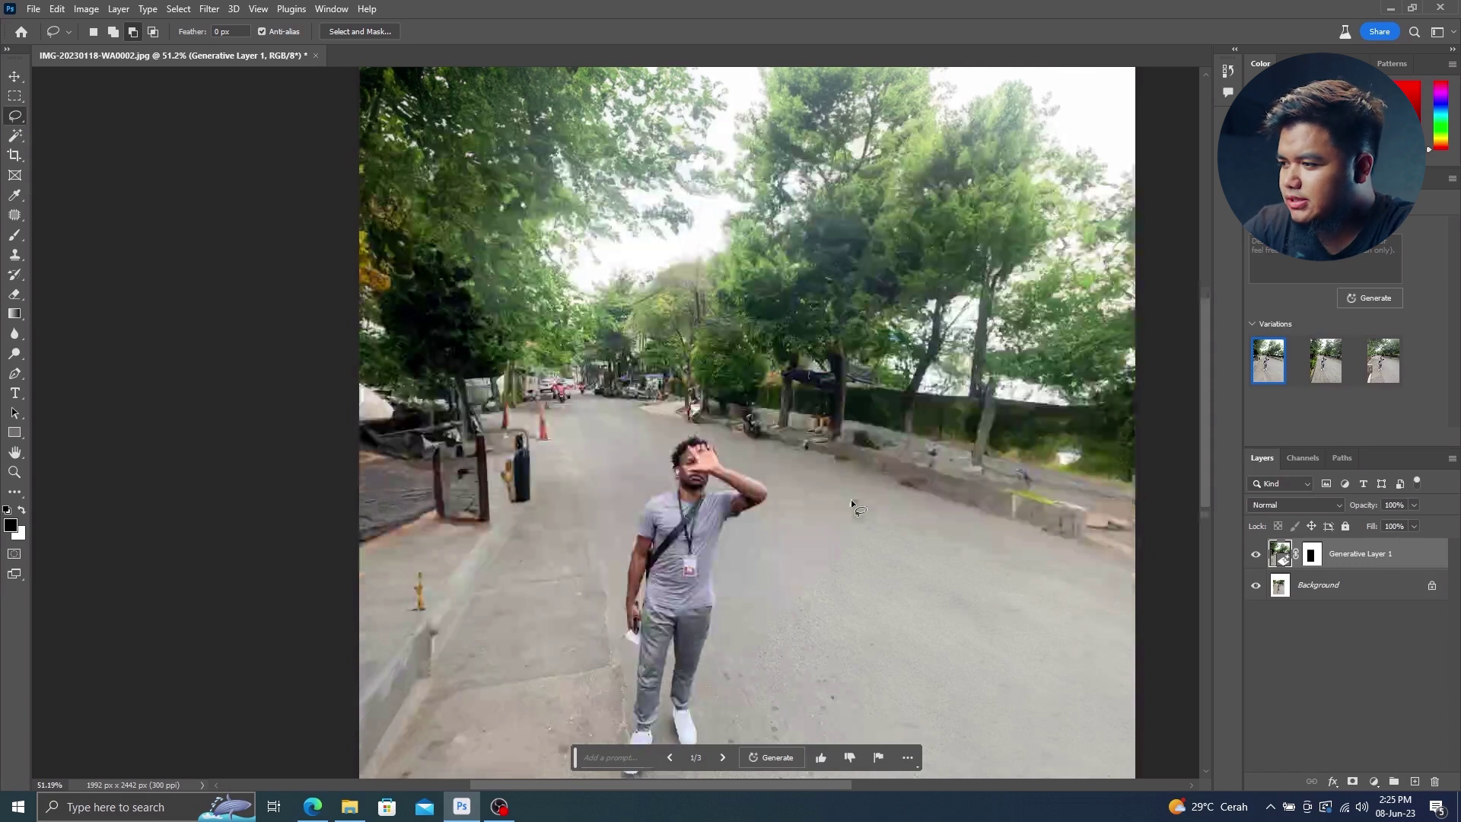
- Lasso the street's left side, tracing up along the Eiffel Tower's leg
scroll(851, 499, down, 5)
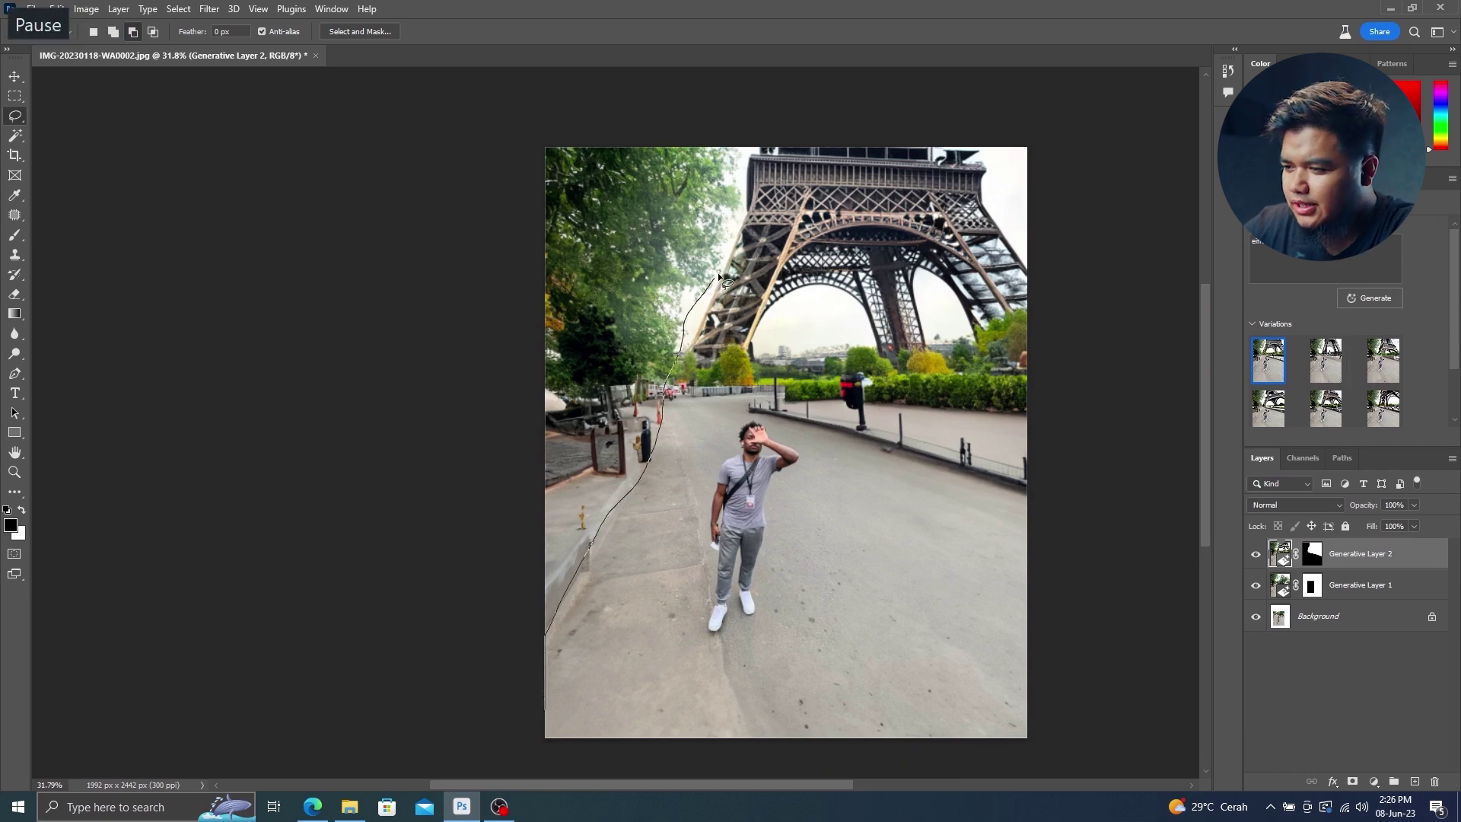
drag(718, 272, 735, 239)
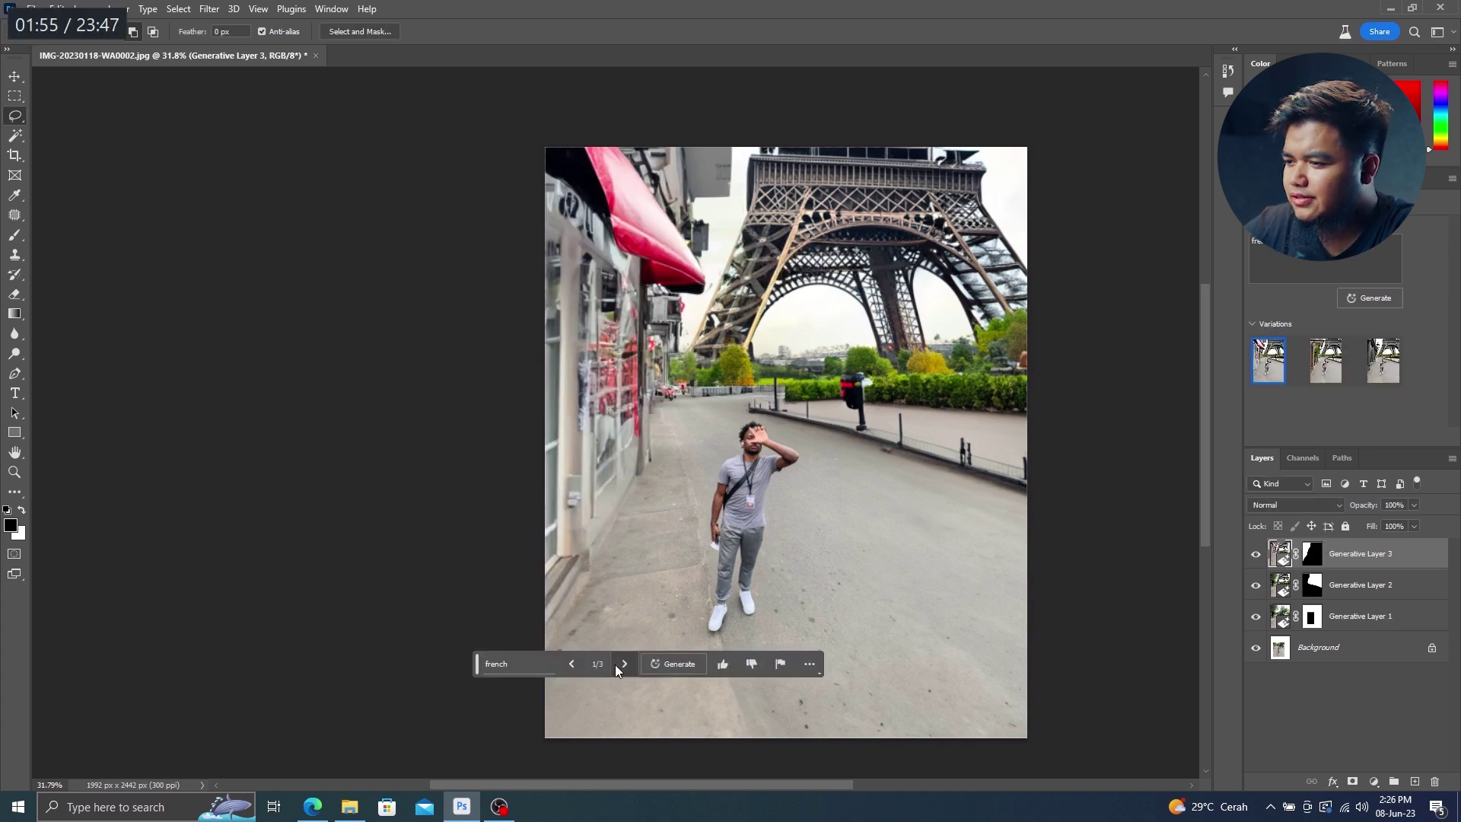
- Step through the storefront variations and pick the second stone-building facade
click(616, 665)
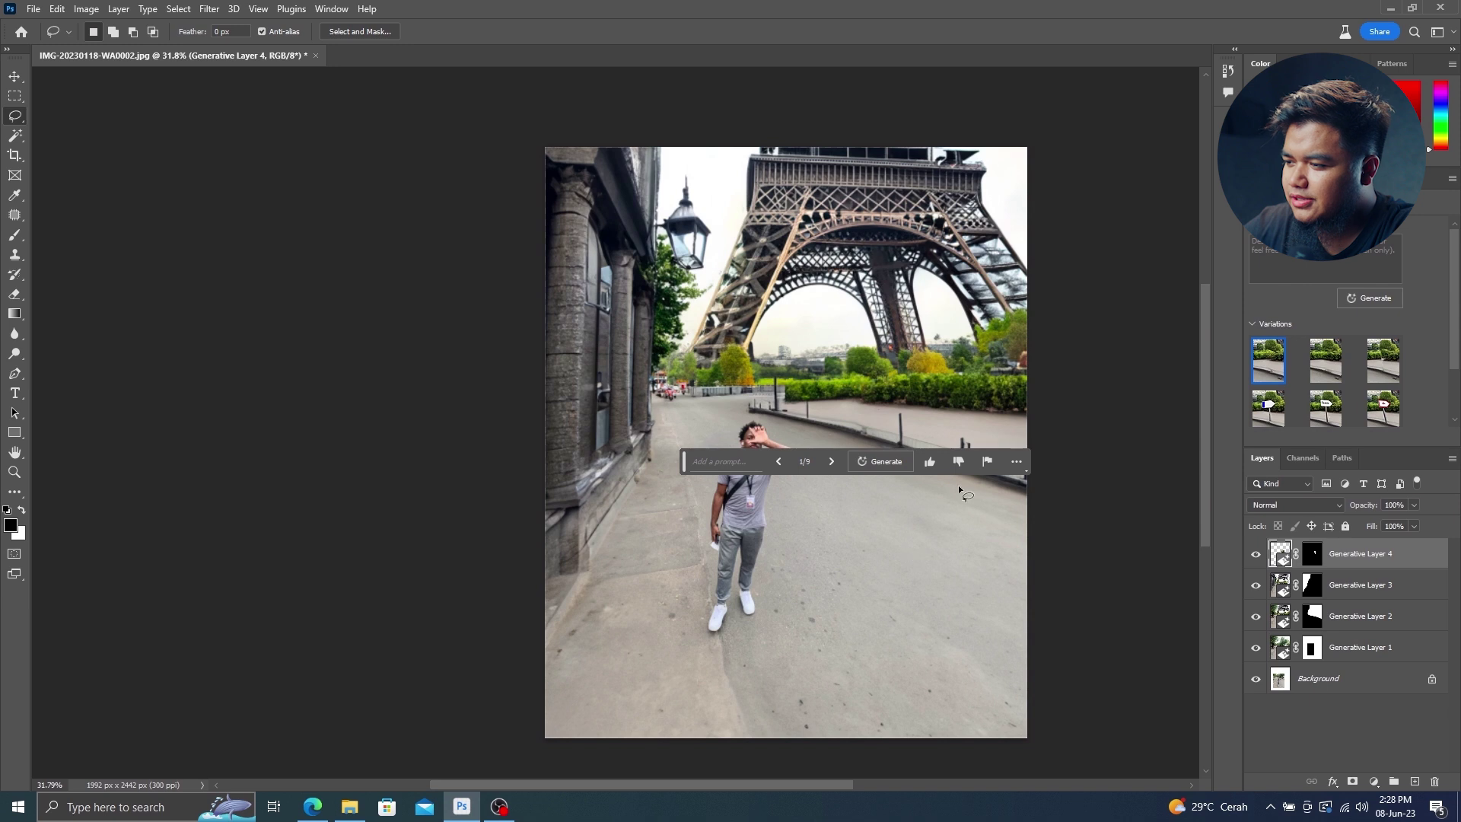
click(1326, 359)
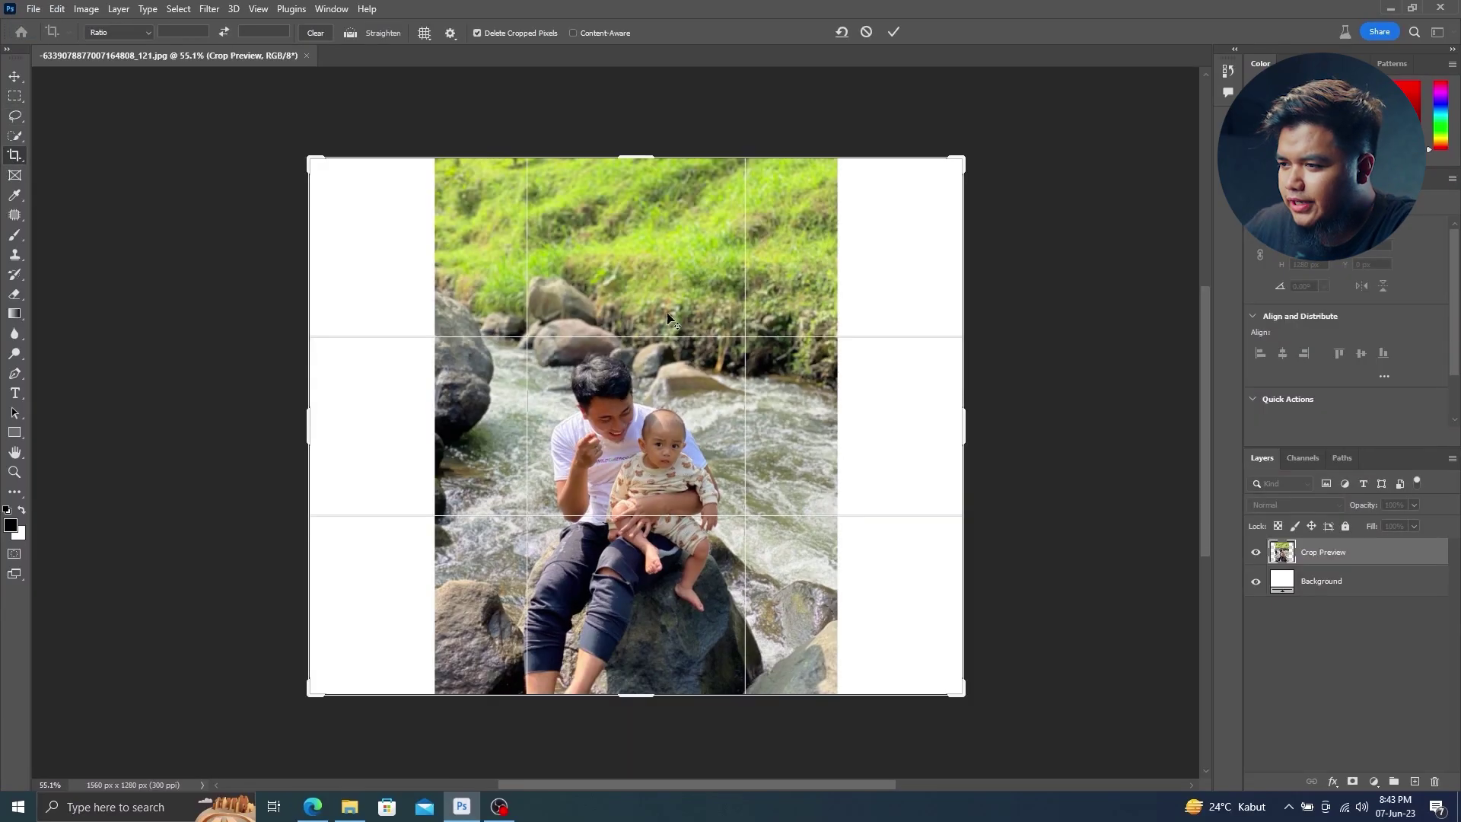
- Fill the selected white border with generated scenery, then outline the hillside behind the river
drag(889, 252, 936, 292)
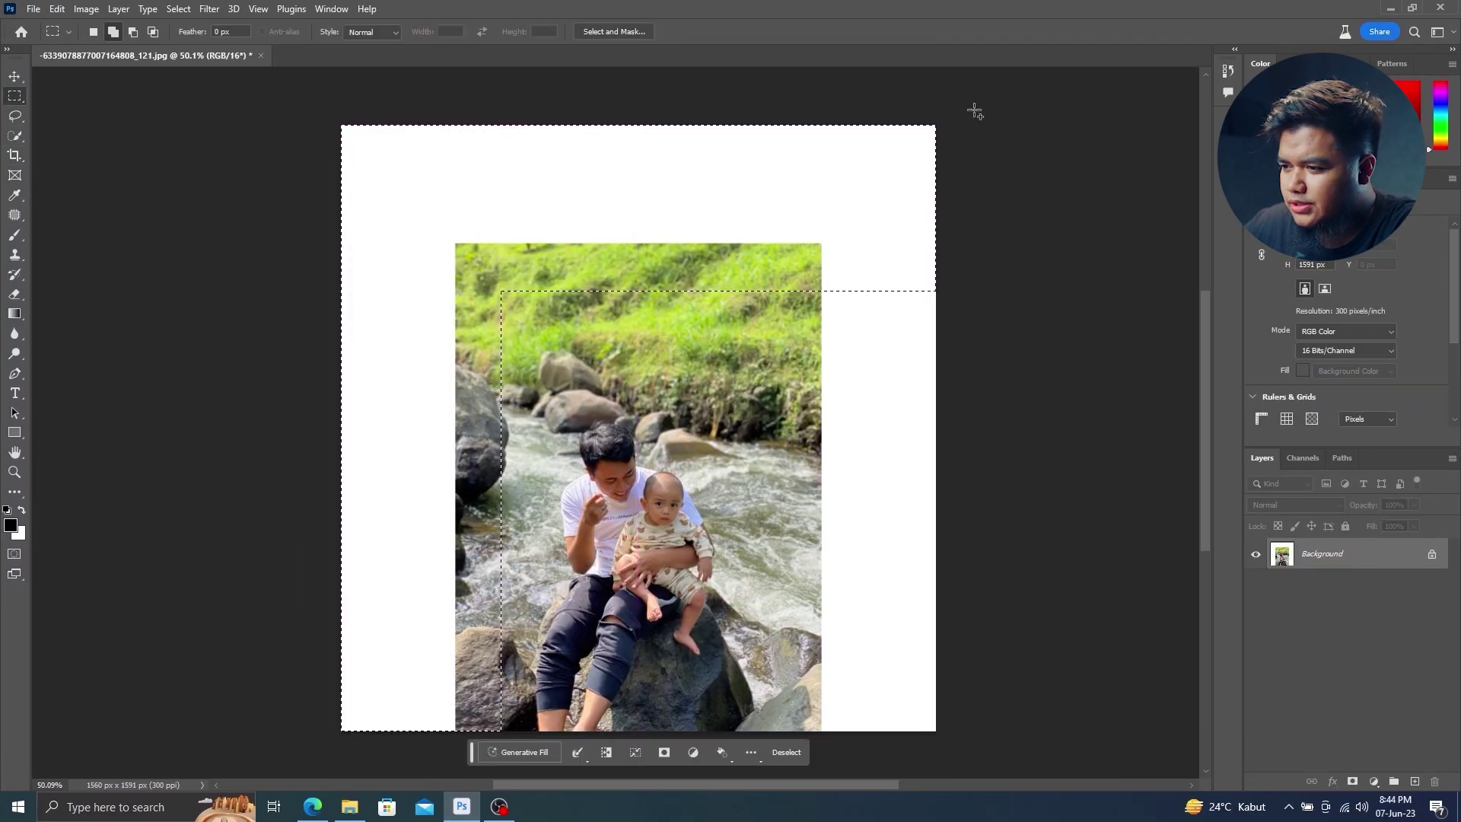
drag(785, 126, 936, 730)
click(517, 753)
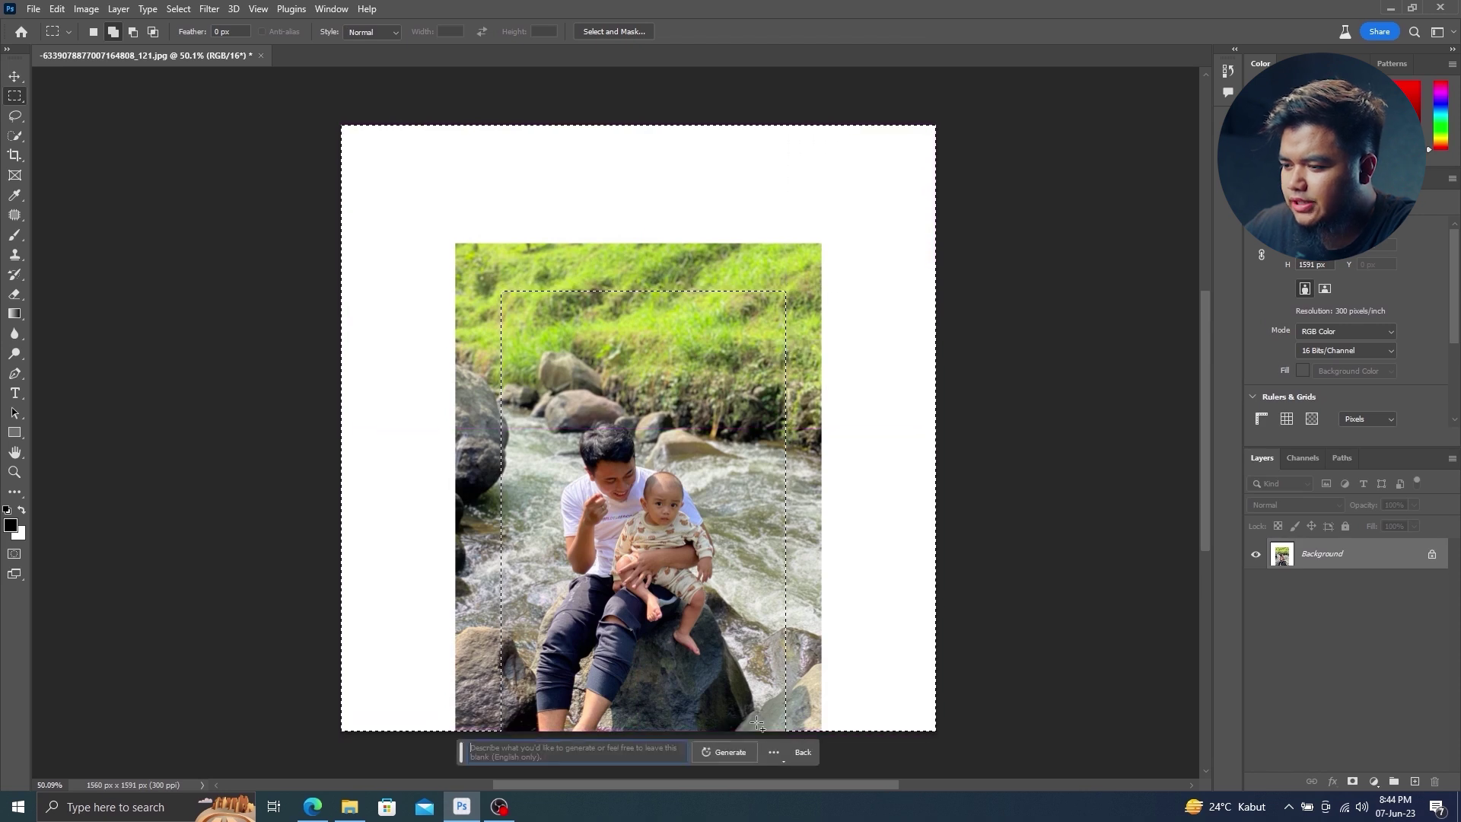
click(722, 752)
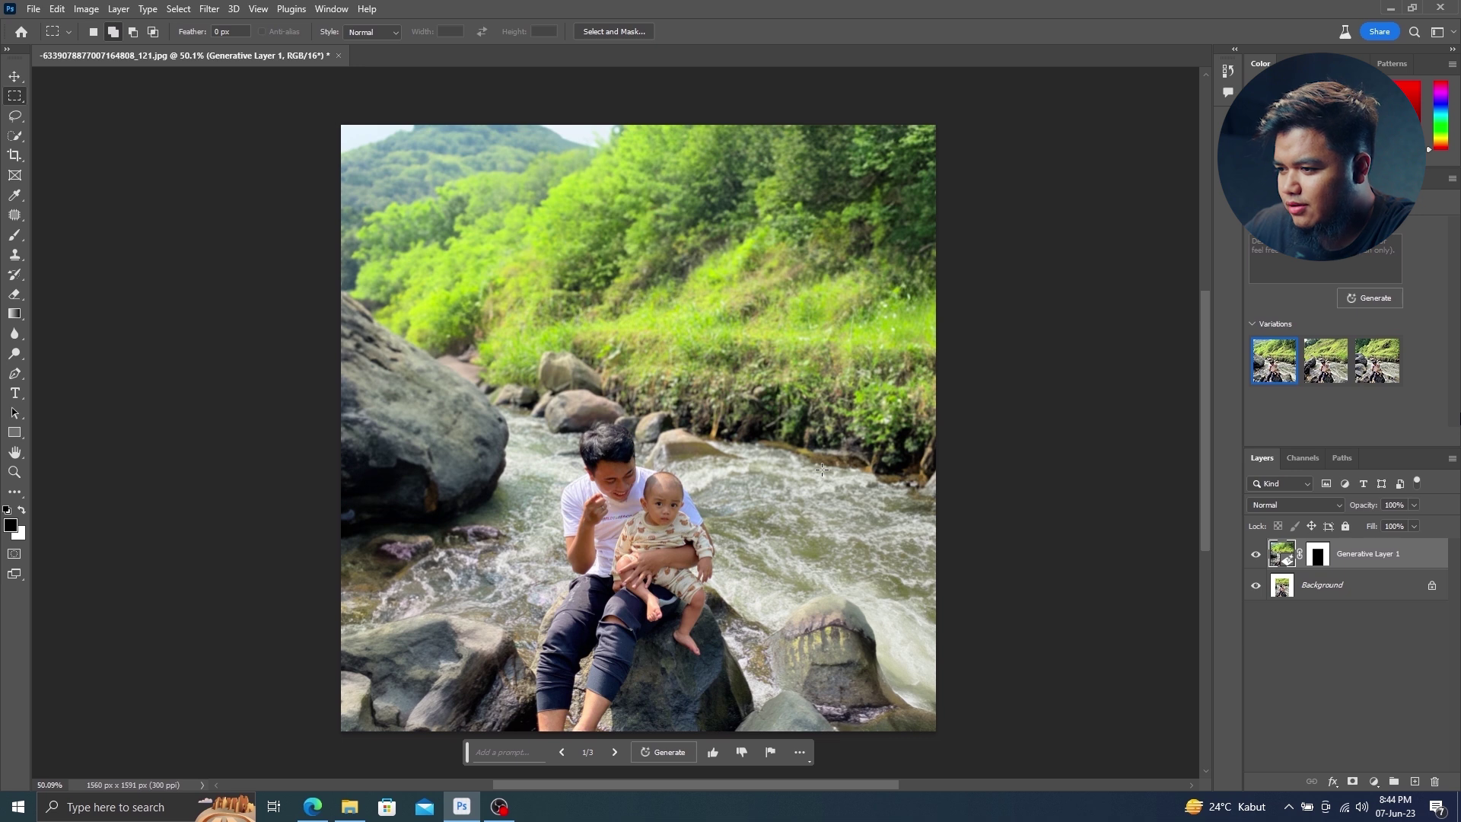
drag(435, 350, 978, 104)
- Generate 'swiss mountain' scenery on the hillside and keep the green meadow variation
click(543, 502)
text(swiss mountain)
key(Return)
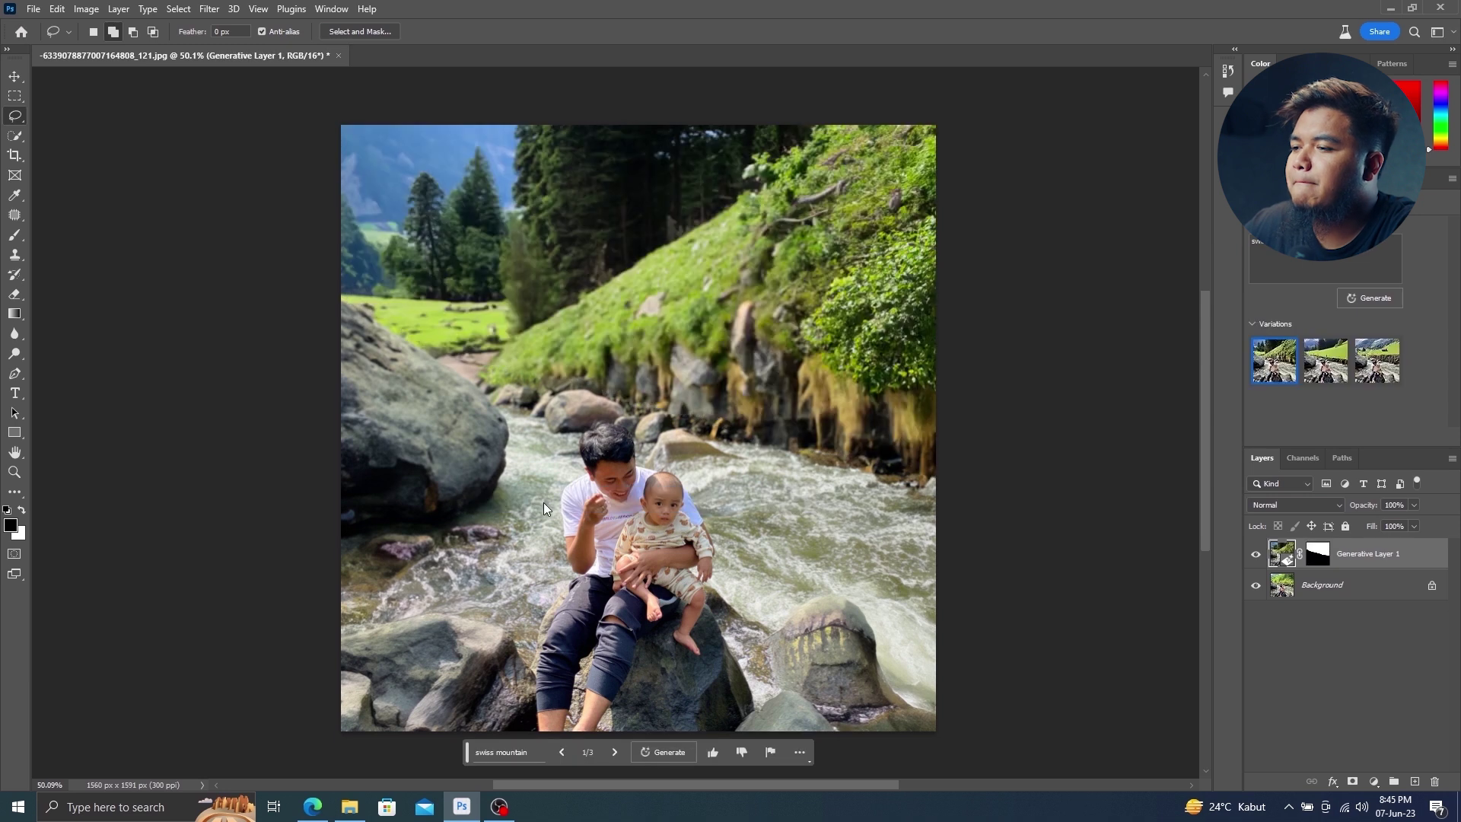
click(1322, 379)
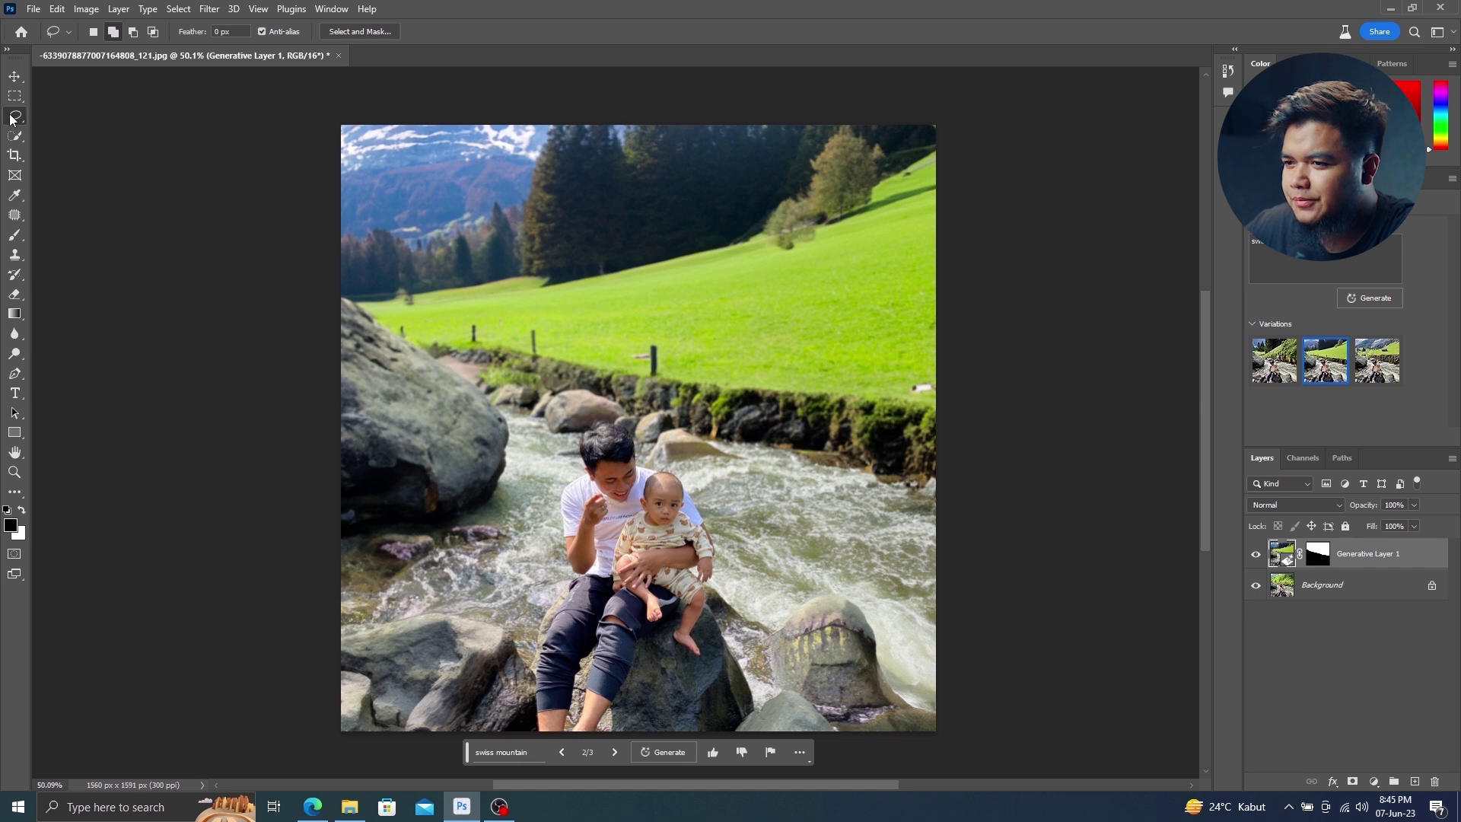
- Lasso the strip at the left edge and fill it with an empty-prompt generation
drag(326, 276, 499, 339)
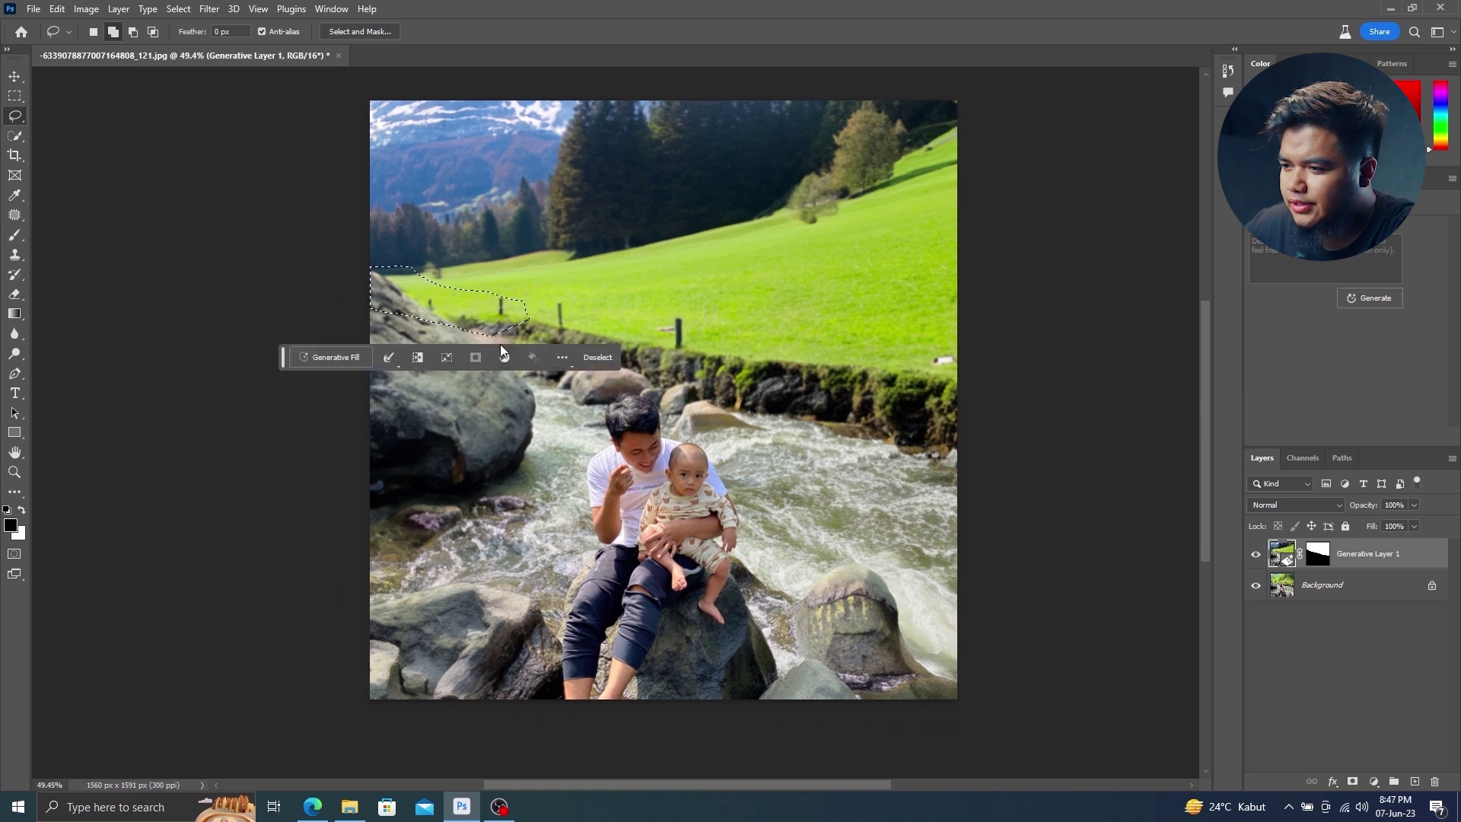
click(331, 357)
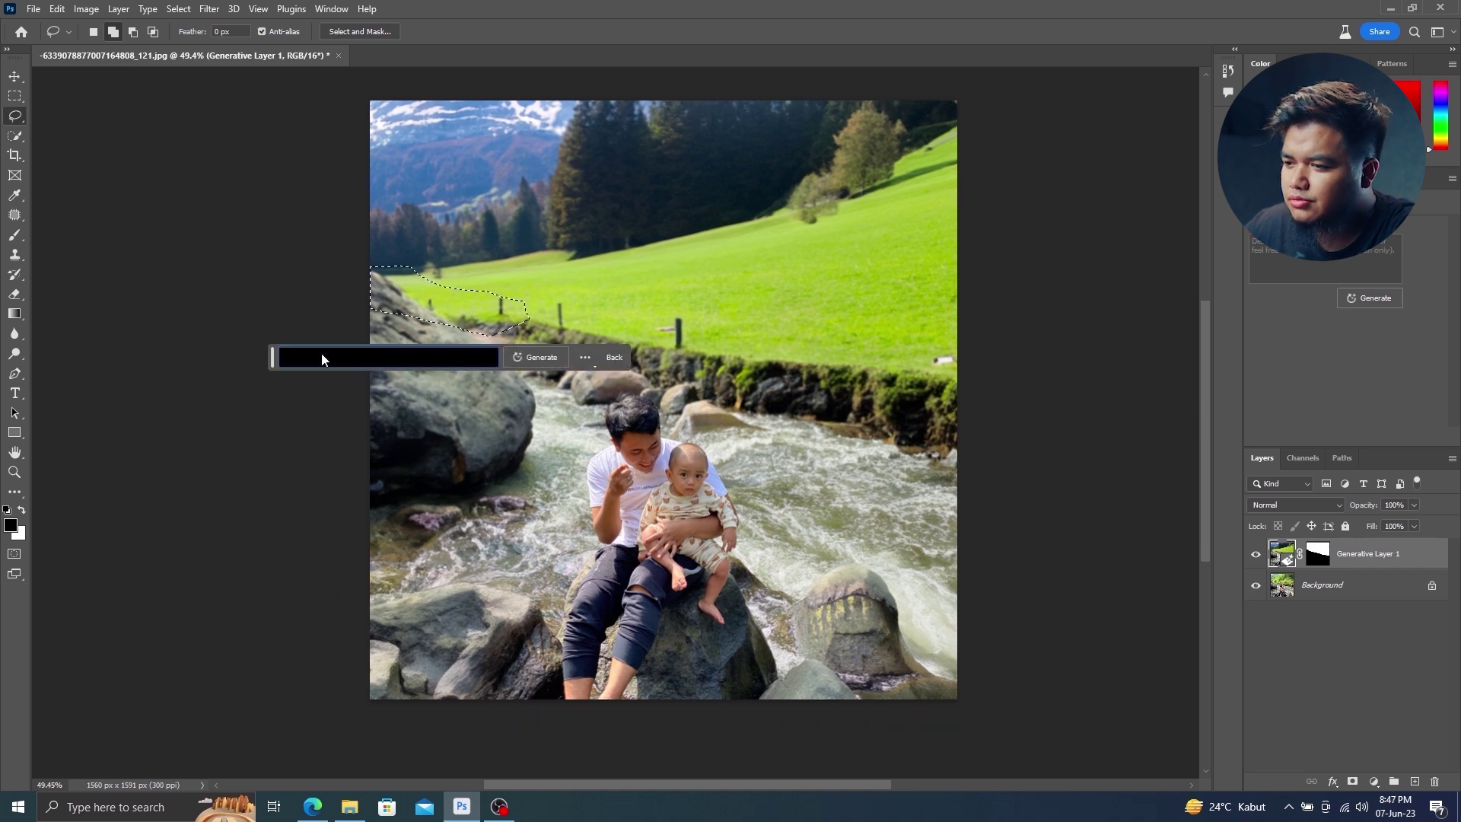
click(542, 355)
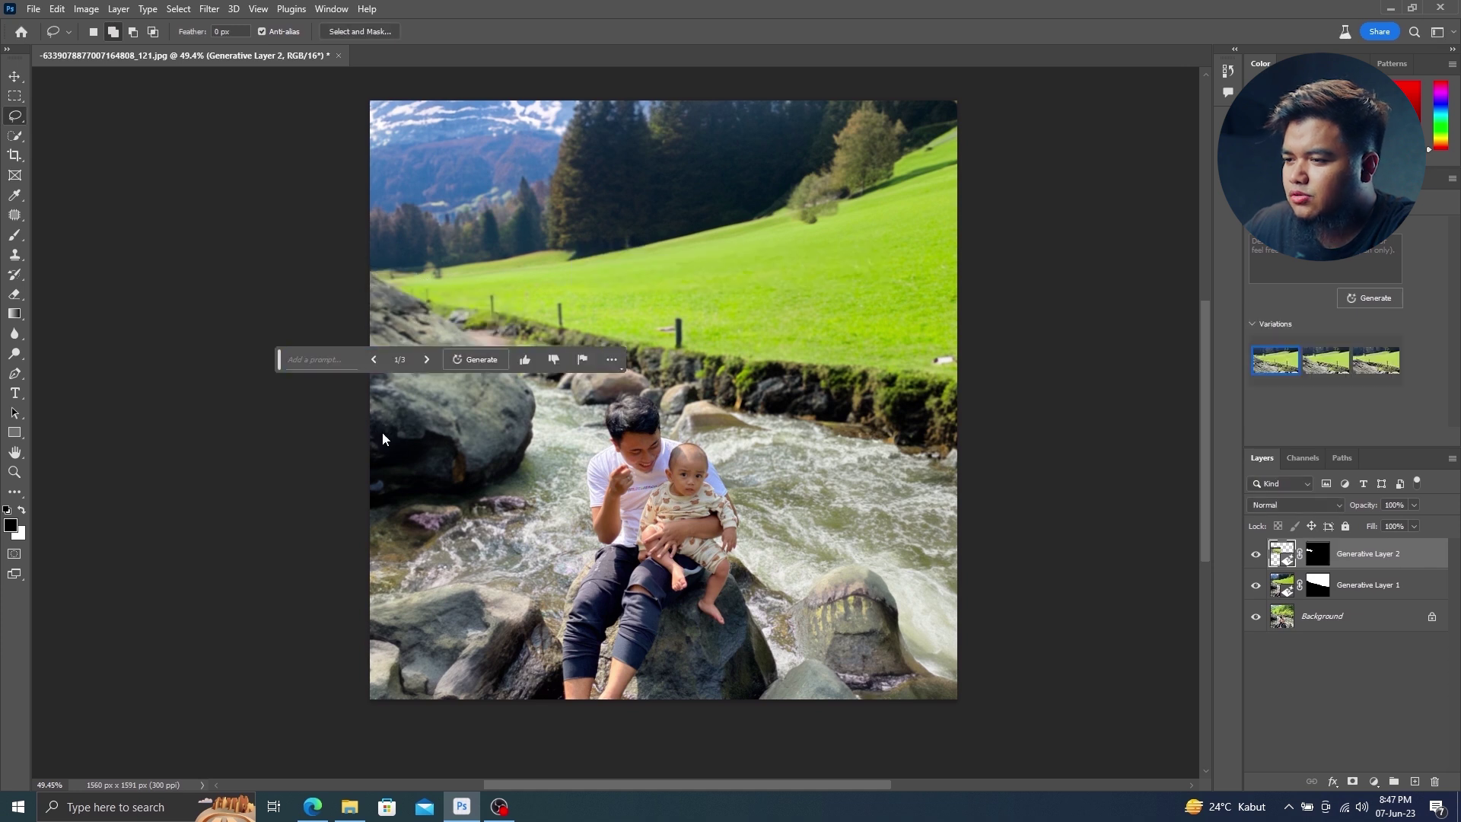
key(ctrl+shift+d)
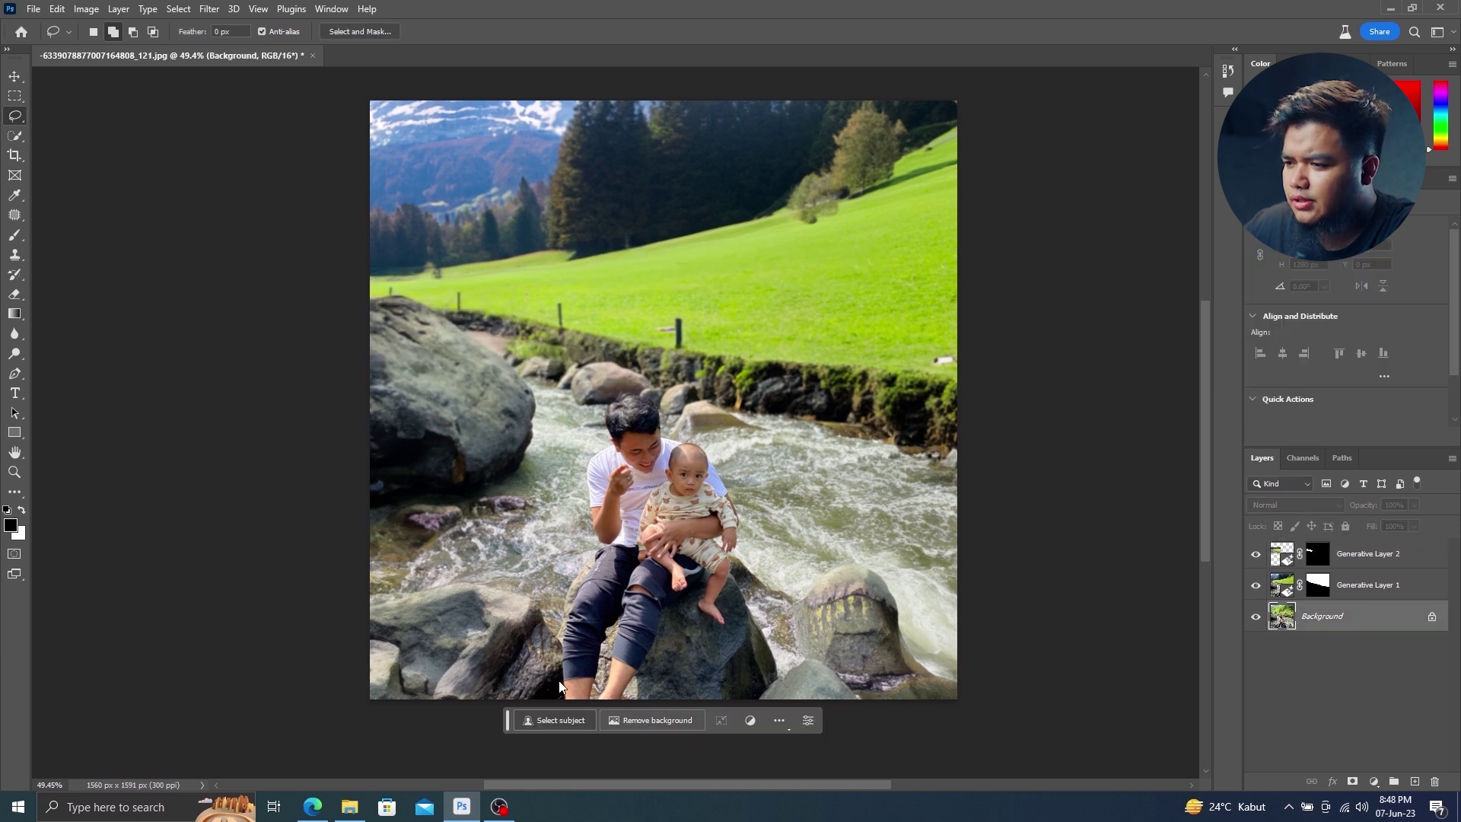
- Subtract the meadow and lower-left rocks from the selection and generate a 'swiss river'
drag(371, 291, 510, 334)
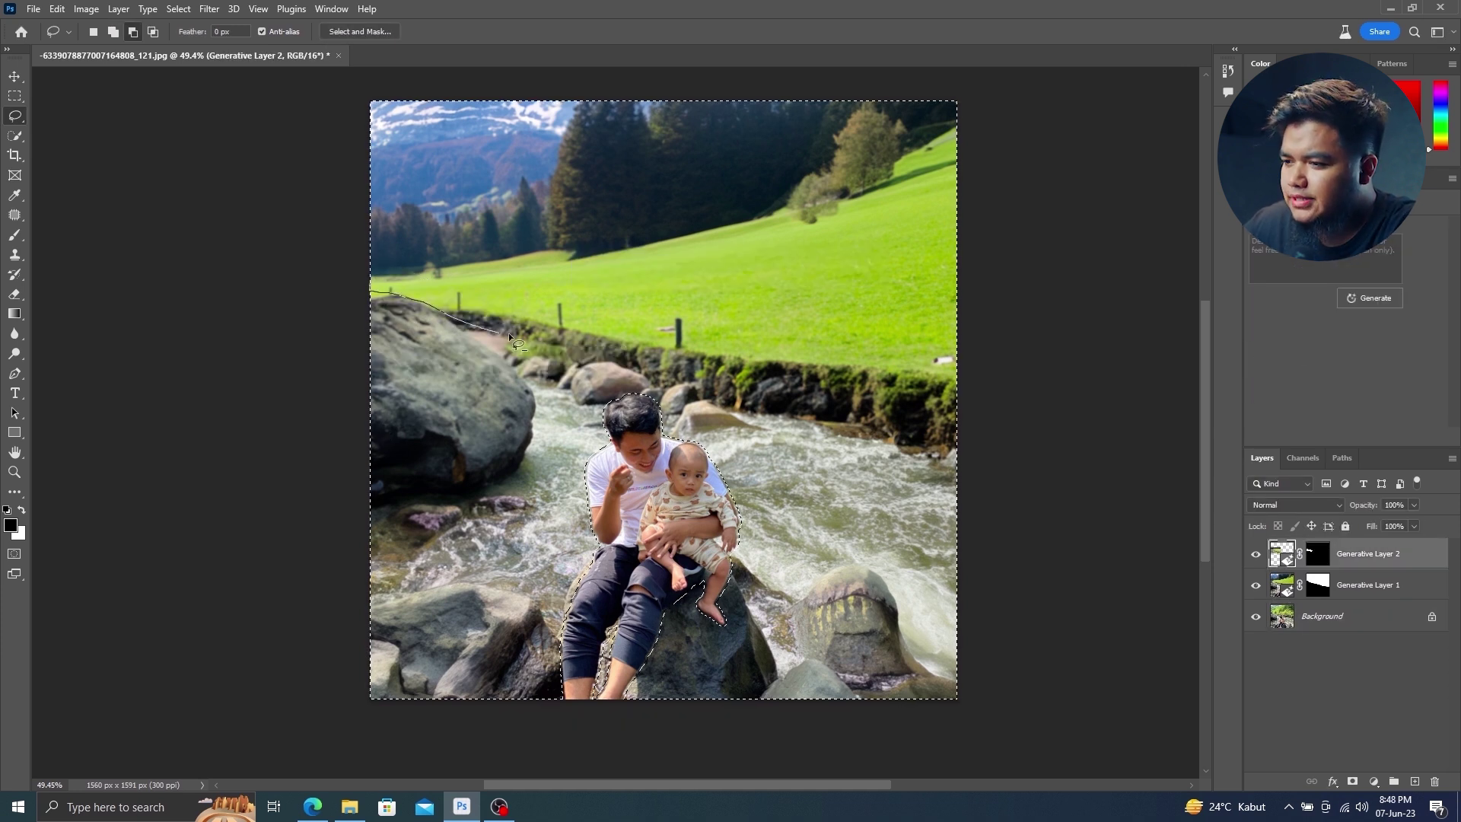
drag(993, 459, 285, 63)
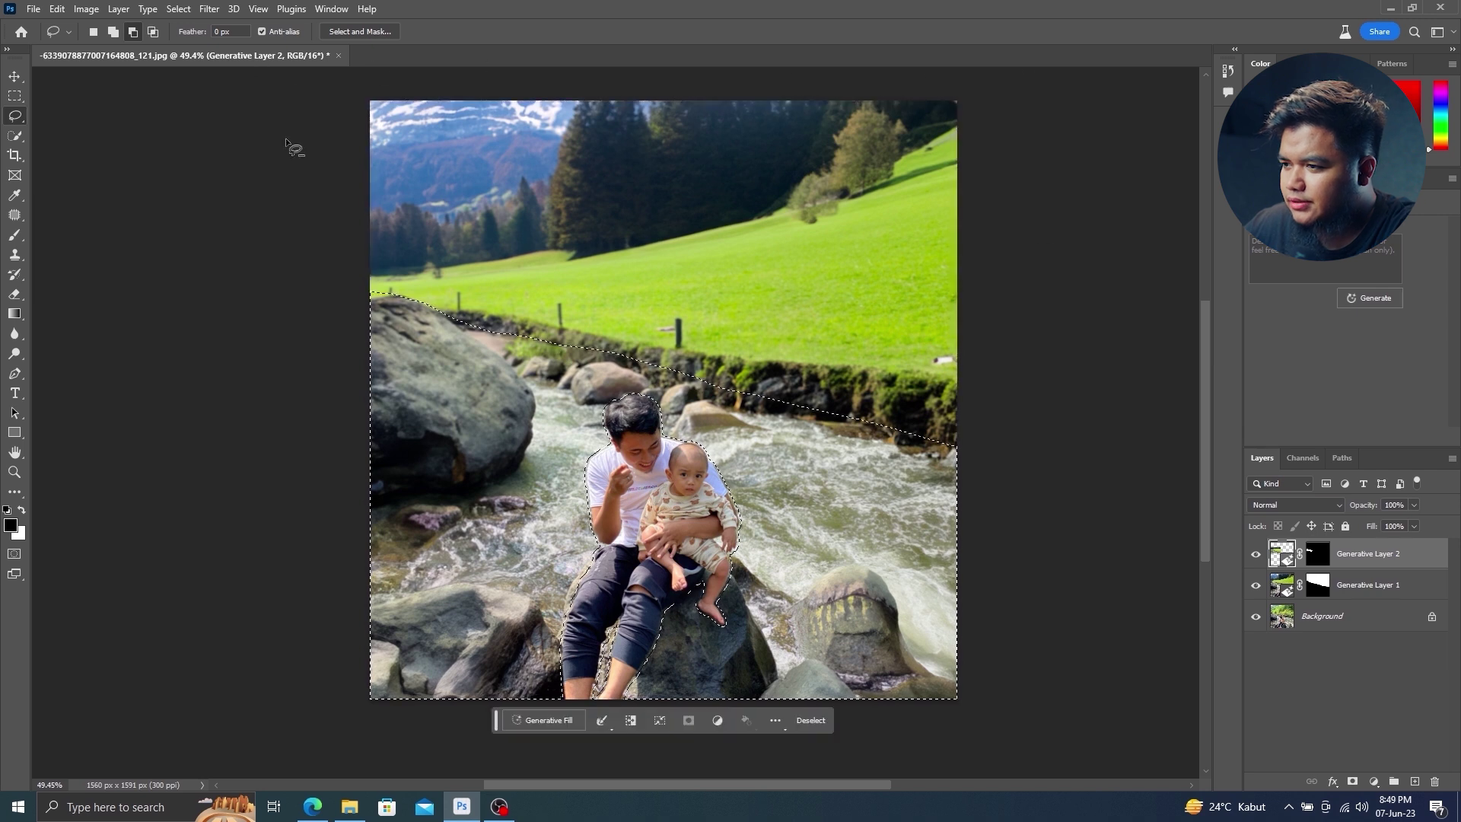
drag(371, 592, 541, 620)
mouse_move(562, 715)
mouse_down()
mouse_move(633, 731)
mouse_move(524, 615)
mouse_up()
click(555, 720)
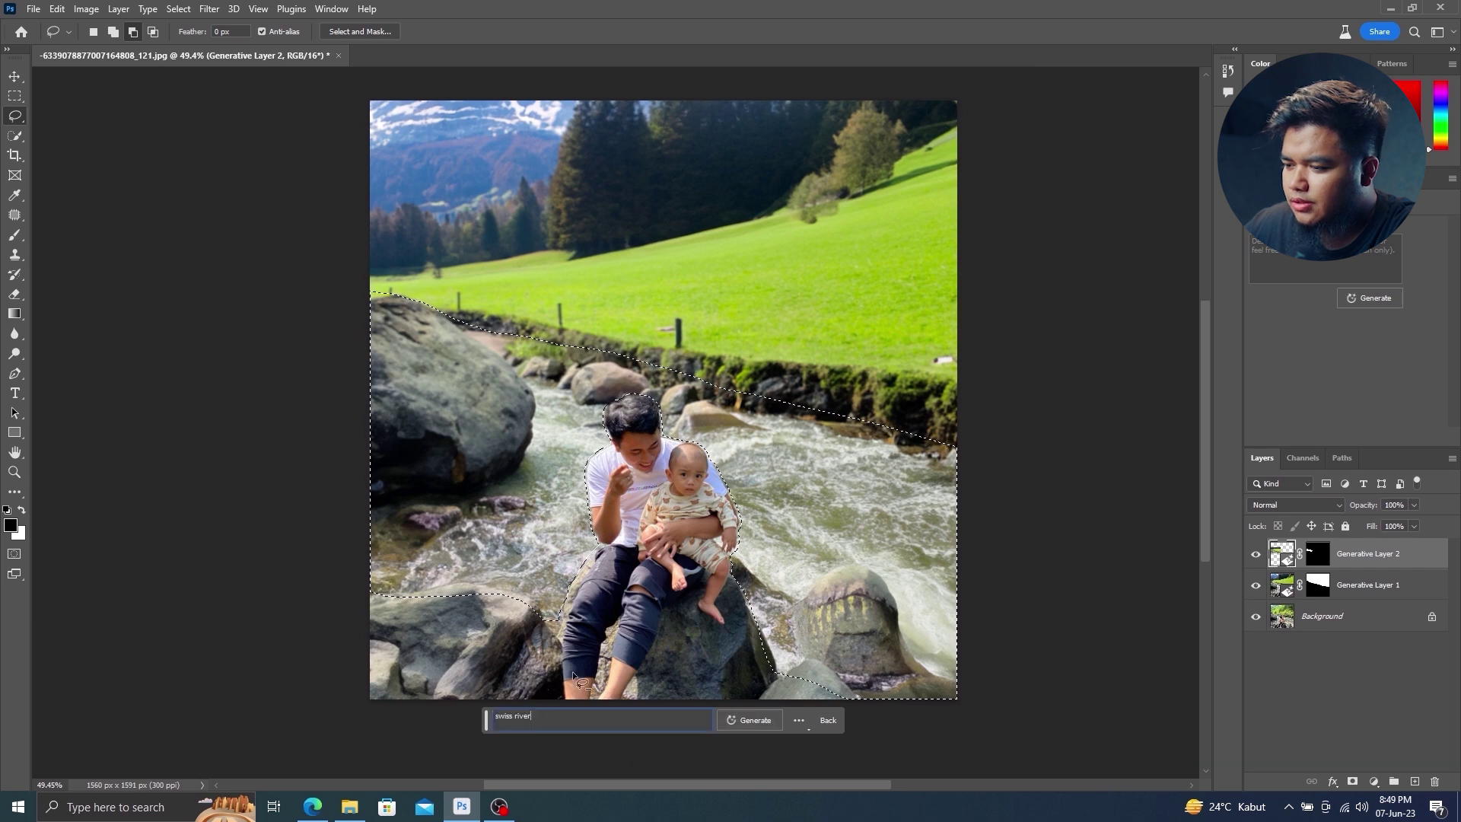
key(Return)
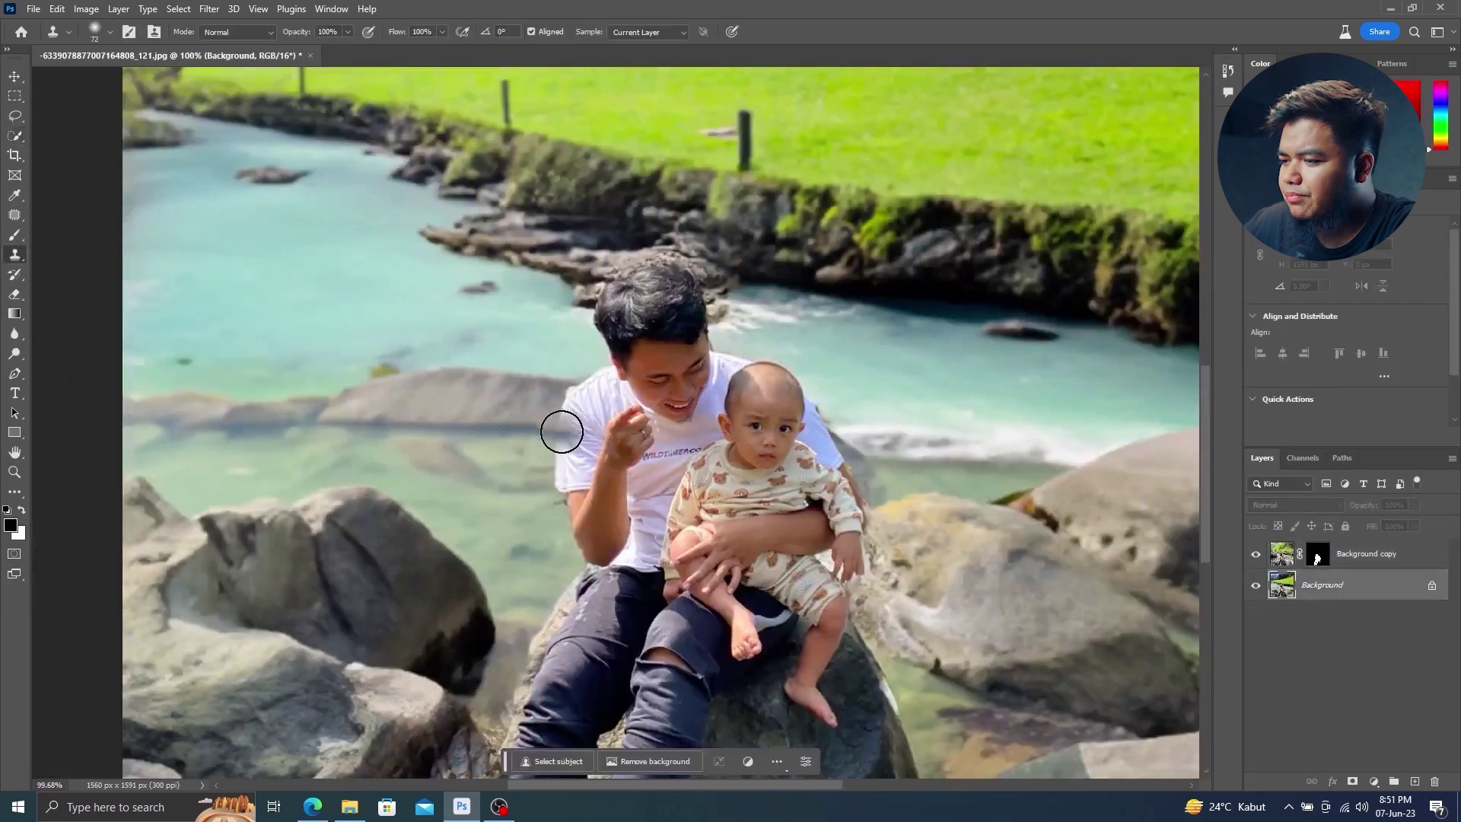
- Touch up the man's shirt edge against the new river and zoom to check it
drag(562, 431, 560, 502)
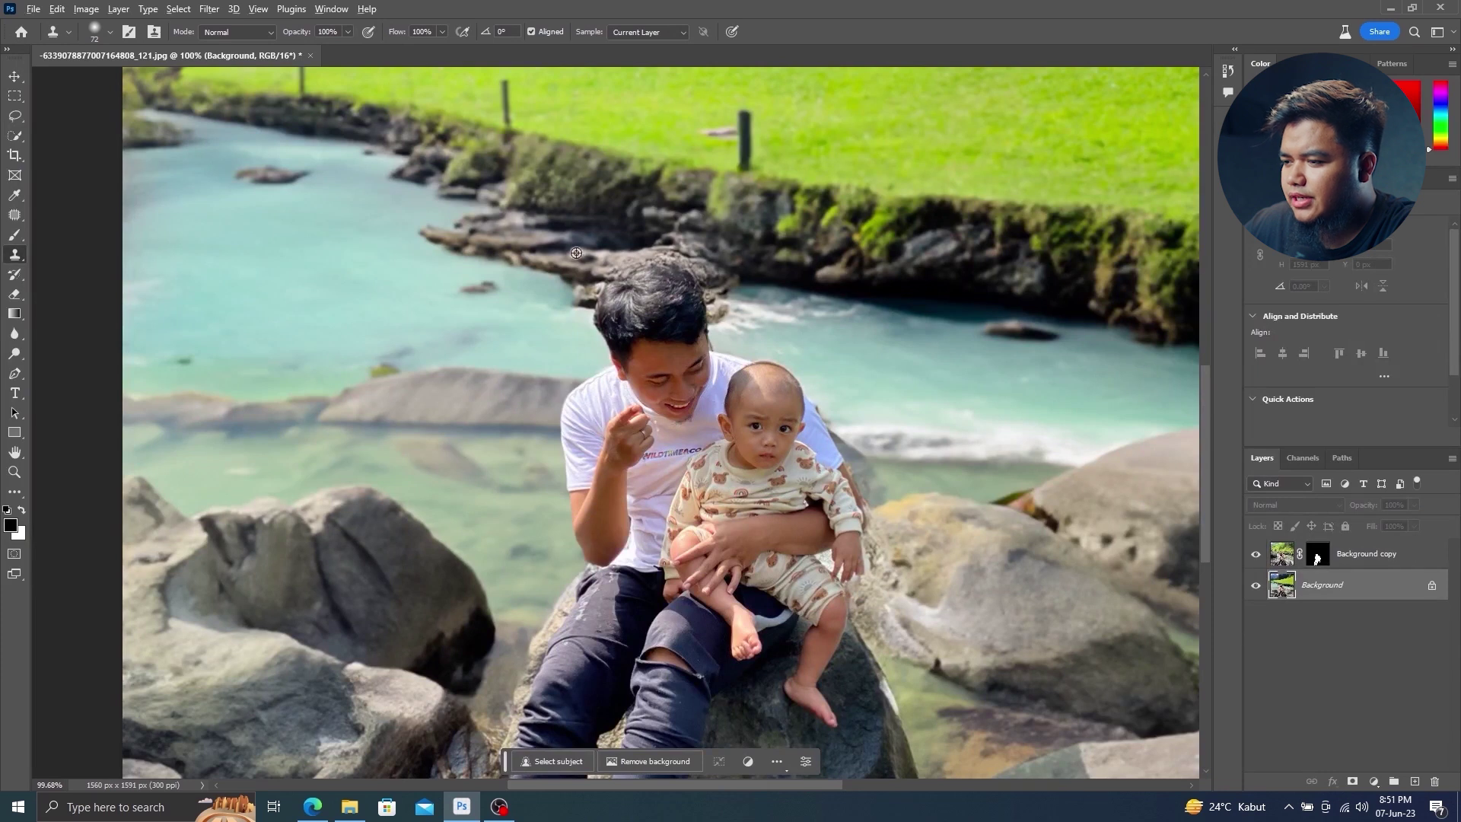
alt+scroll(576, 253, up, 2)
scroll(532, 289, up, 2)
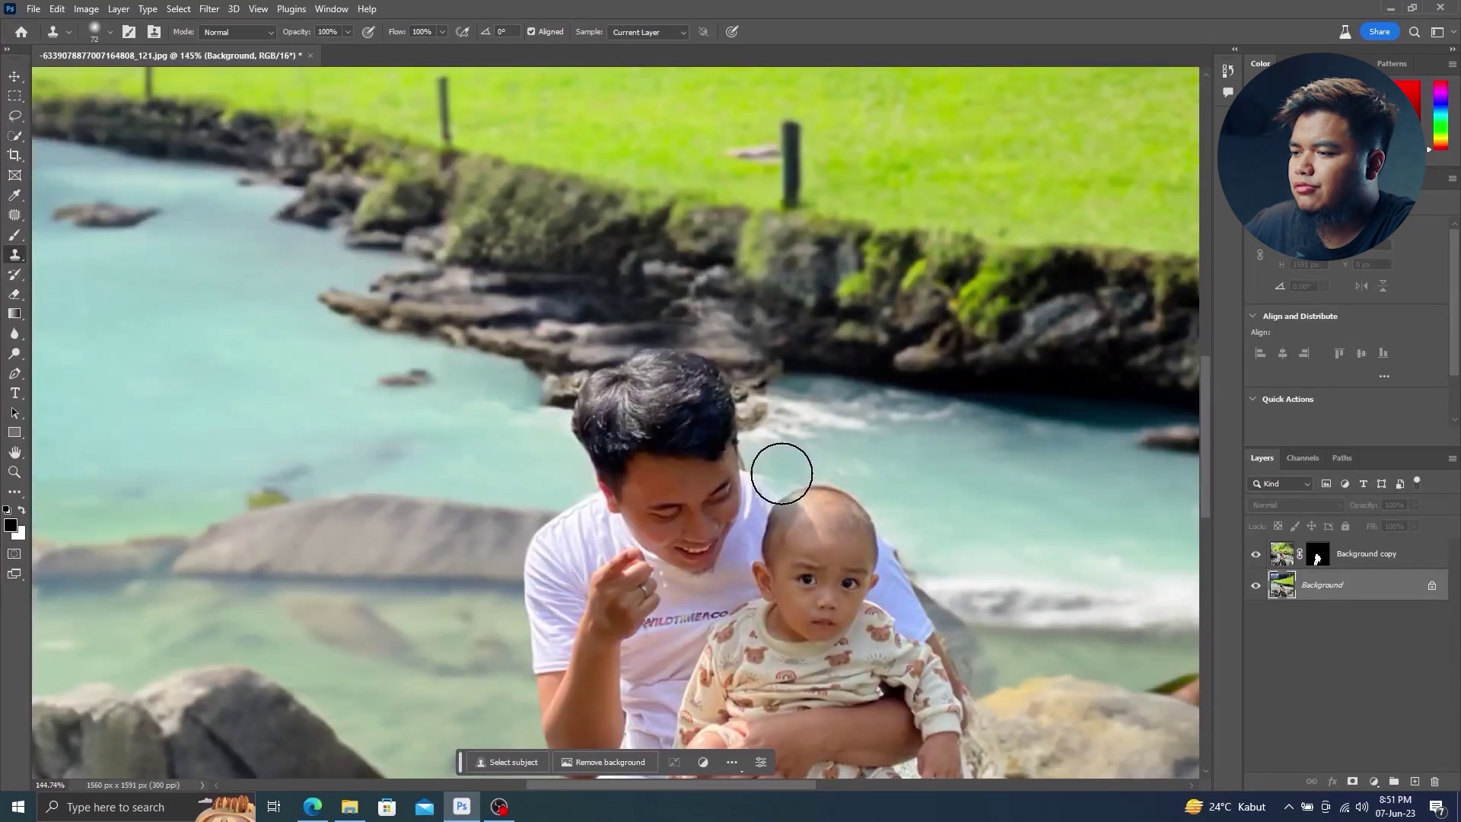
scroll(828, 489, down, 1)
scroll(793, 555, down, 2)
scroll(954, 532, down, 1)
scroll(685, 509, down, 2)
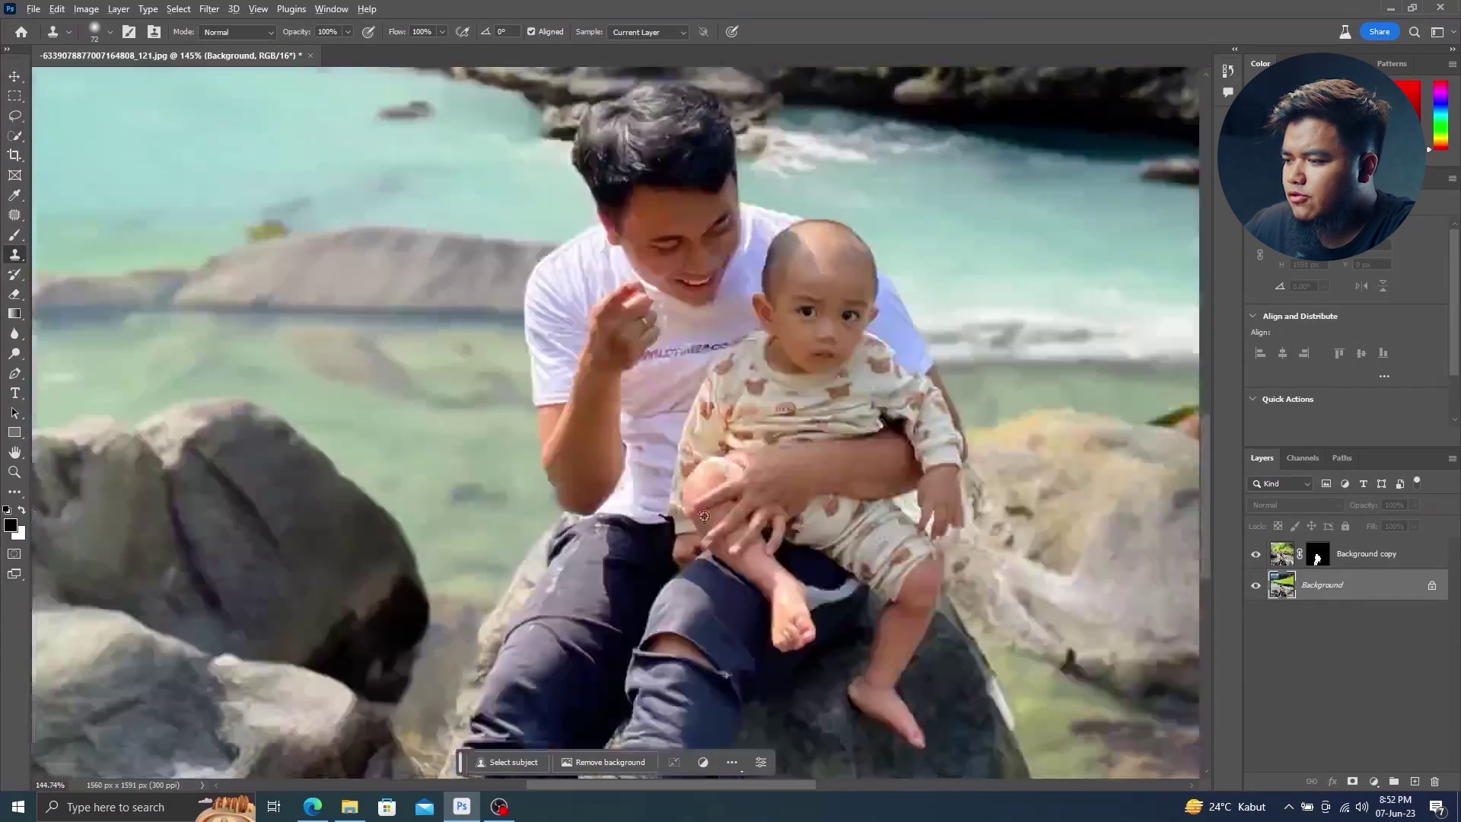
alt+scroll(773, 548, down, 6)
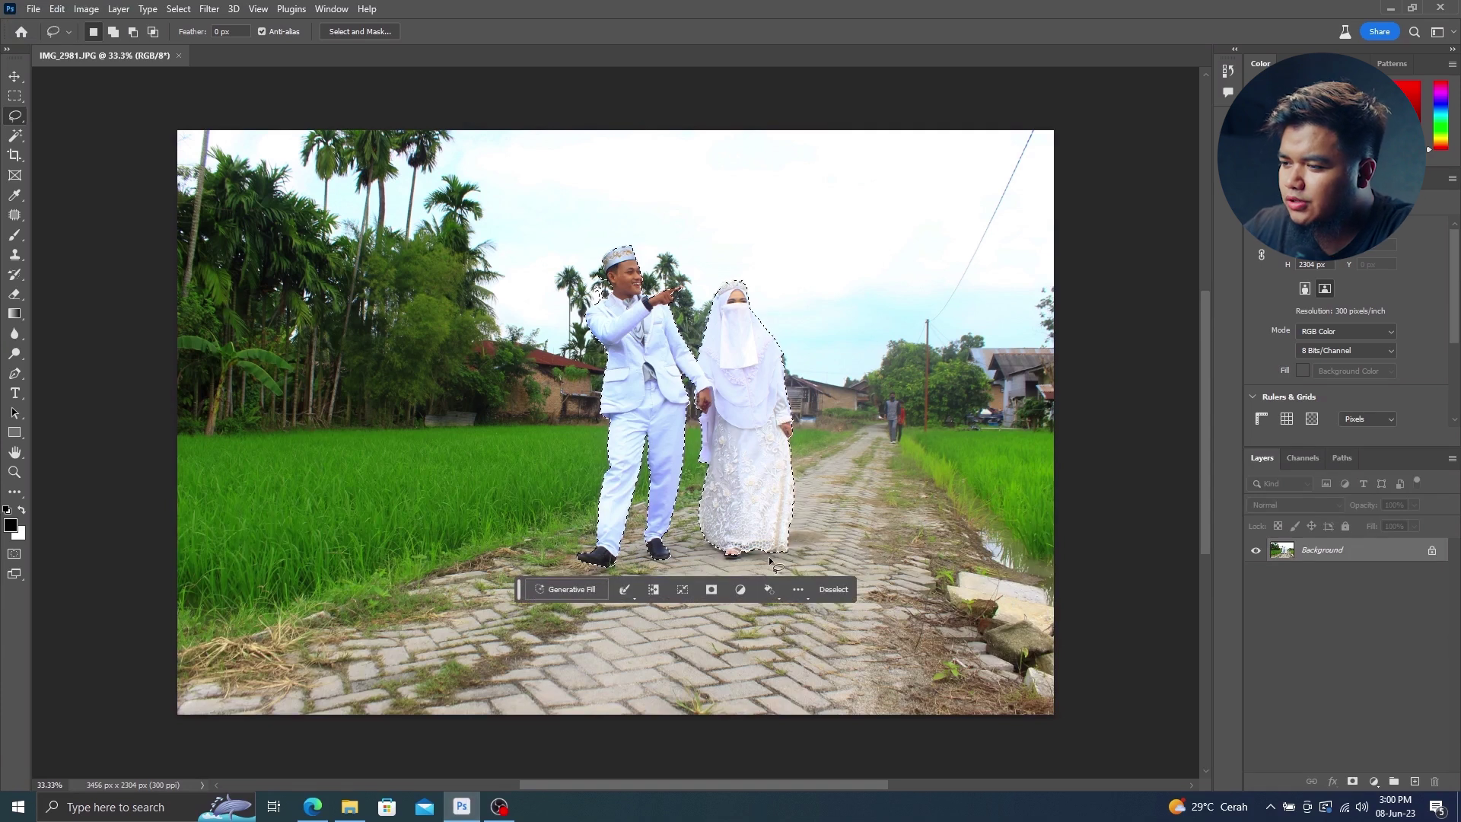
- Invert the couple selection onto the background and cycle through generated mountain variations
click(624, 589)
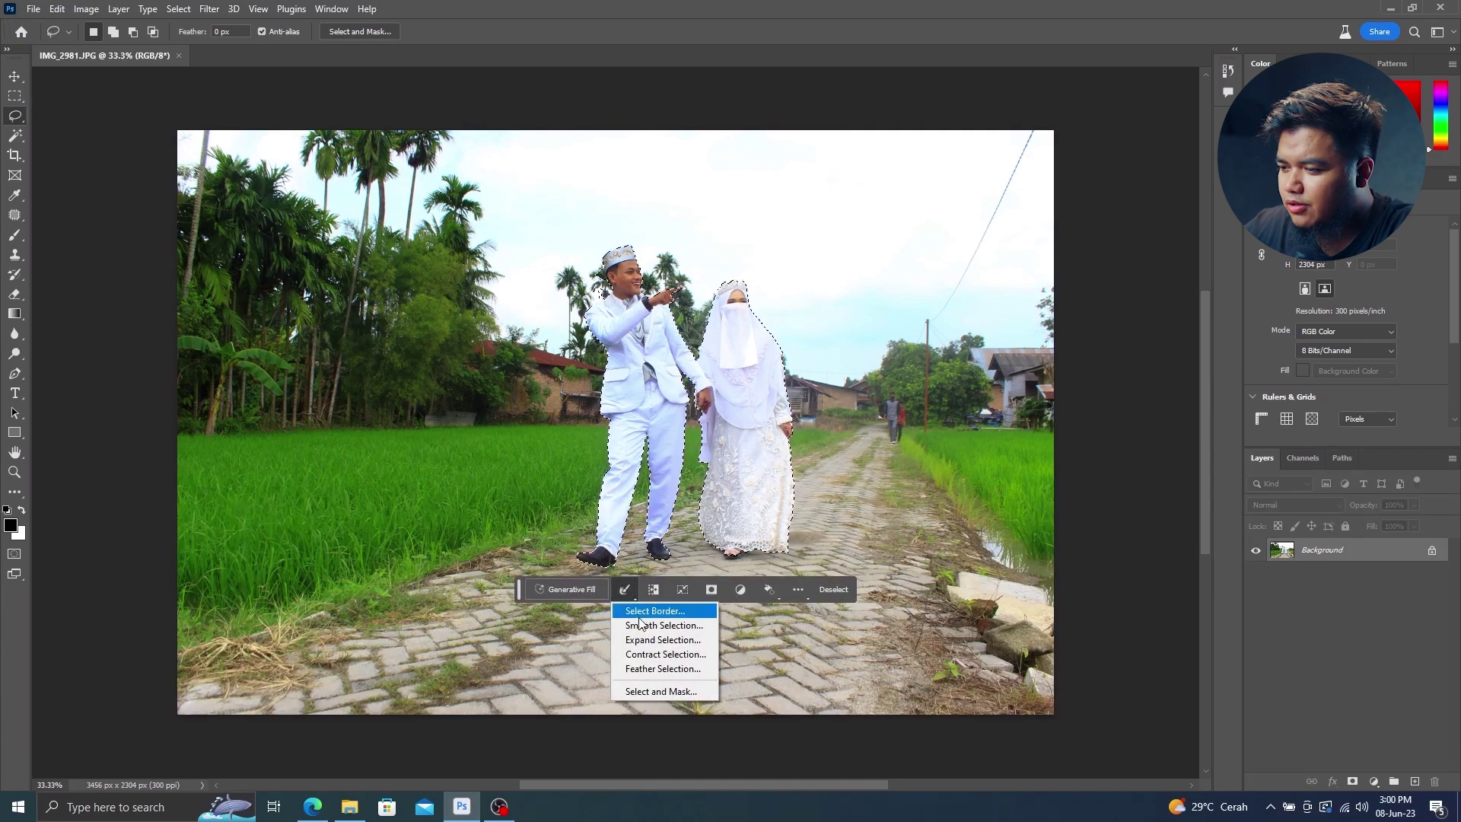
click(651, 591)
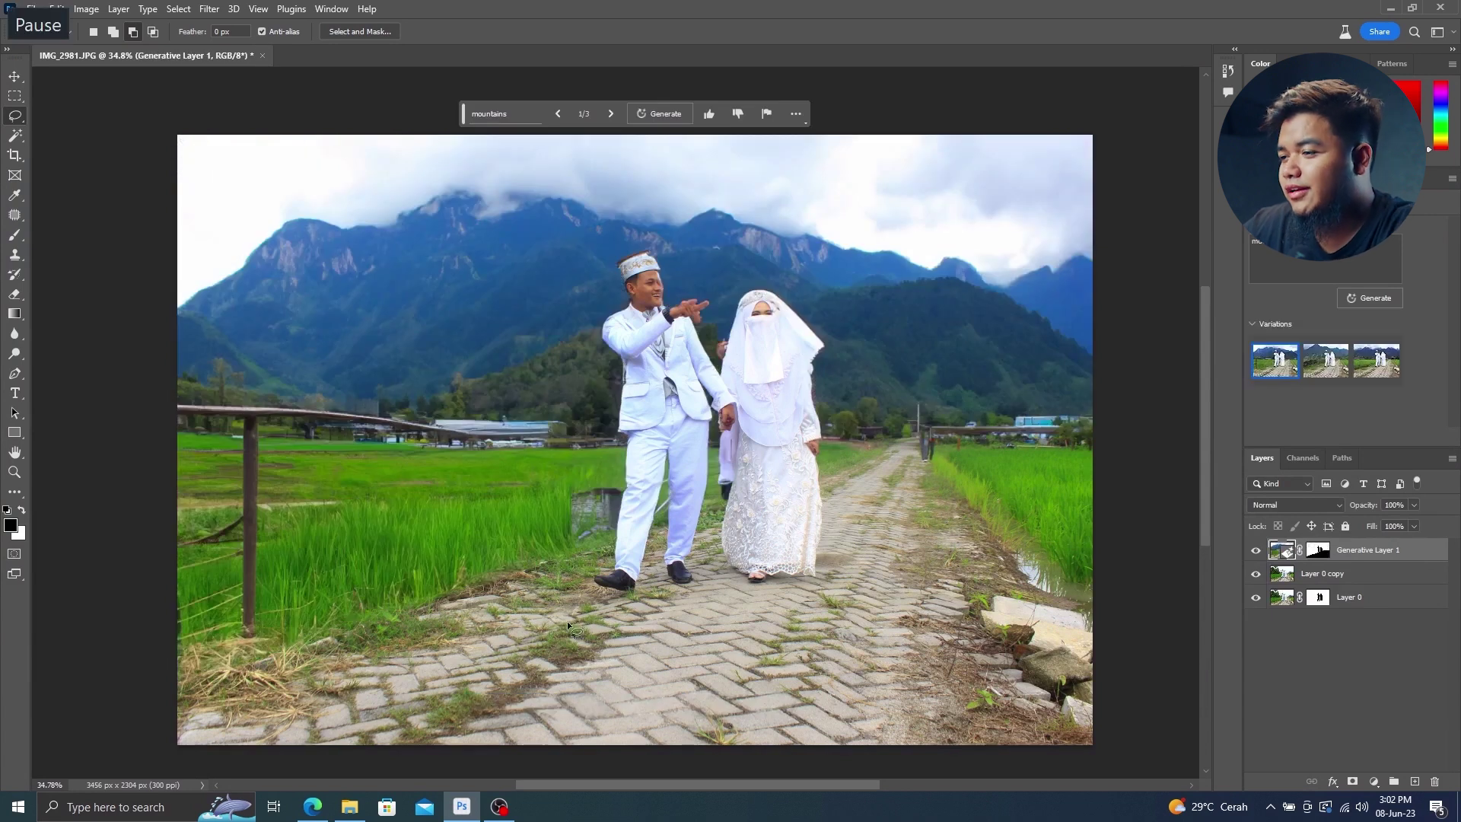
click(1382, 373)
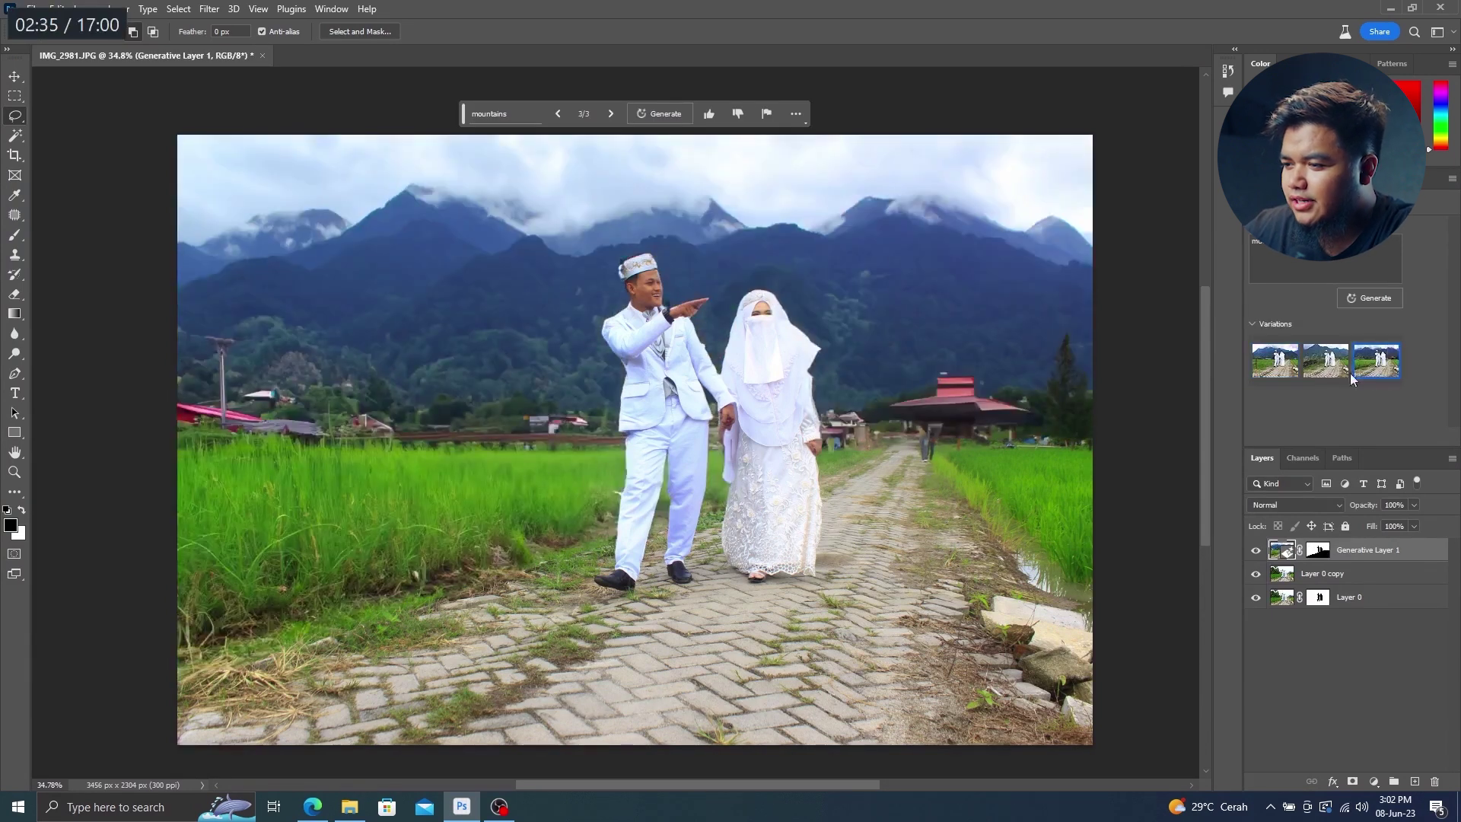
click(1374, 298)
click(1326, 360)
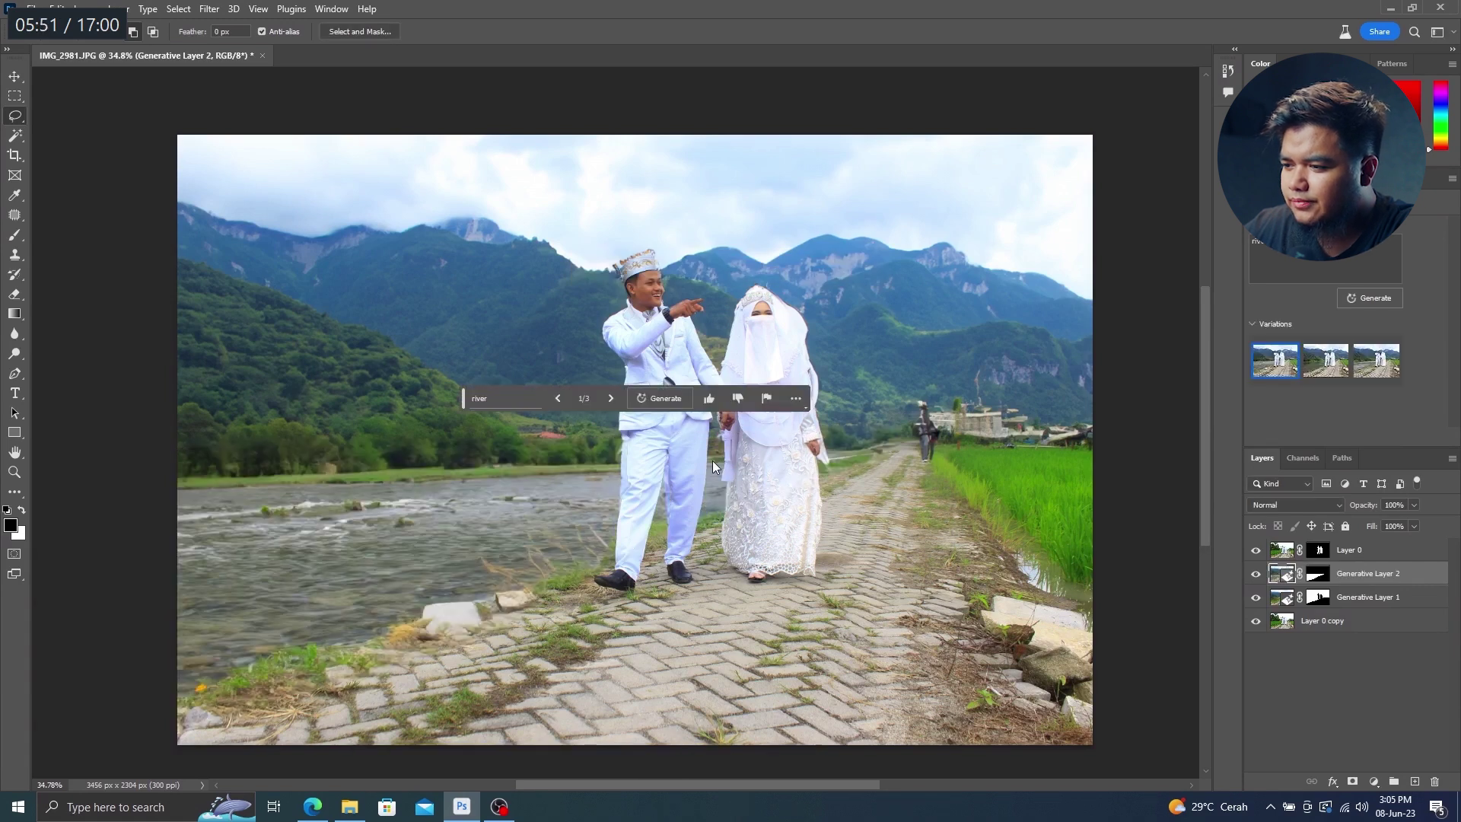
- Lasso the right-hand field, generate a 'river' there, and choose the second variation
drag(1090, 763, 1019, 631)
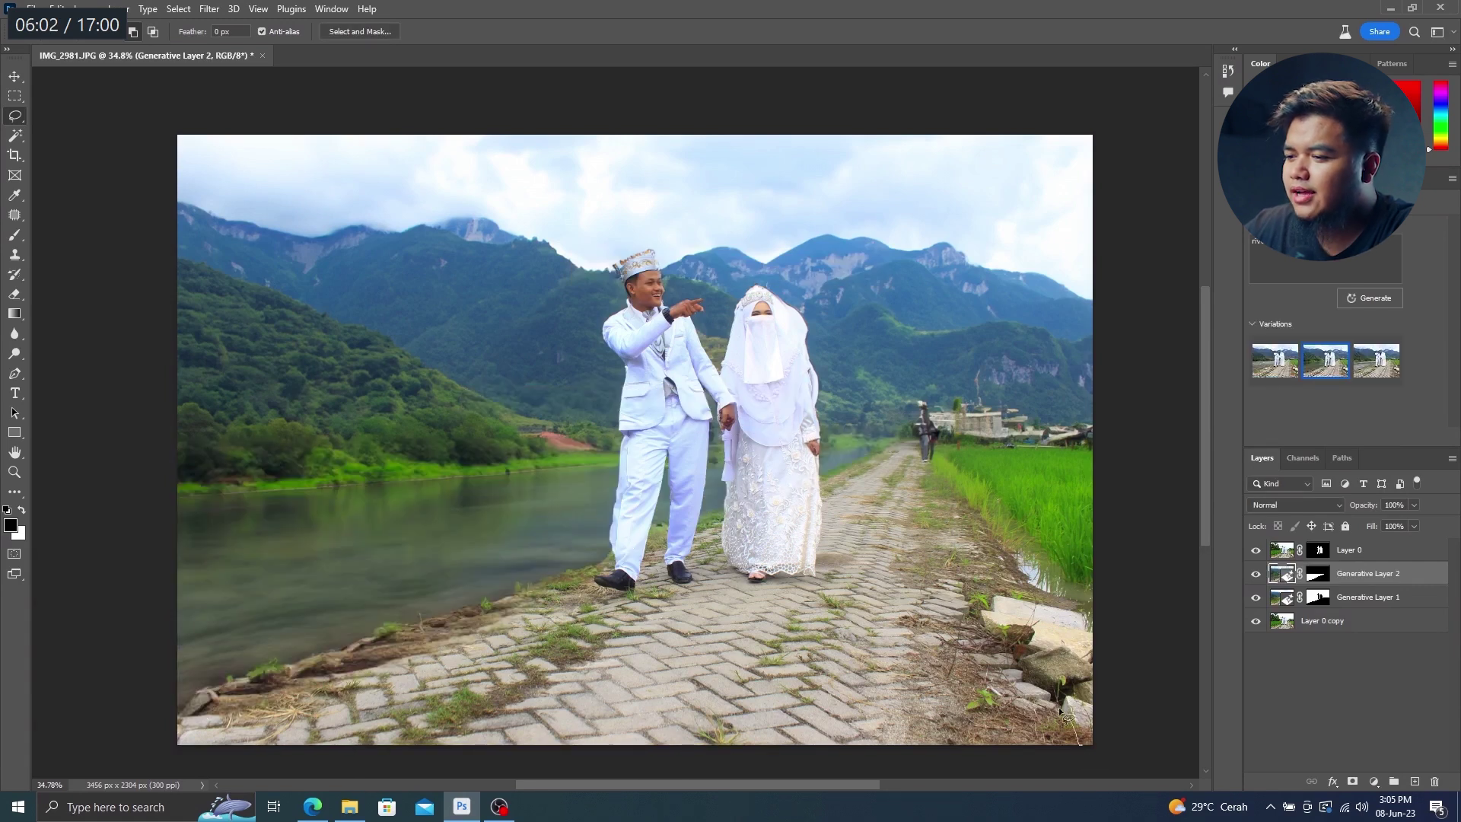
drag(967, 537, 1092, 436)
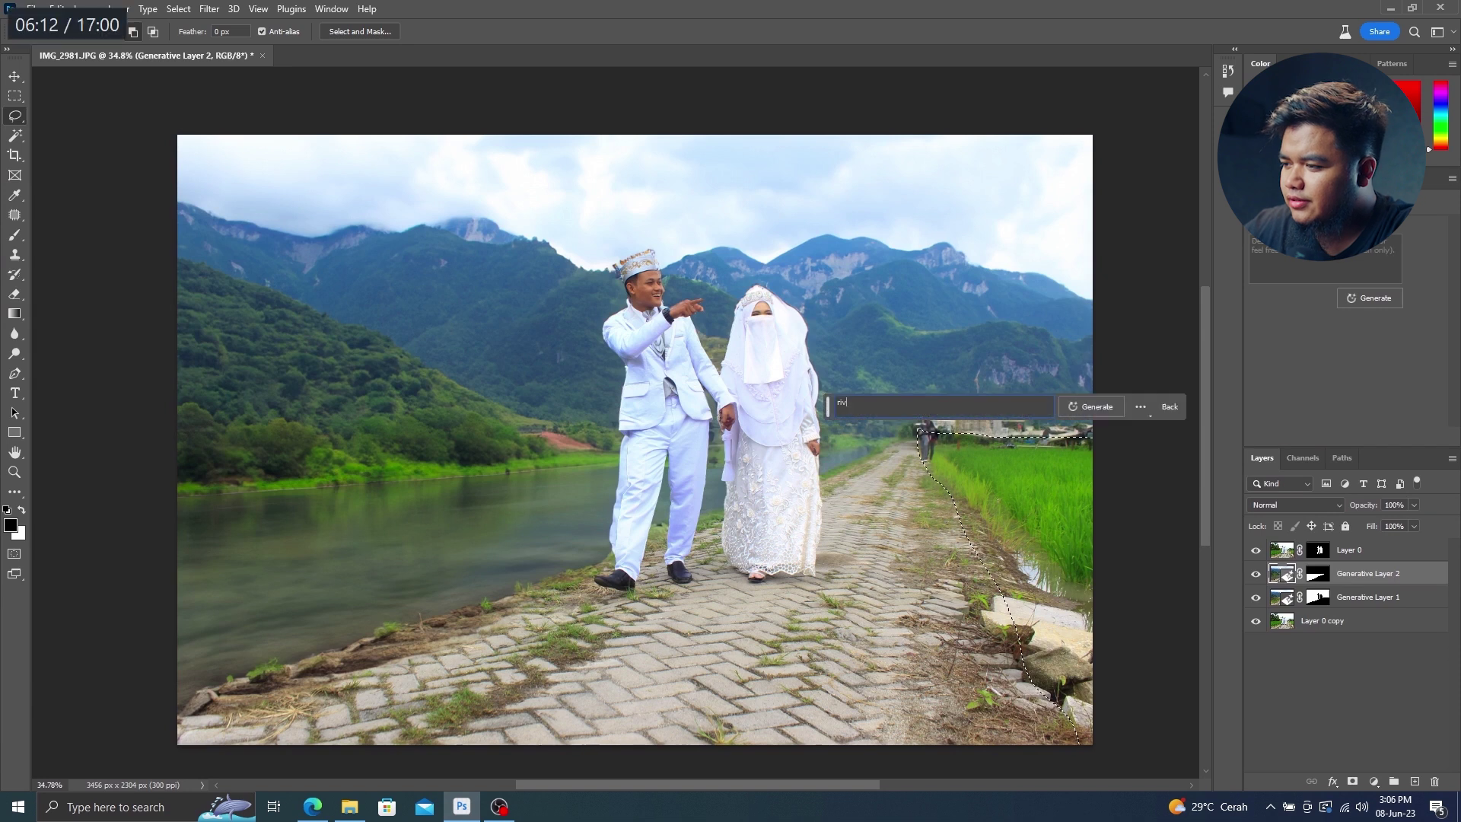
click(905, 406)
key(Return)
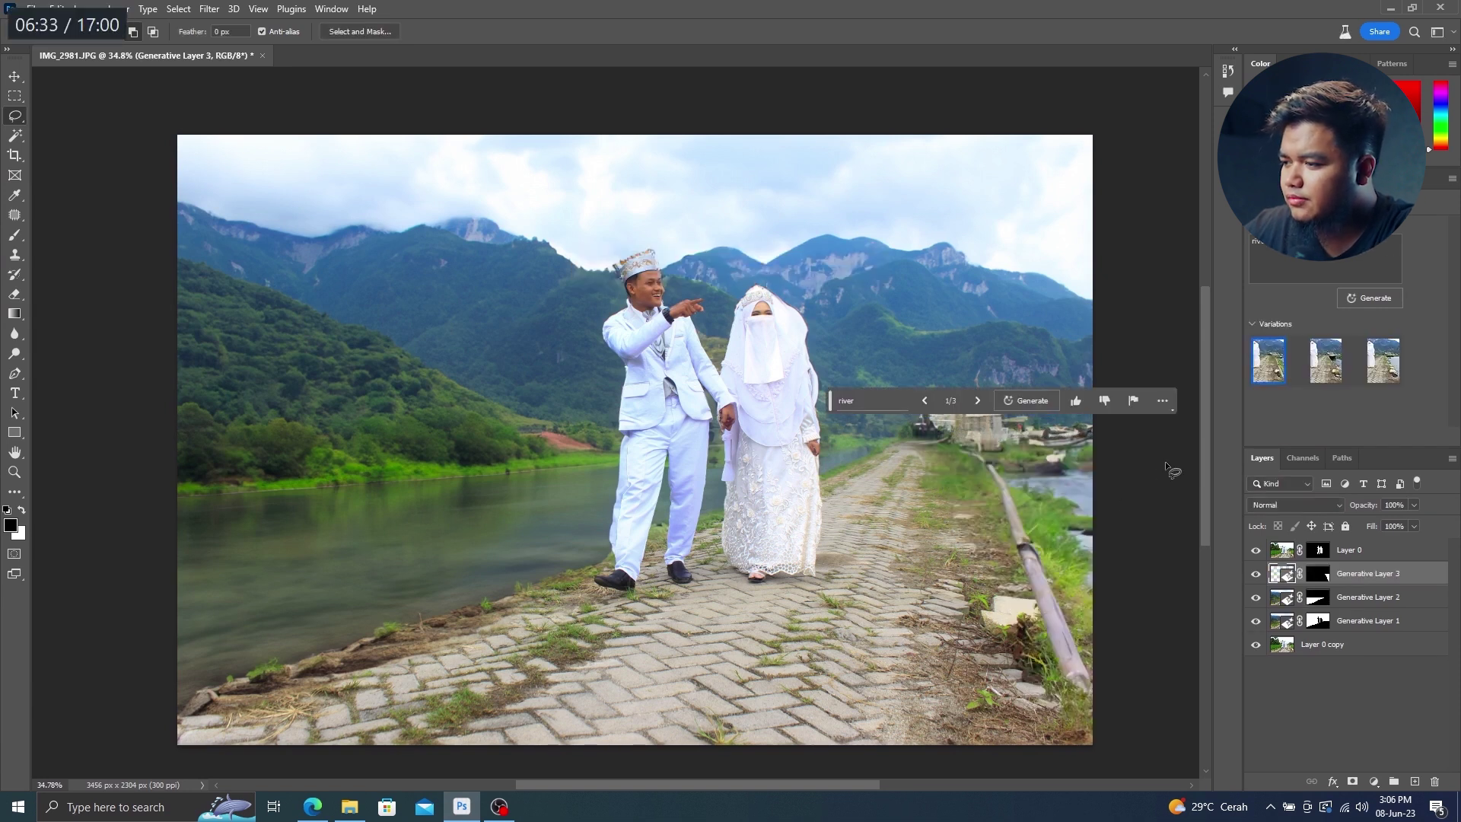
click(1323, 377)
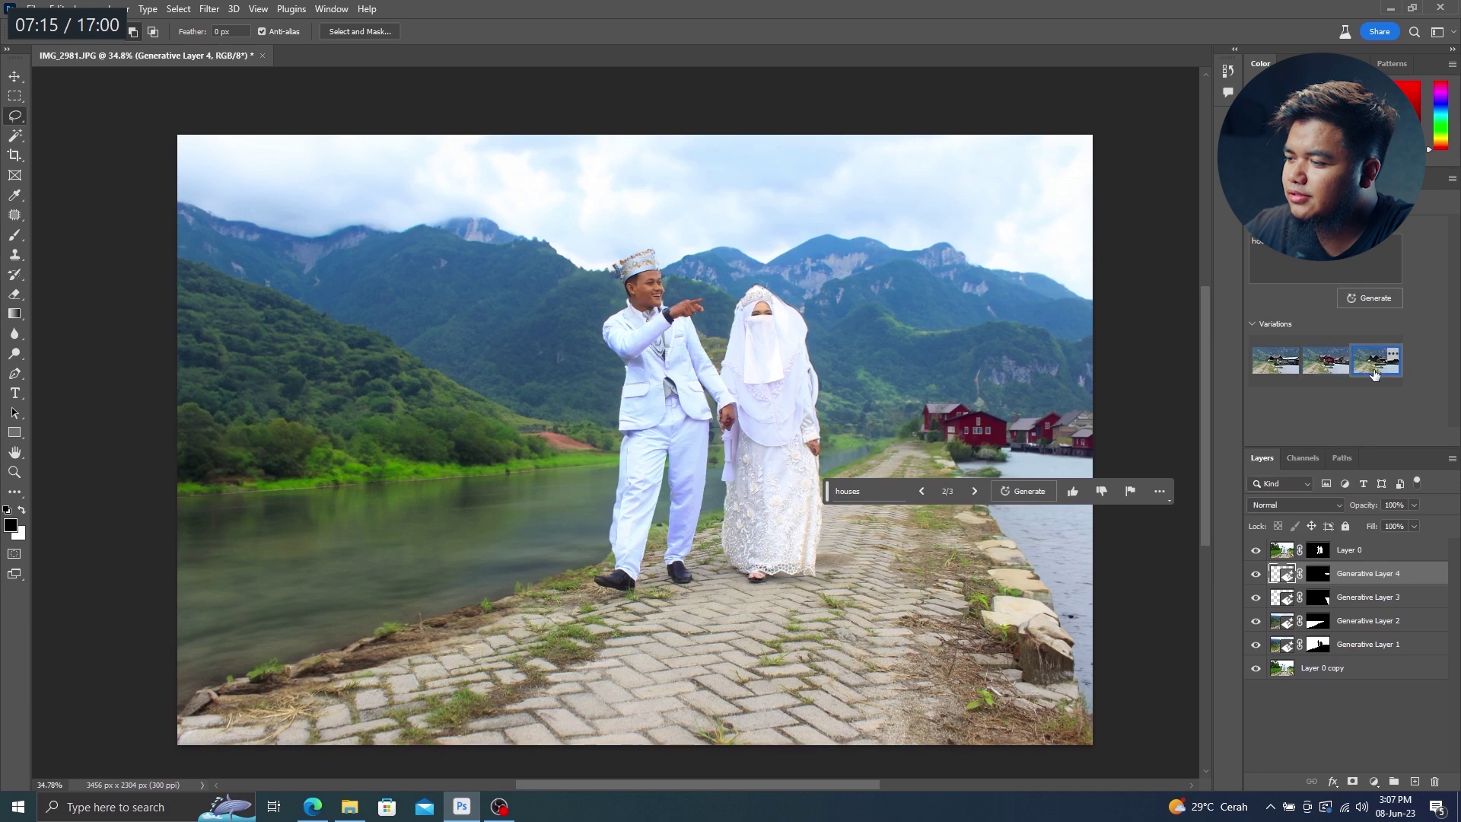
- Compare and regenerate the houses variations, outline the paved path, then select all image layers
click(1374, 374)
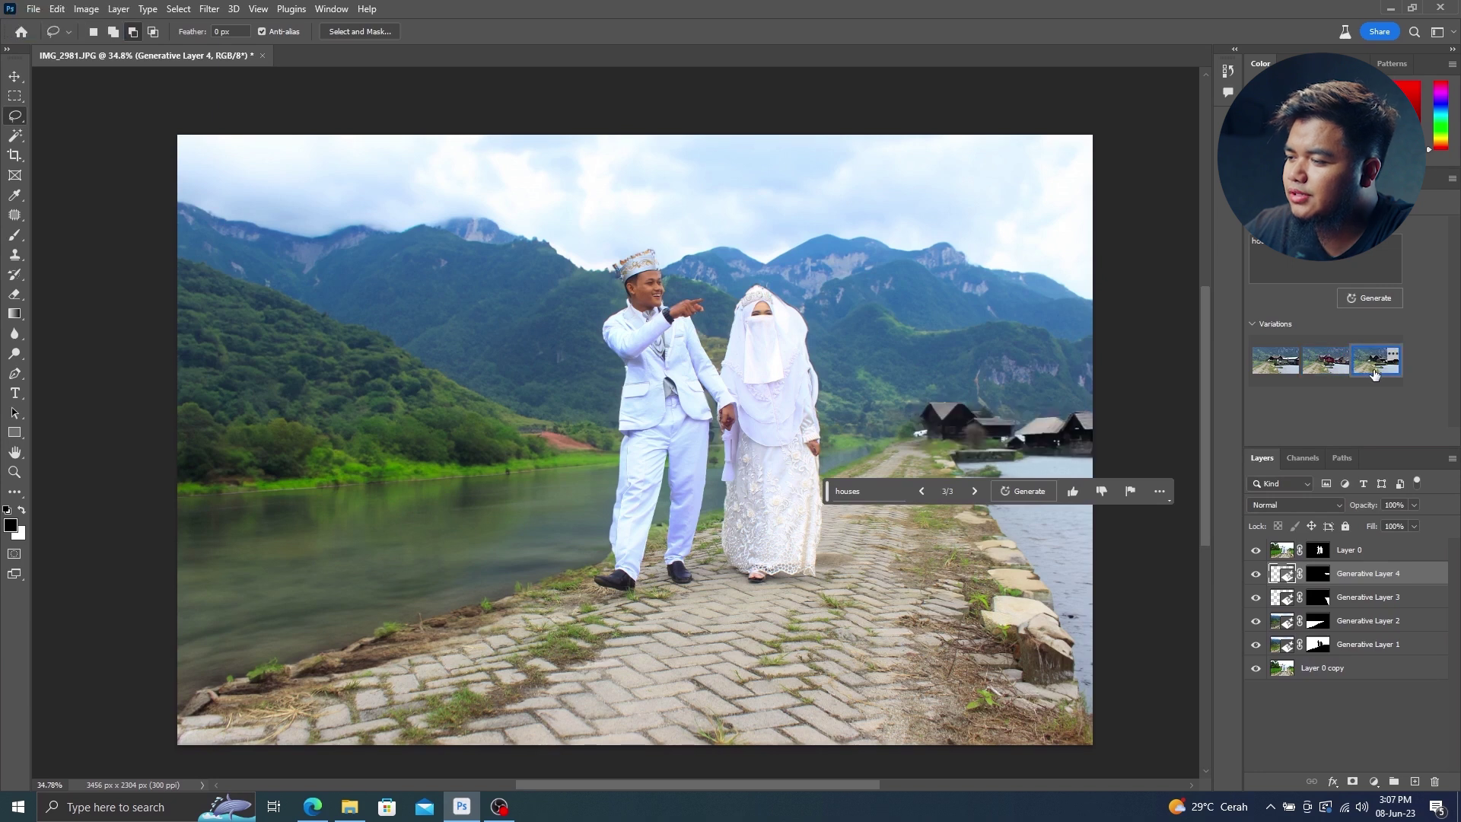
click(1290, 370)
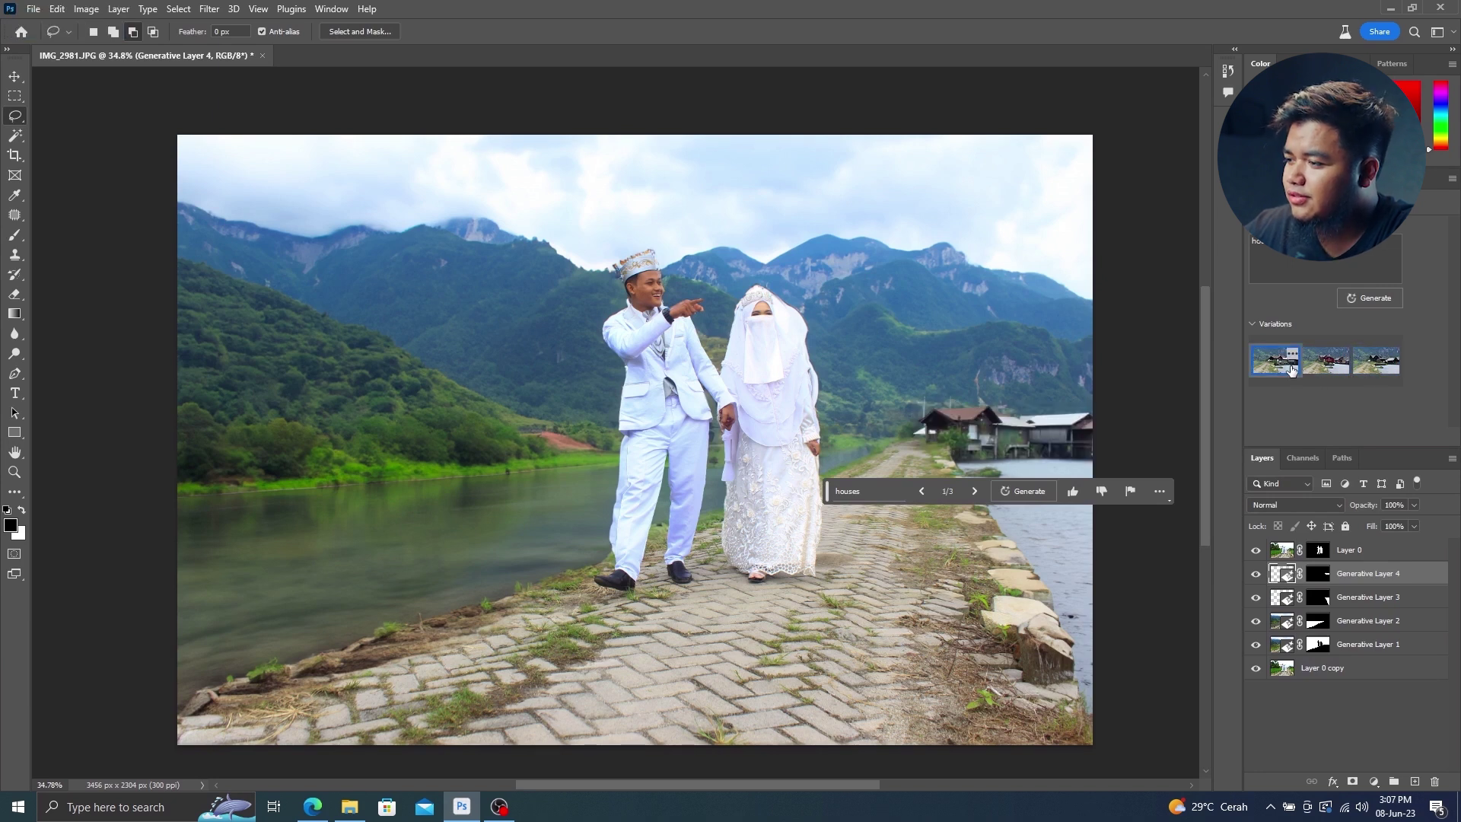
click(1364, 298)
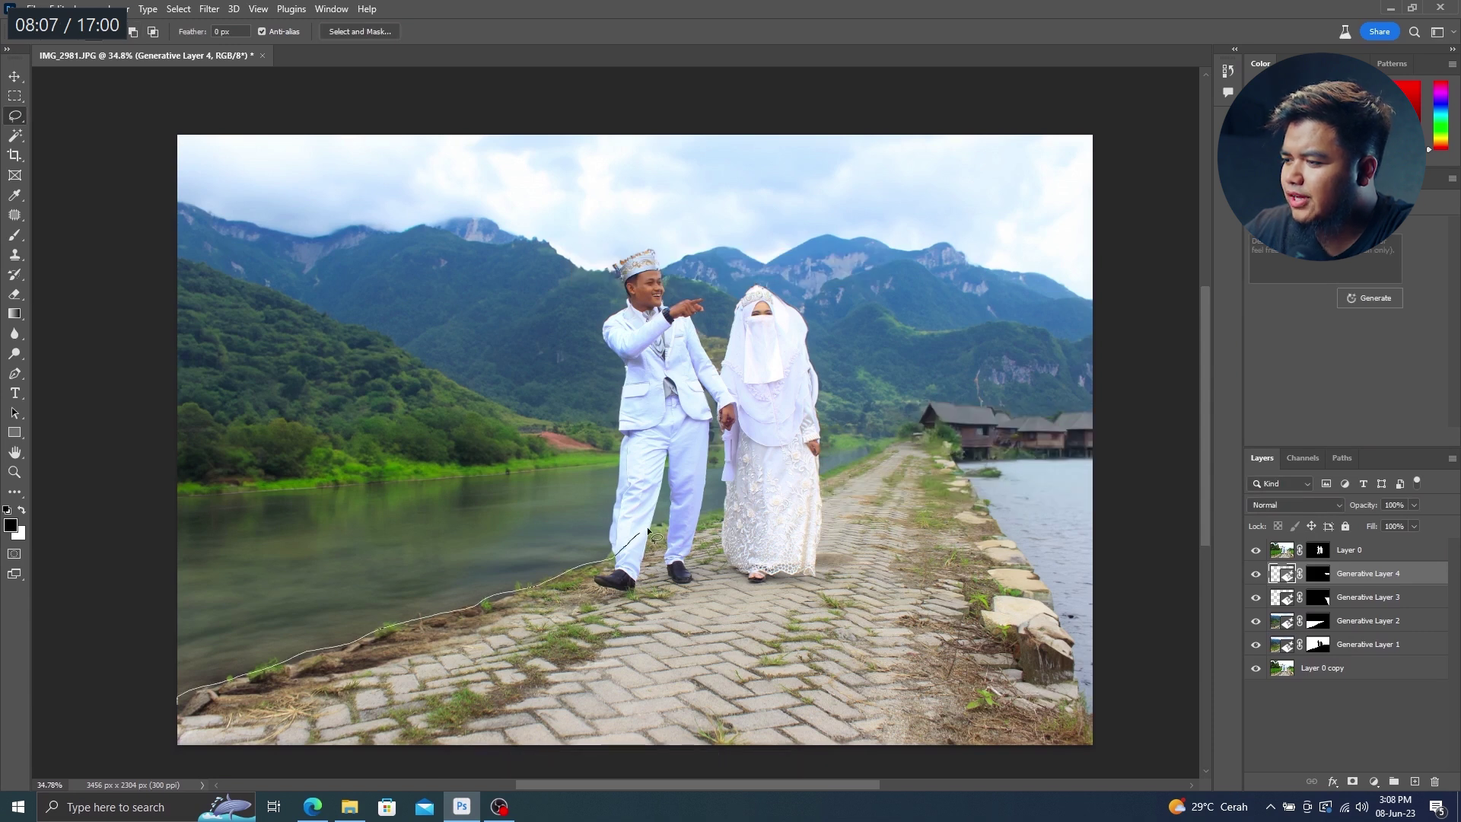
drag(647, 526, 825, 472)
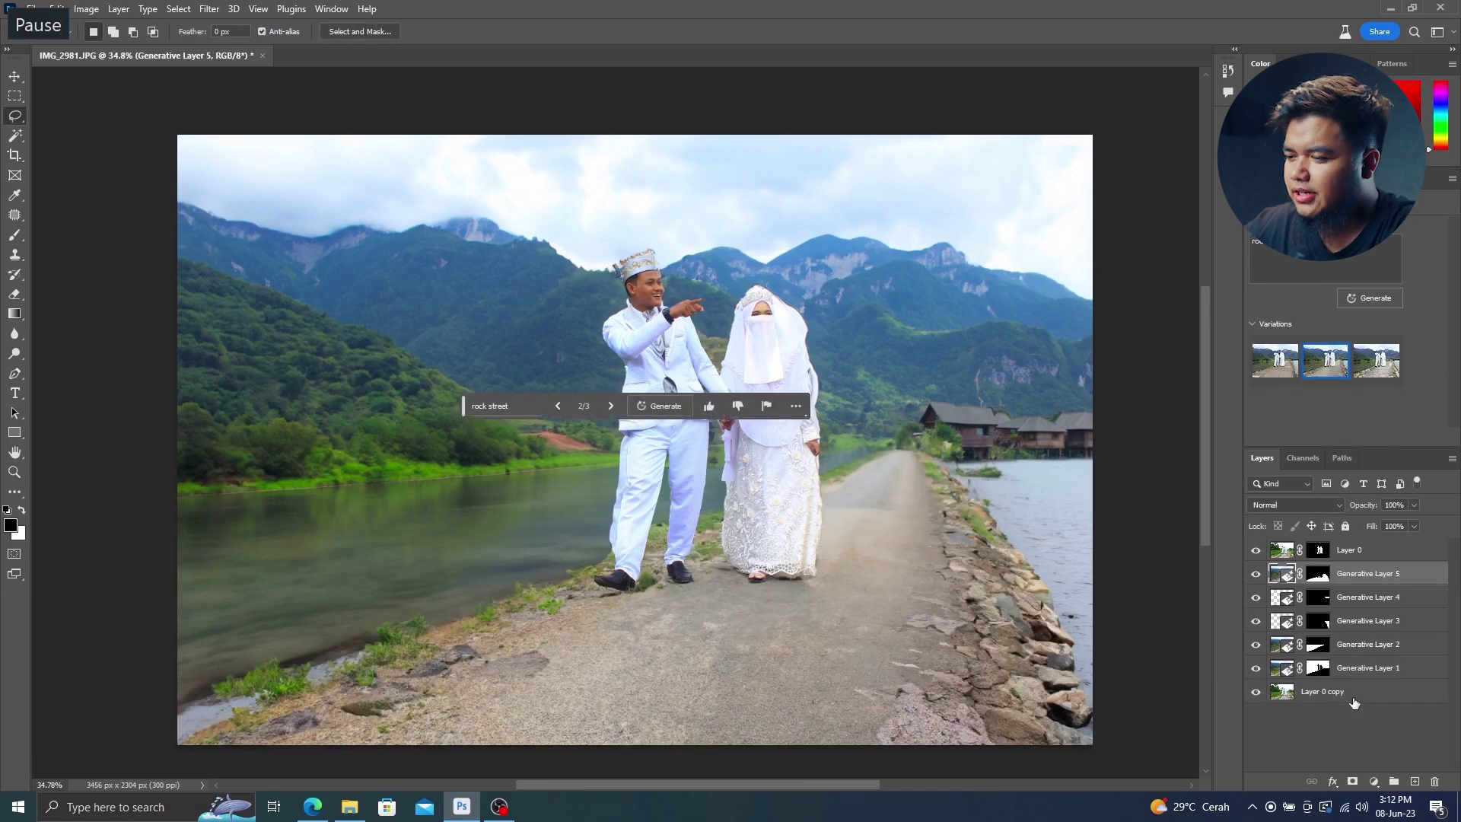
shift+click(1346, 698)
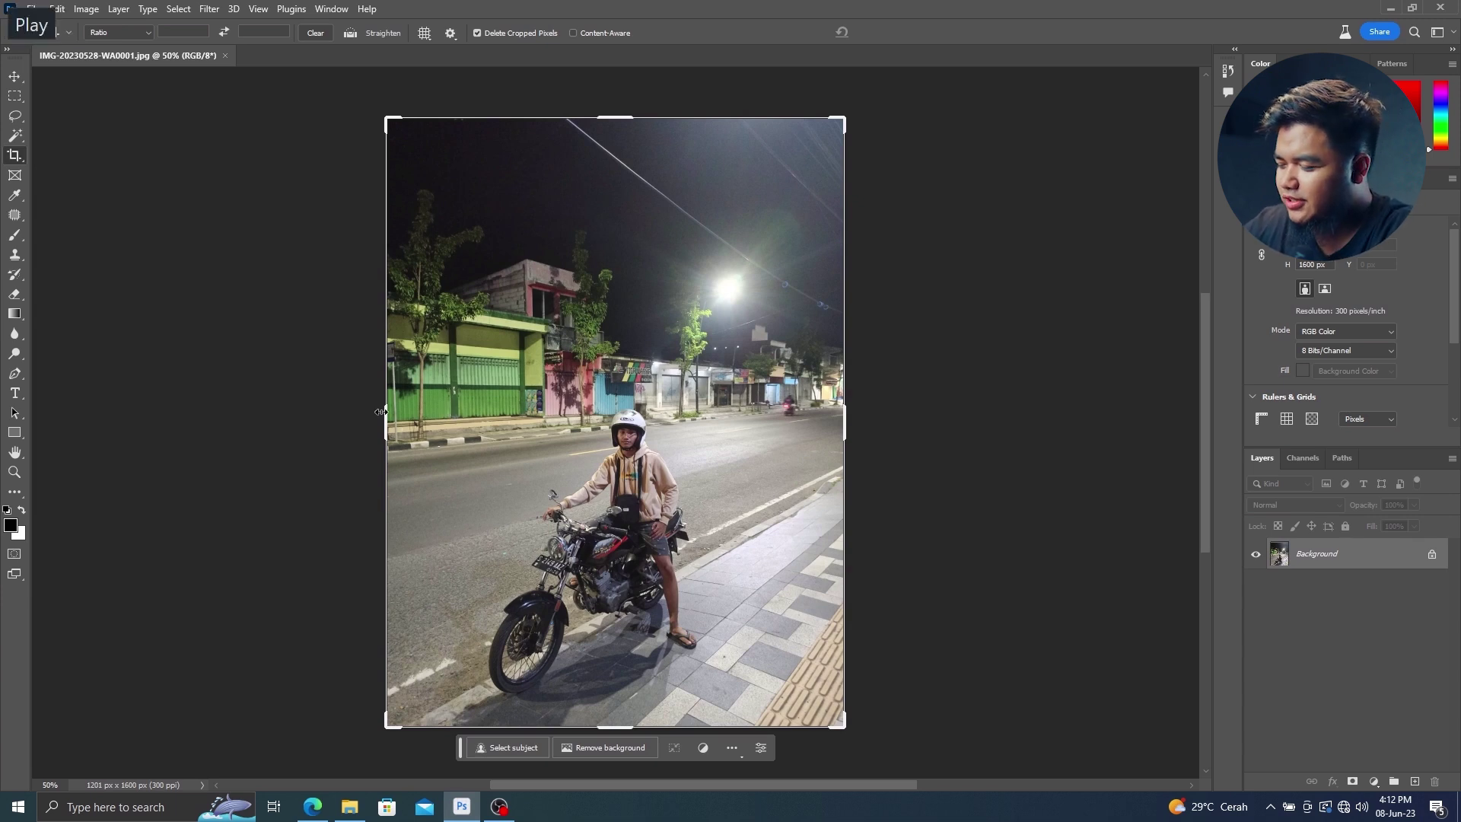
- Widen the canvas to 1593 px, generate a 'cities at night' backdrop, and outline the road
drag(386, 412, 311, 412)
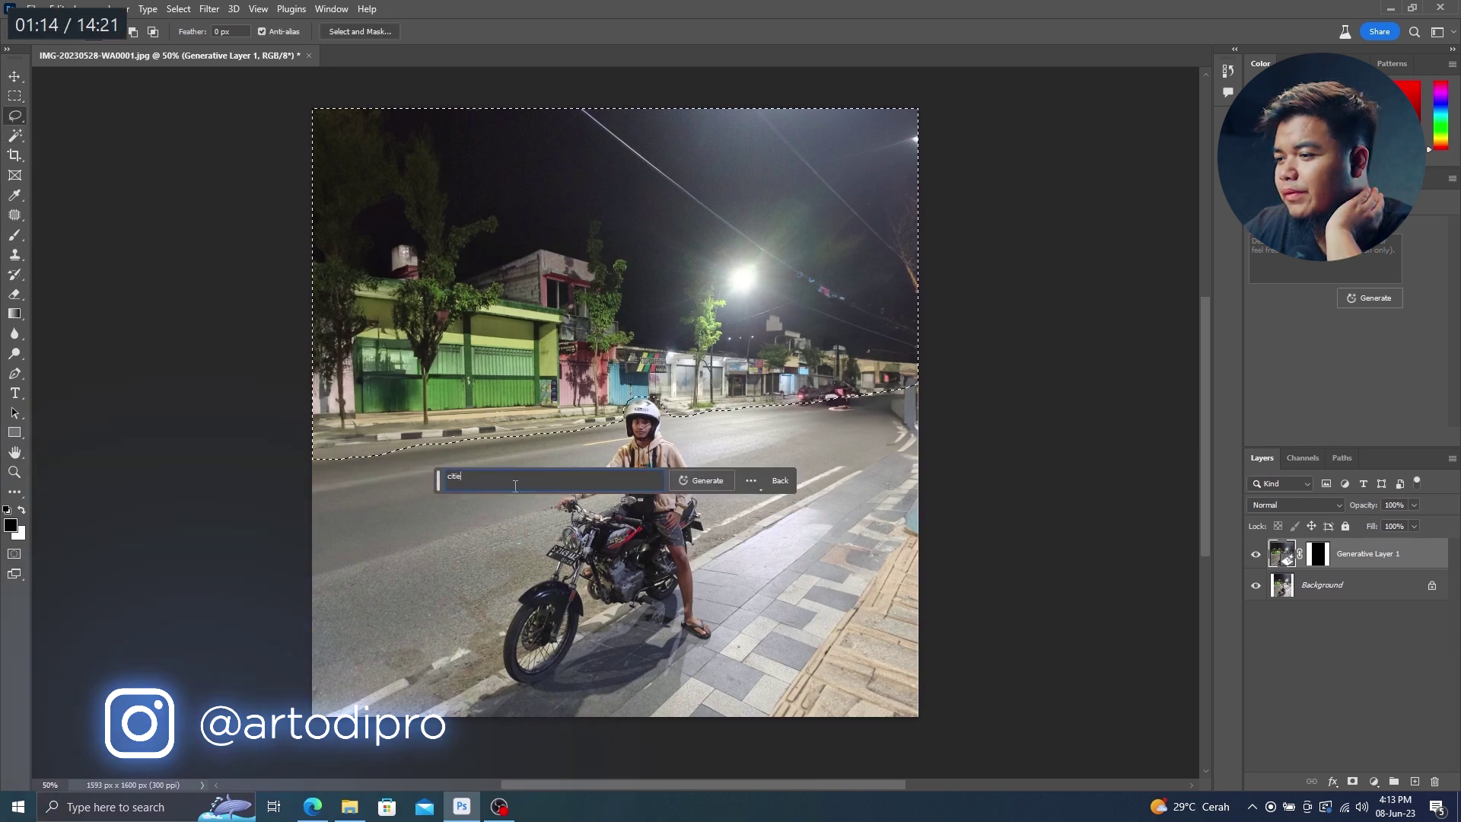
text(s at night)
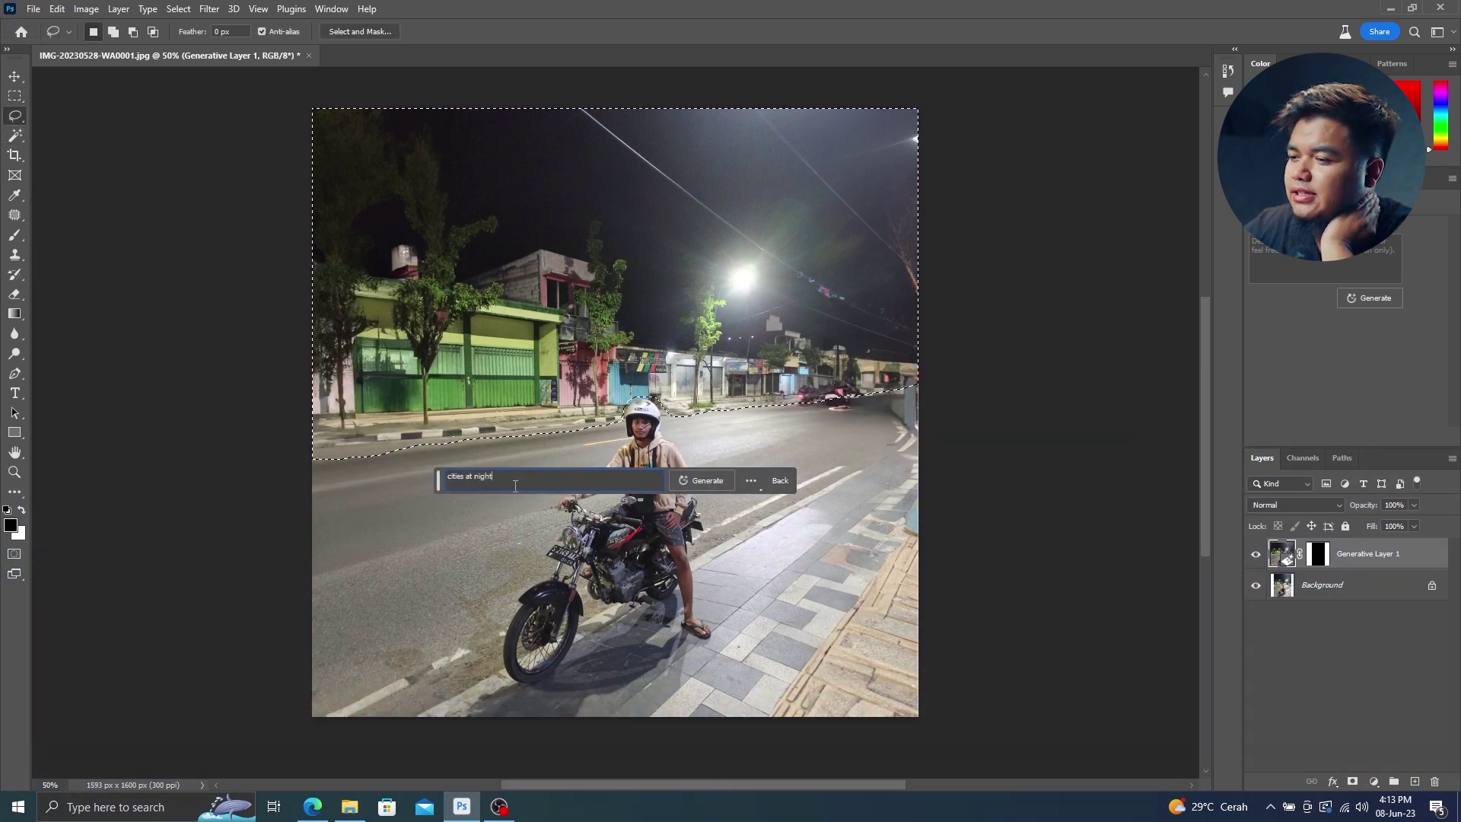
key(Return)
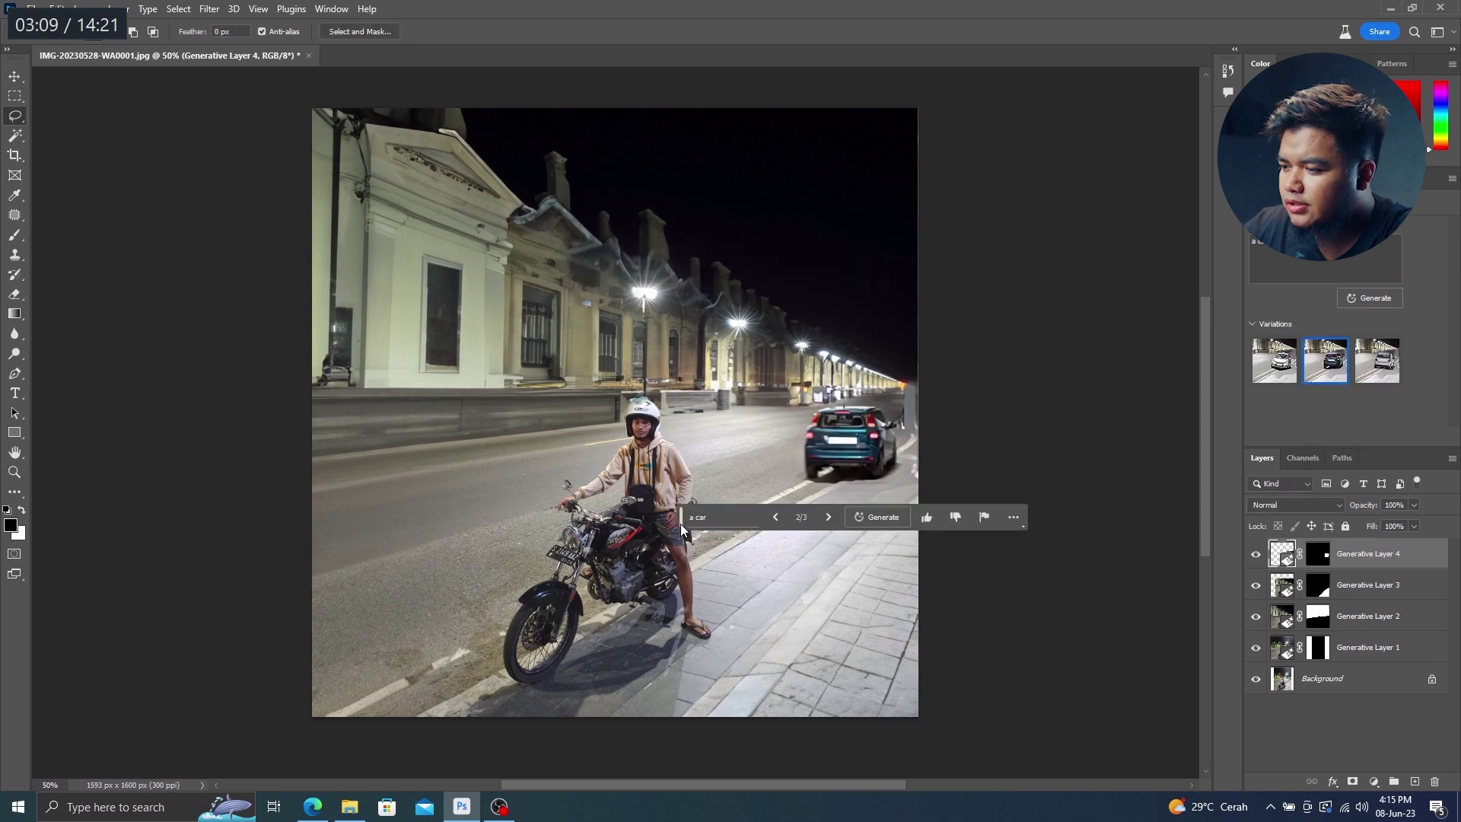
drag(728, 524, 491, 749)
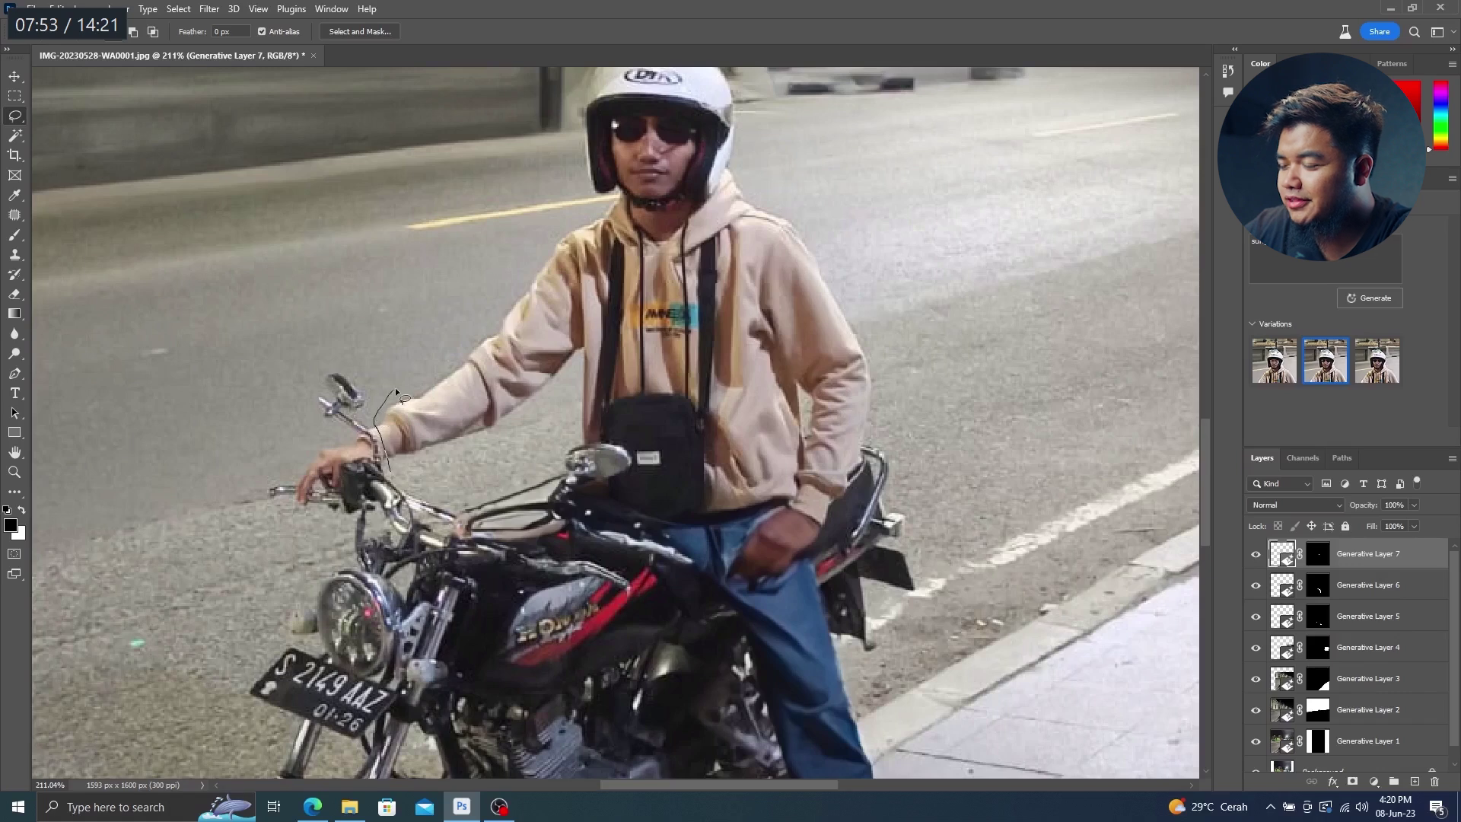
- Lasso the left roadside and Generative Fill it with 'cars', then start outlining another street area
drag(397, 394, 637, 519)
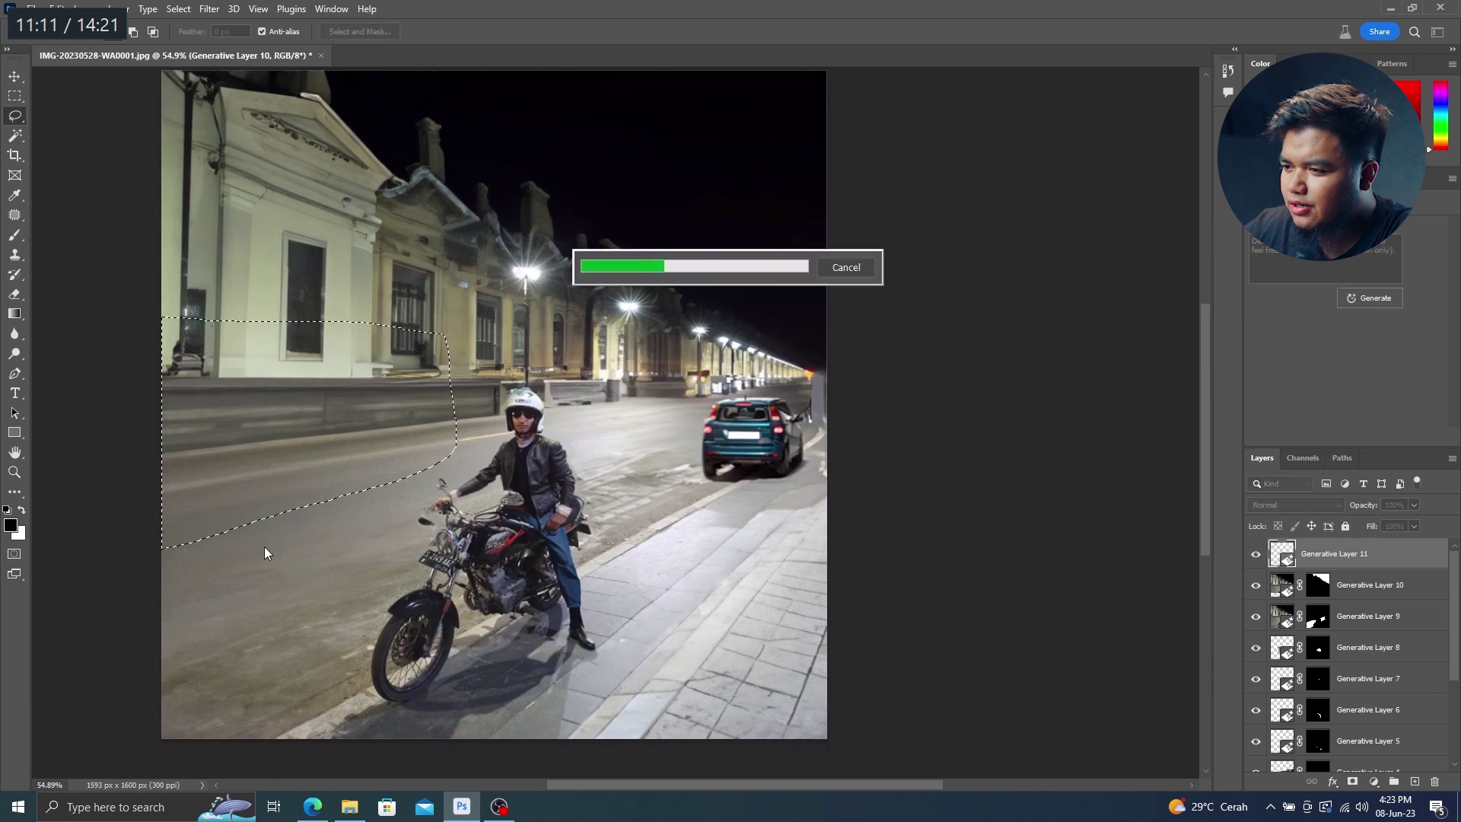
mouse_move(452, 394)
mouse_down()
mouse_move(425, 473)
mouse_move(311, 506)
mouse_up()
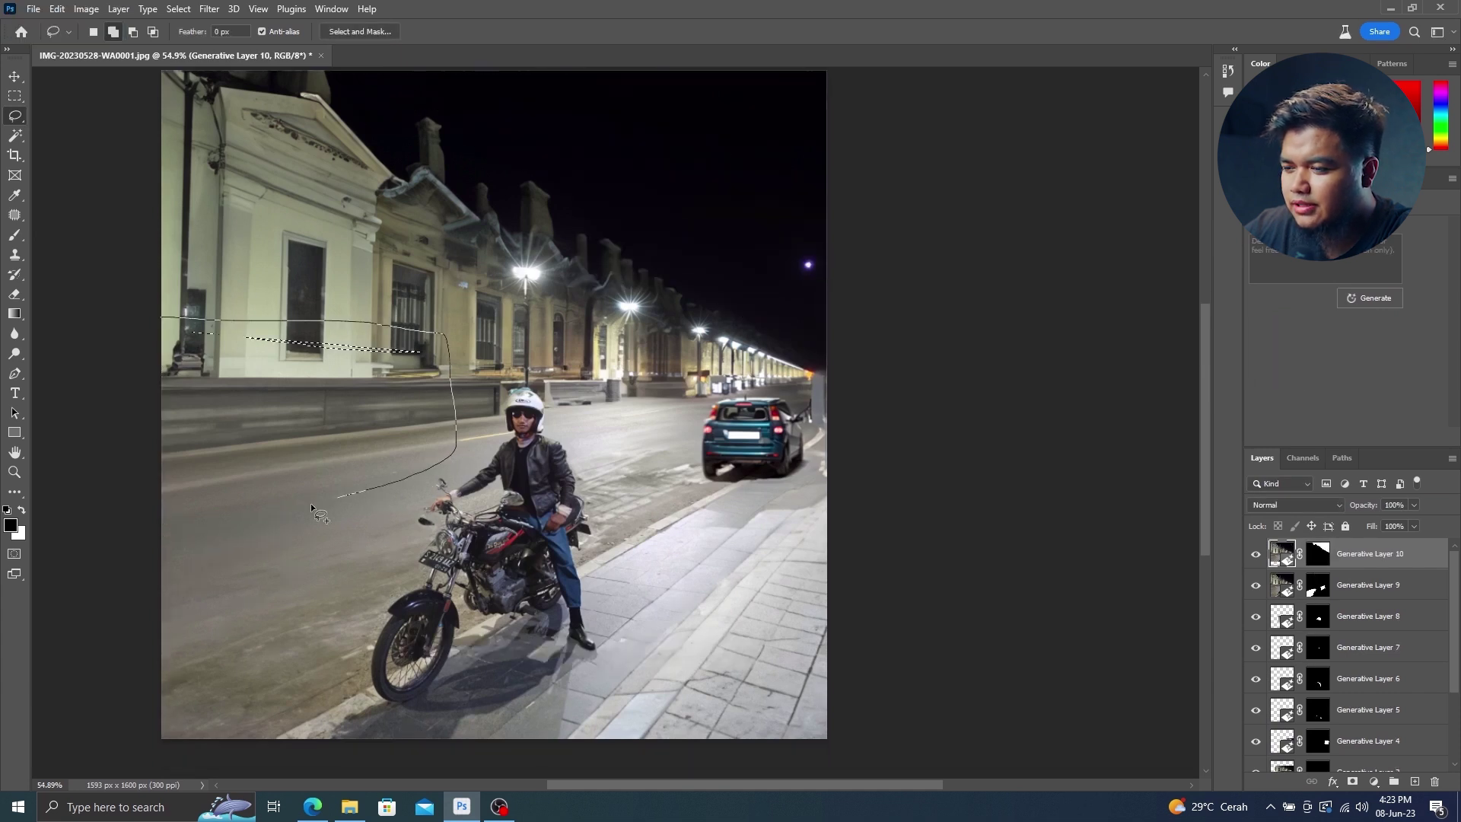
drag(108, 557, 102, 558)
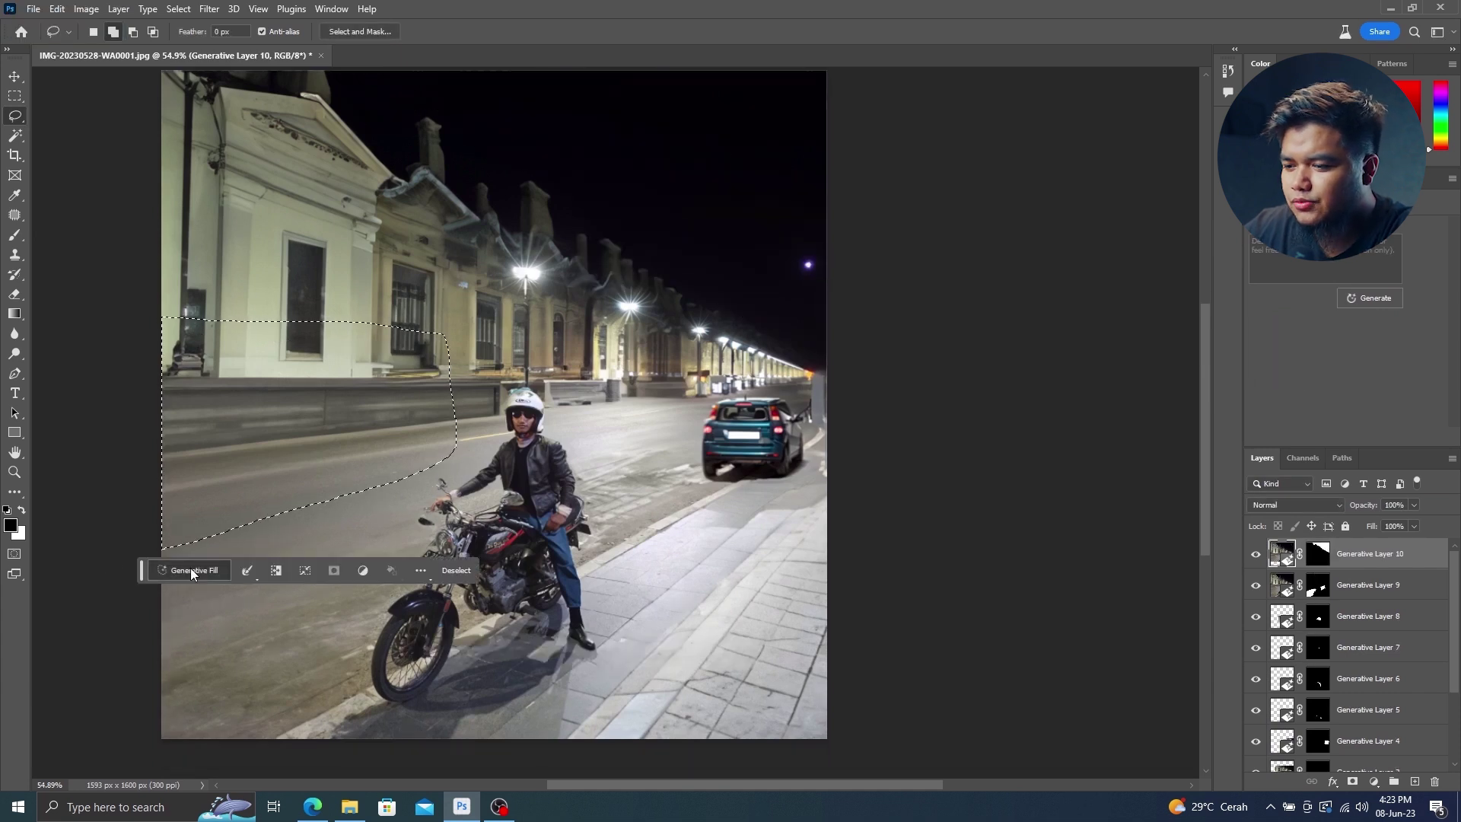
click(192, 569)
key(Return)
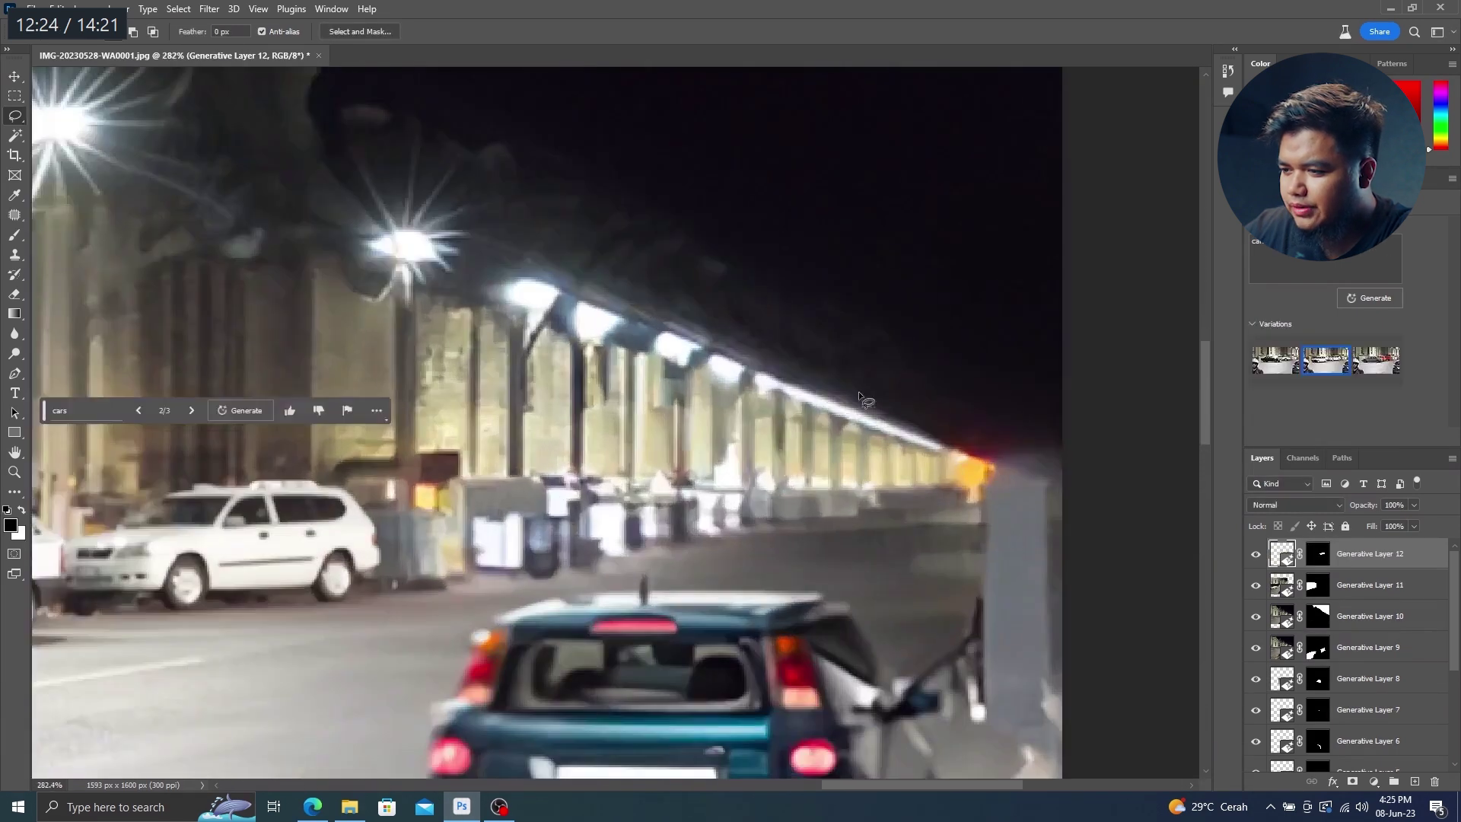
drag(980, 513, 984, 509)
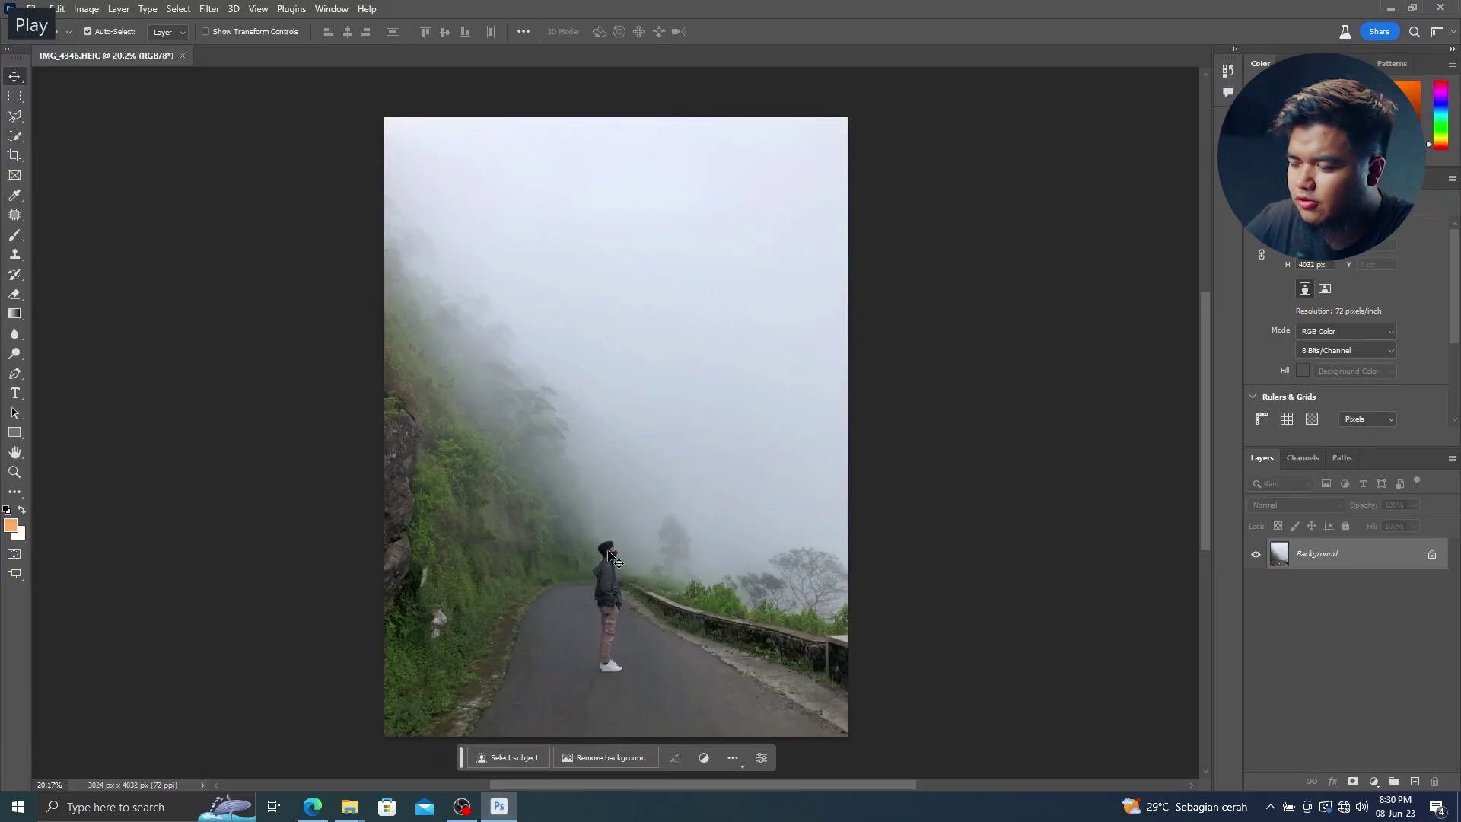
- Step through the generated results and compare the winter jacket variations
key(Right)
key(Right)
key(Right)
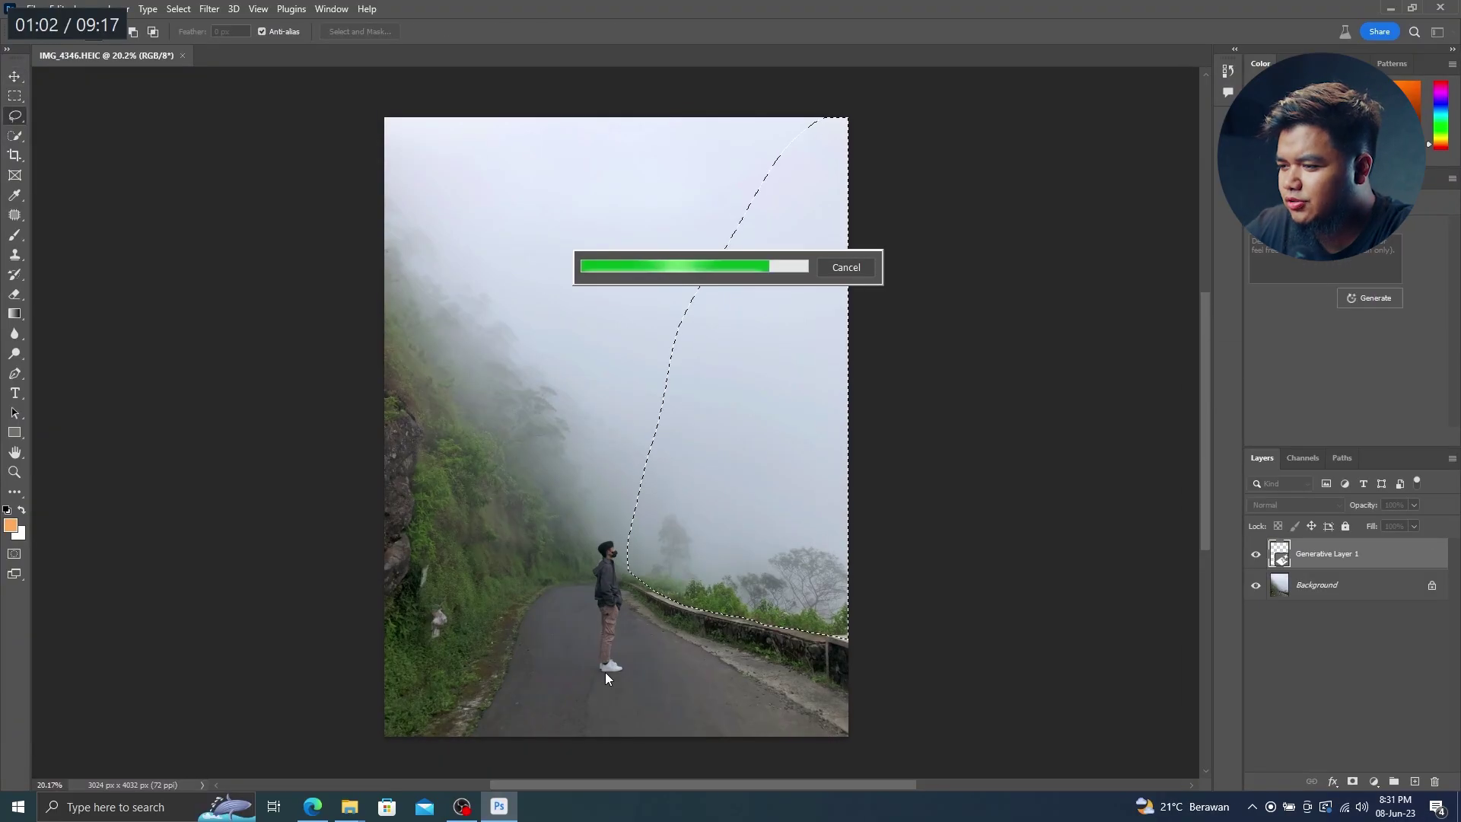
key(Right)
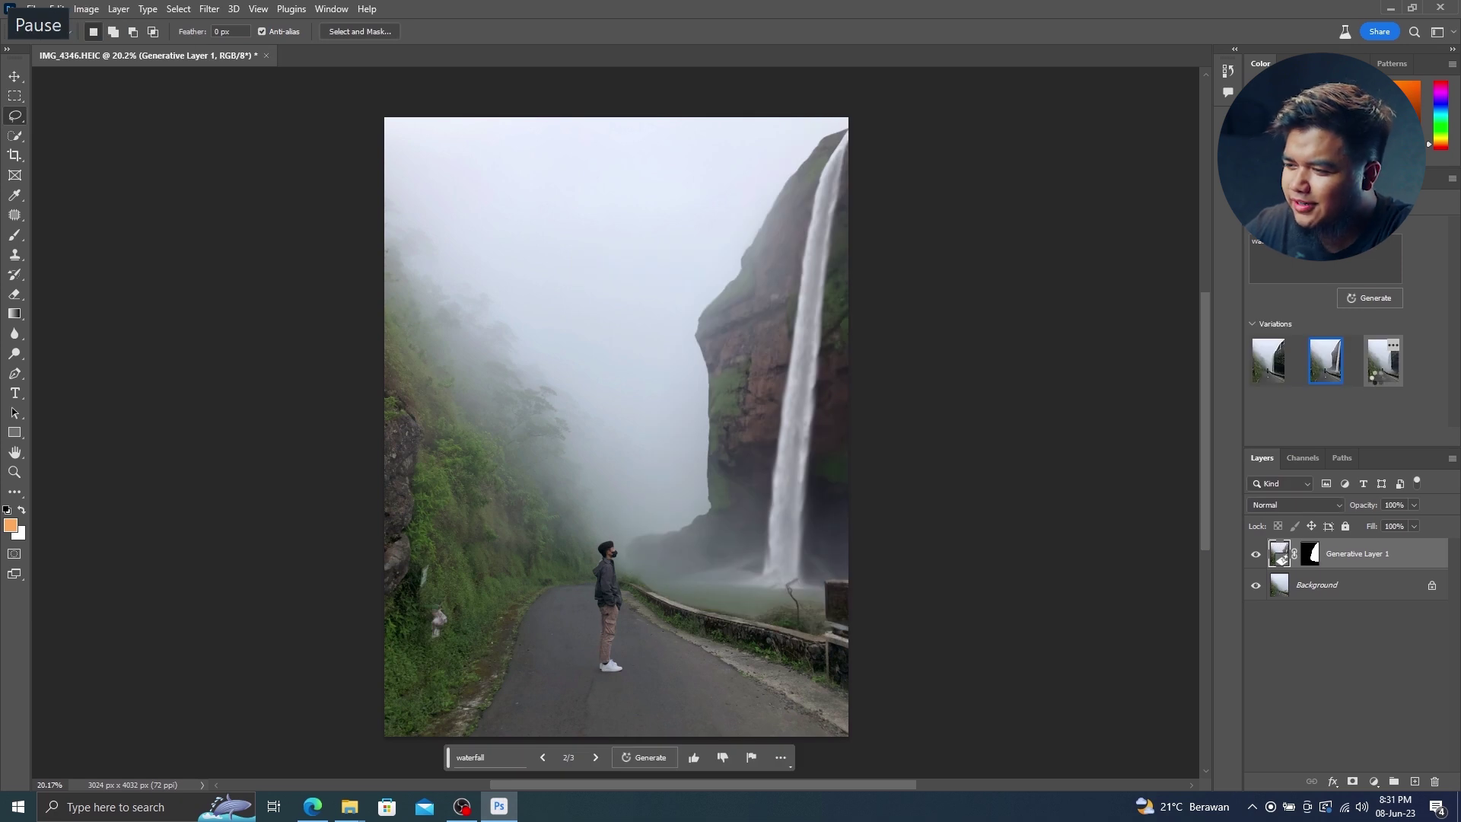
key(Right)
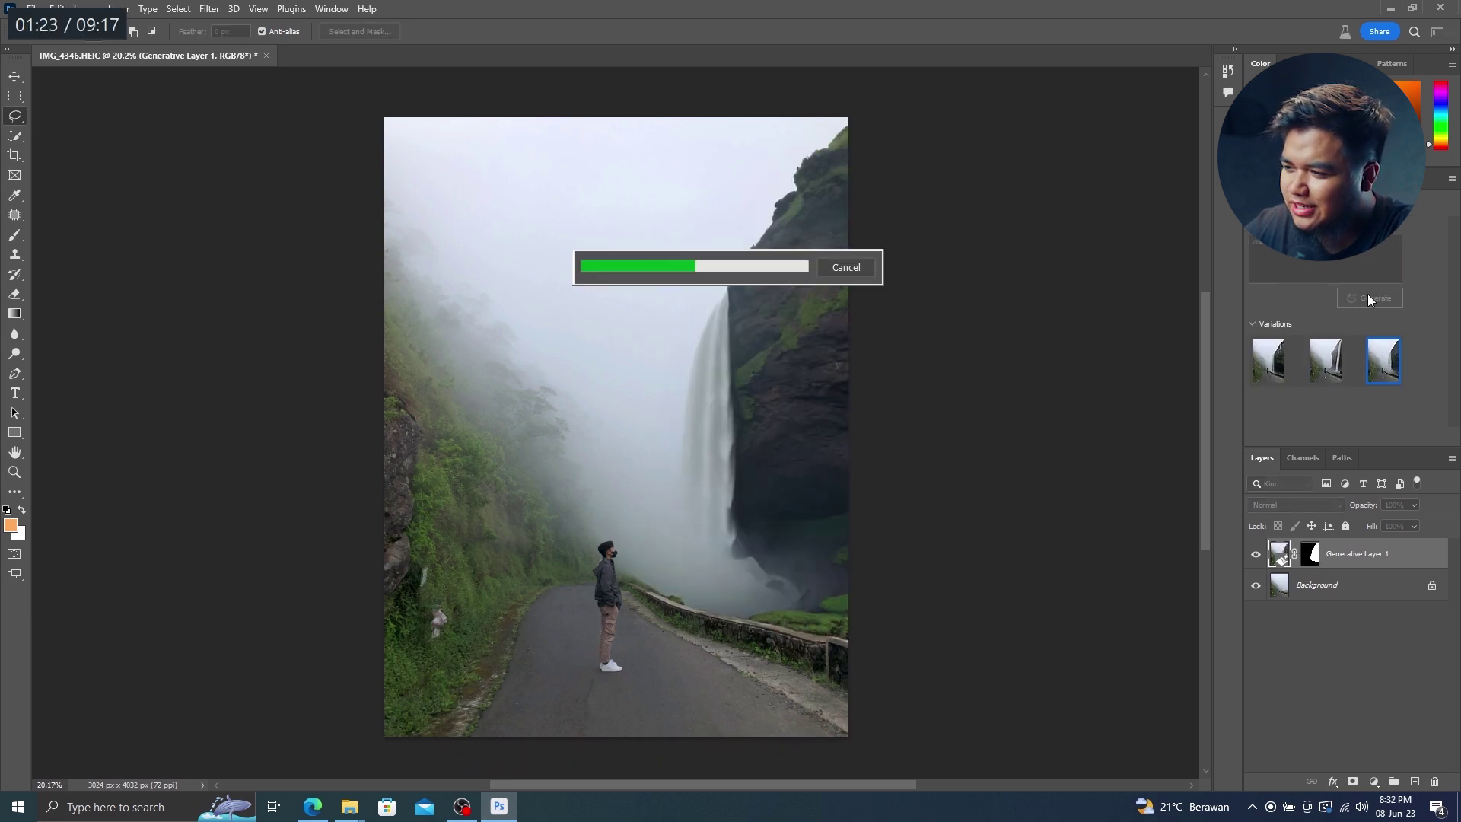
key(Right)
key(Right)
key(Right)
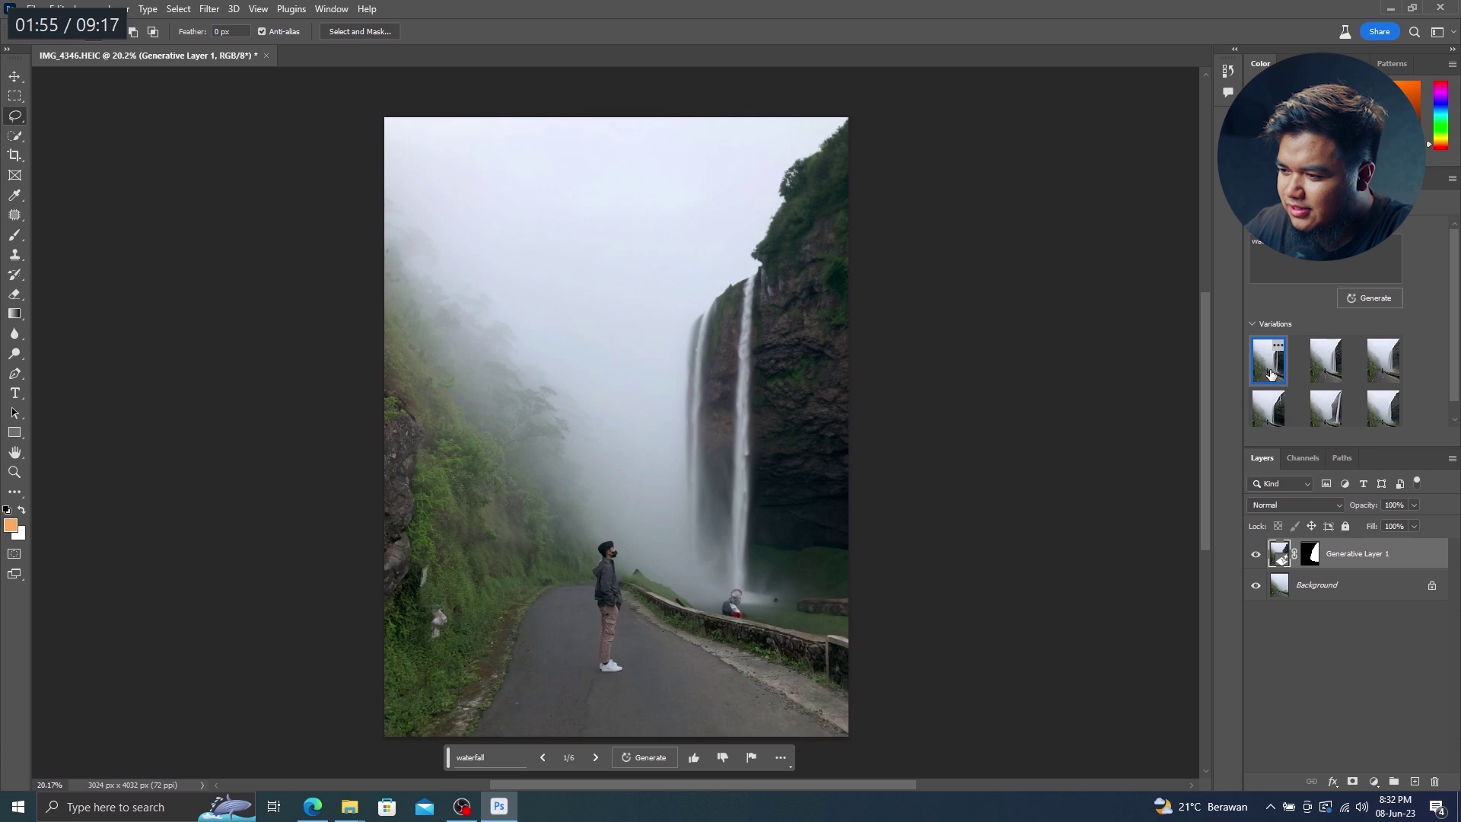
key(Right)
key(Right)
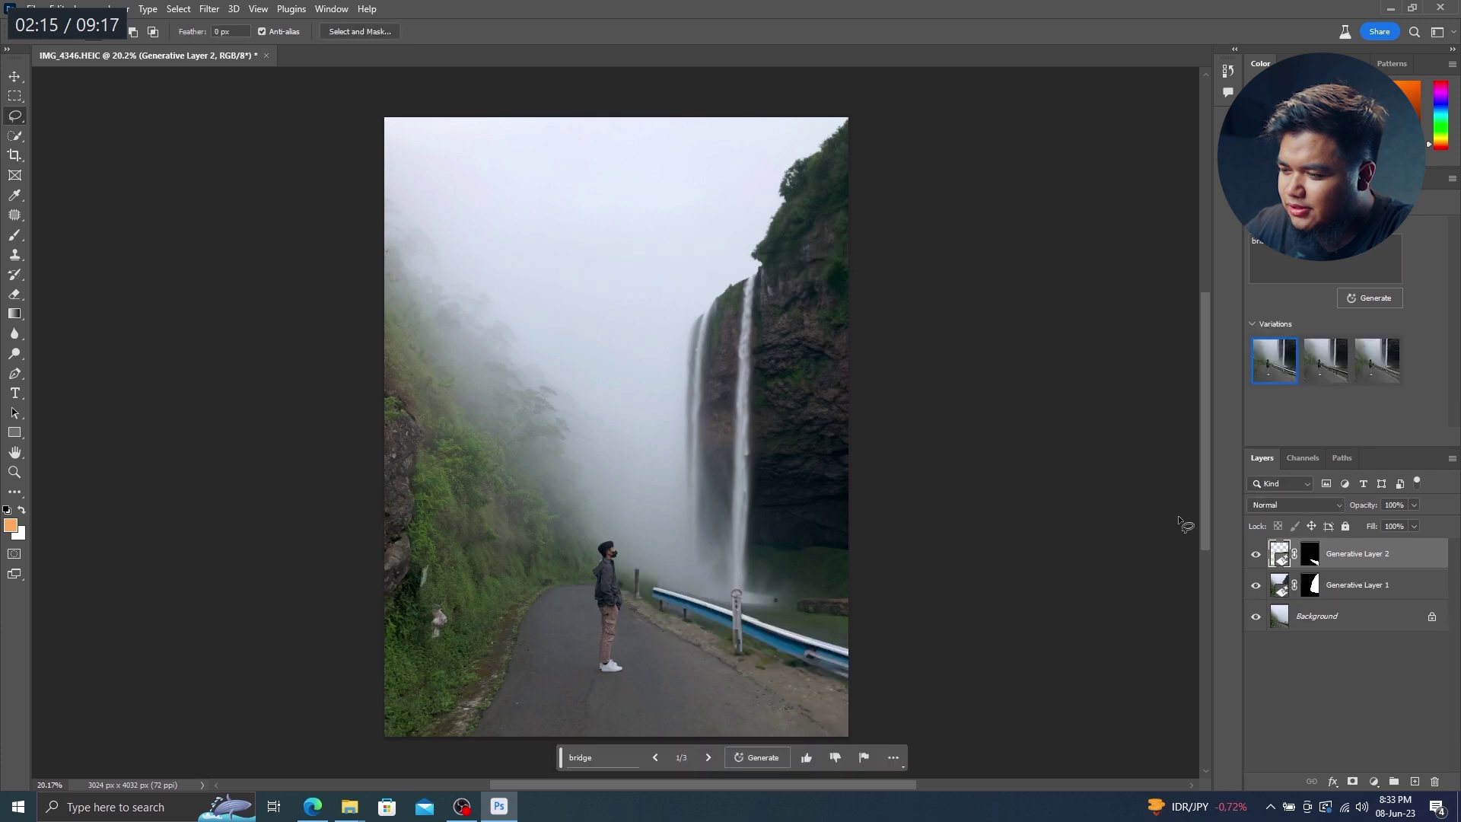
key(Right)
key(Right)
key(Right)
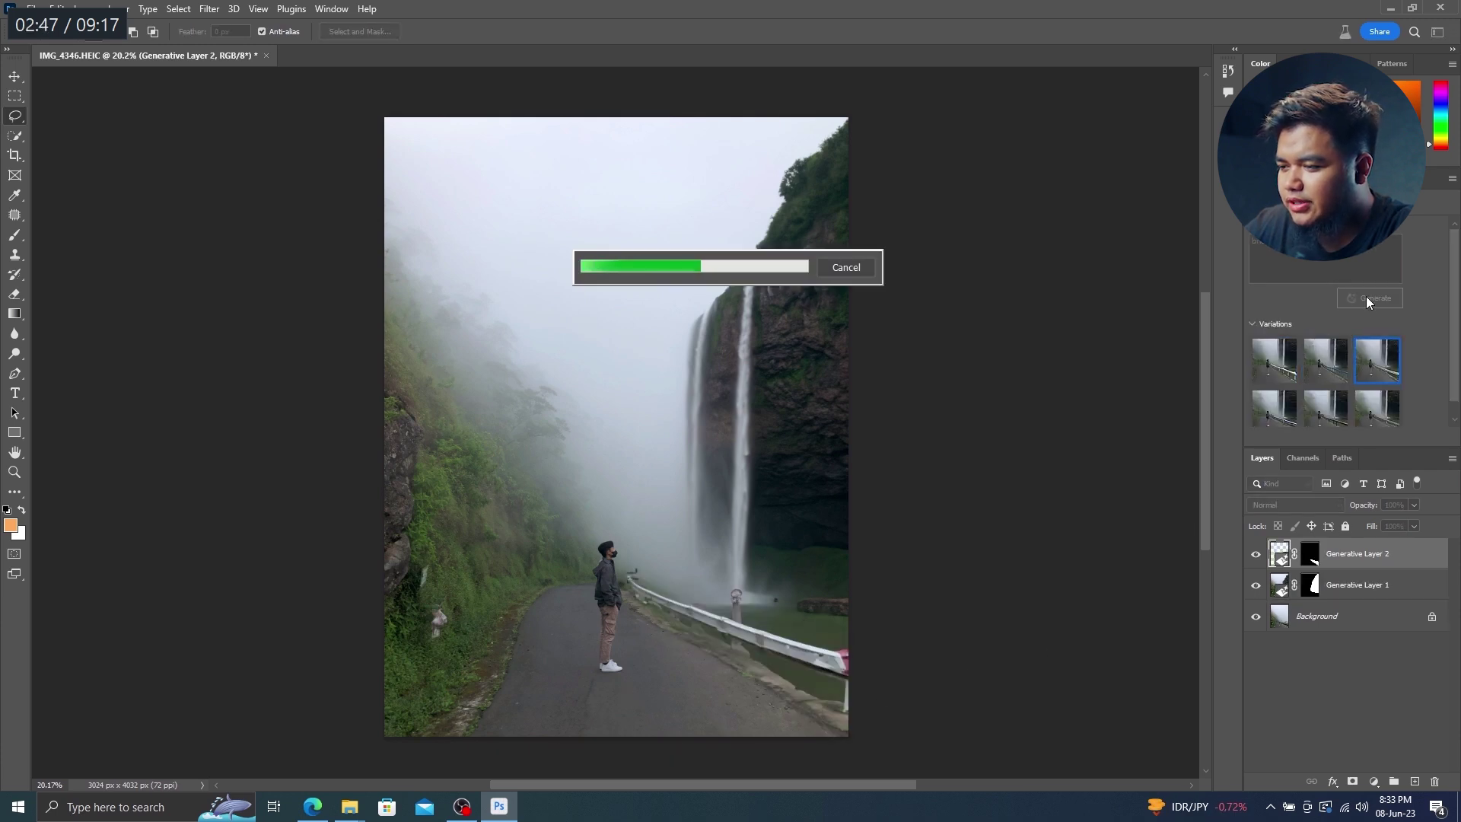
key(Right)
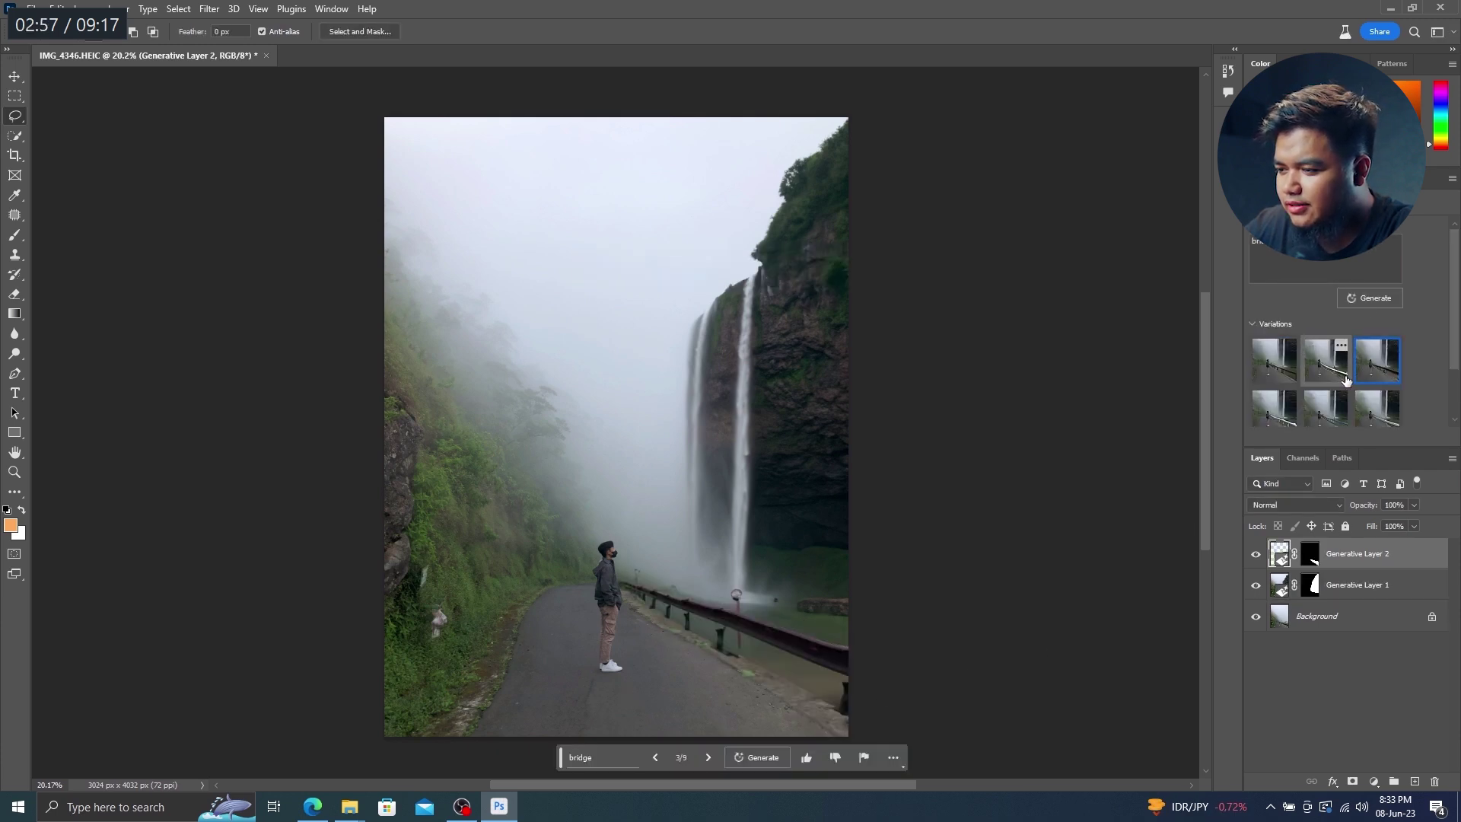
key(Right)
key(Right)
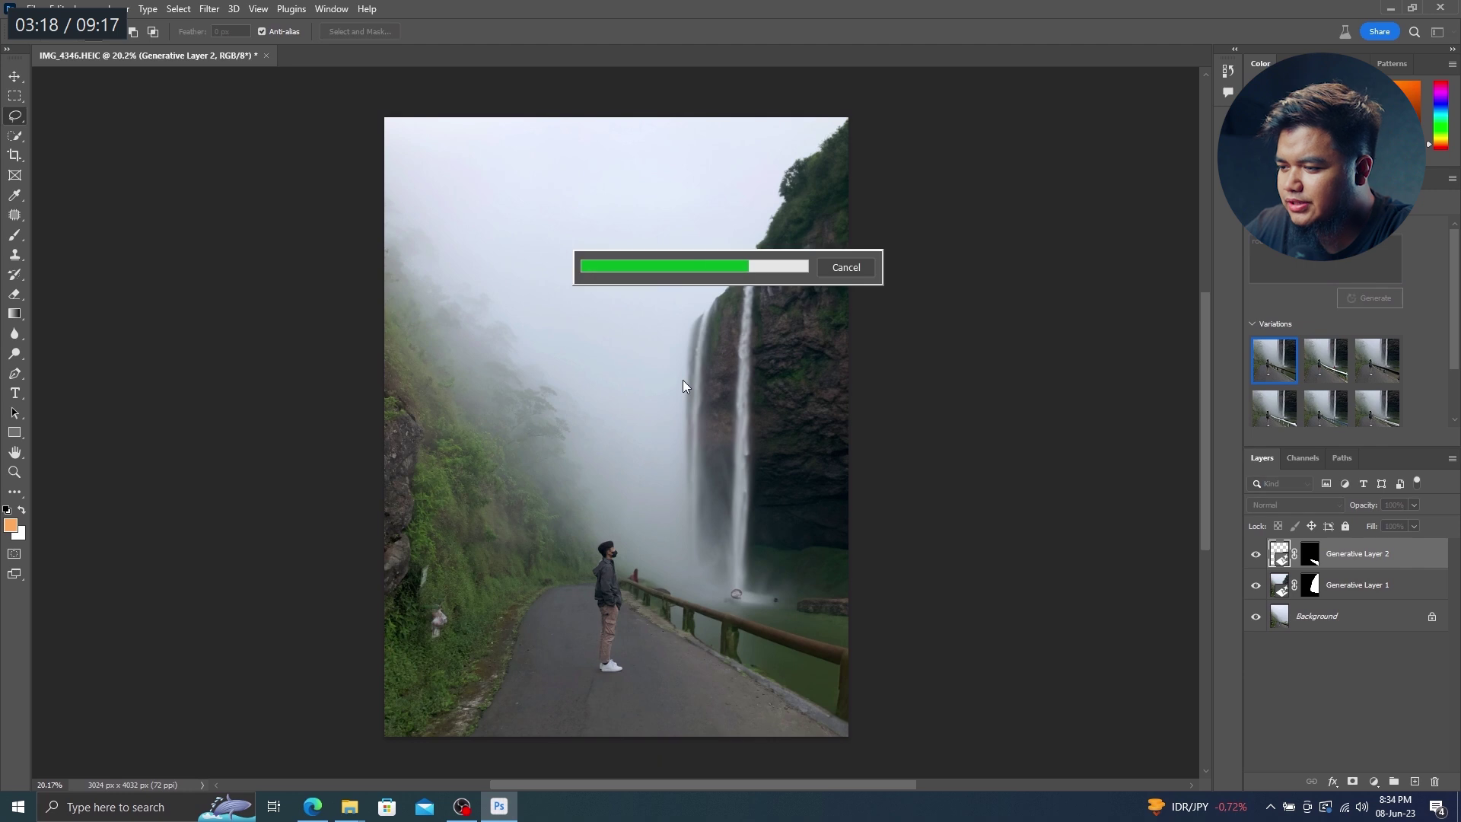
key(Right)
key(Right)
key(Right)
key(Right)
key(space)
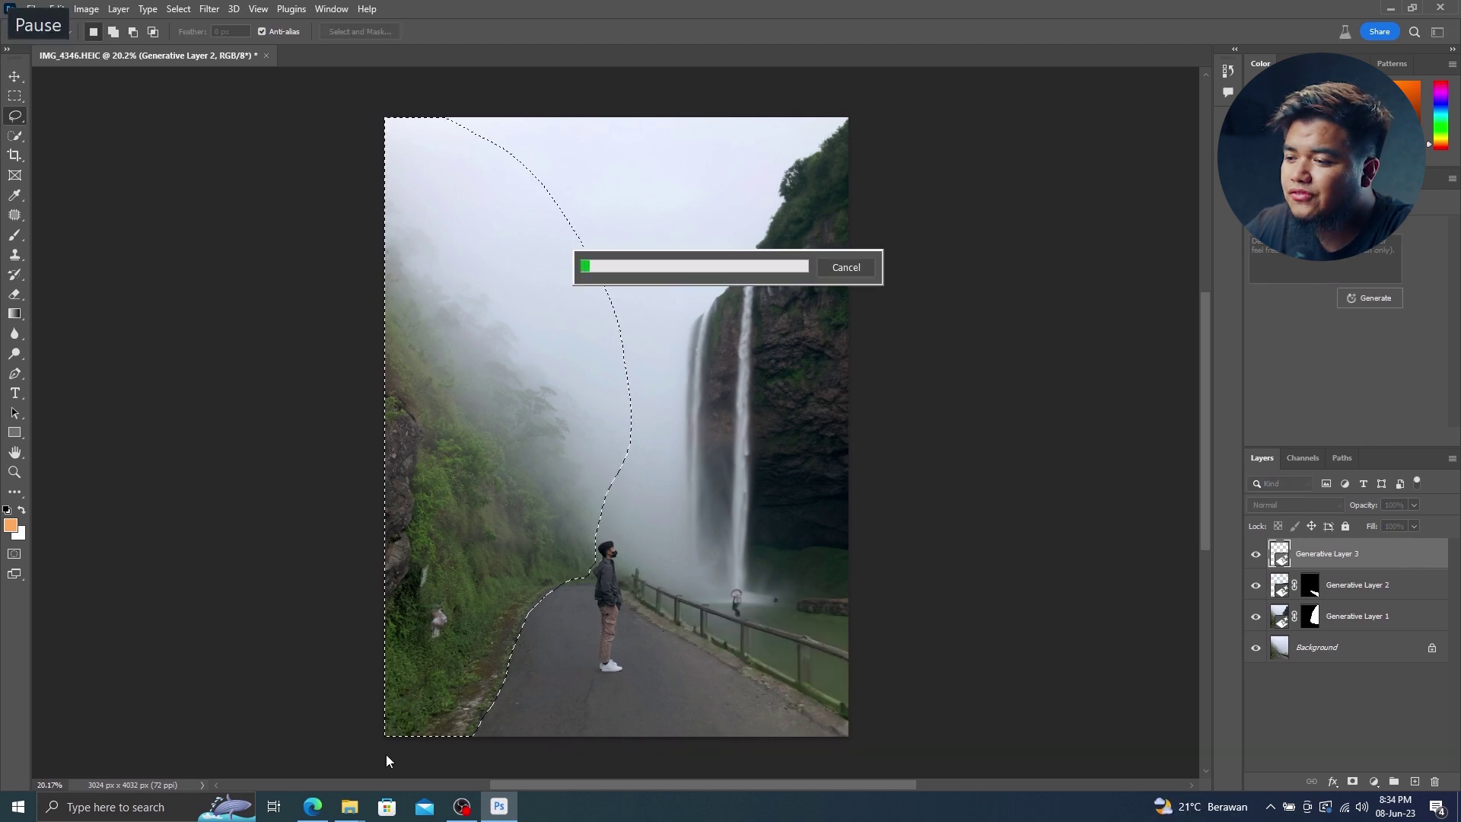
key(space)
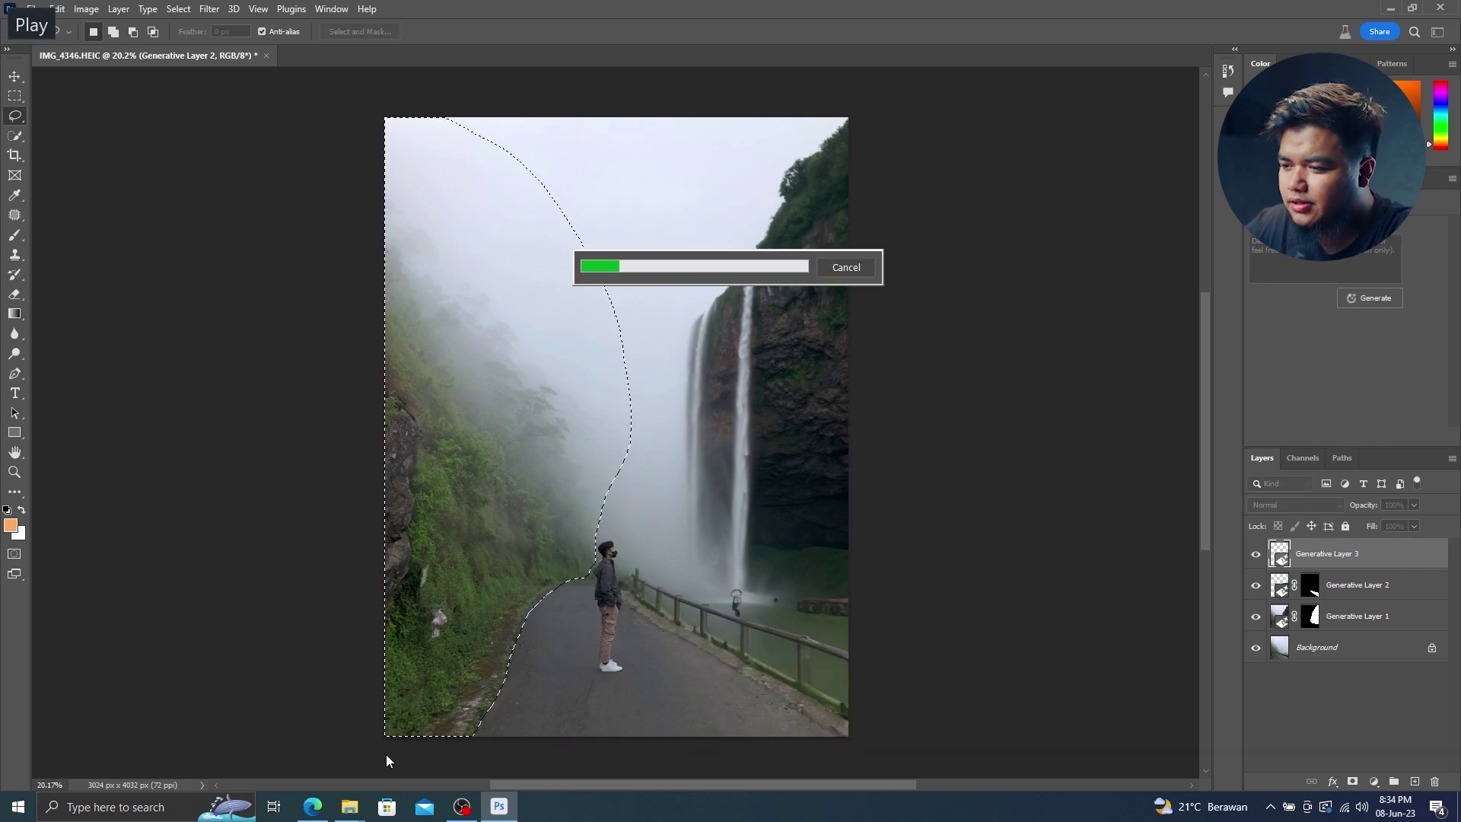
key(Right)
key(Right)
key(Right)
key(Right)
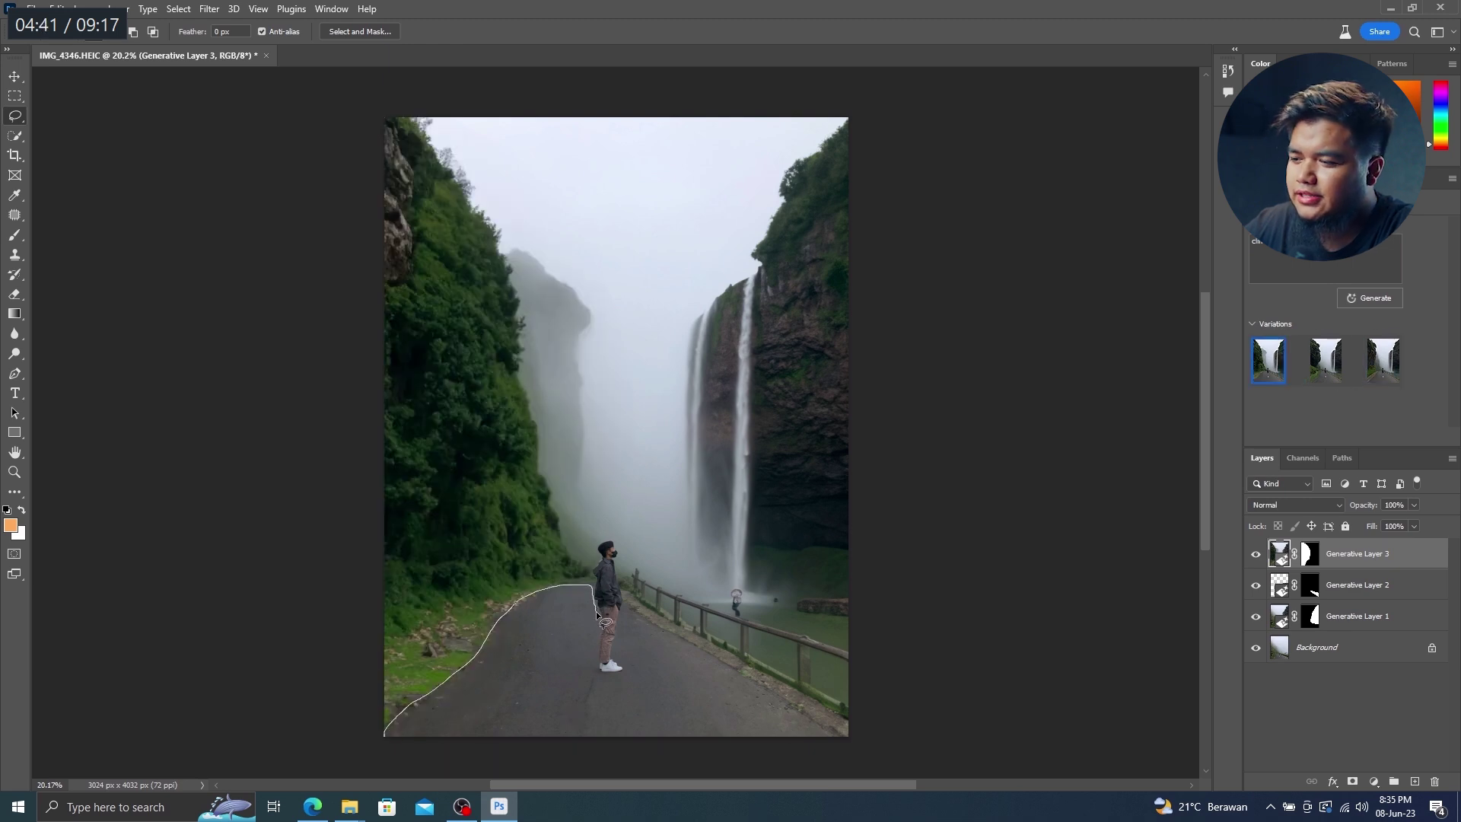
key(Right)
key(Right)
key(Right)
key(Right)
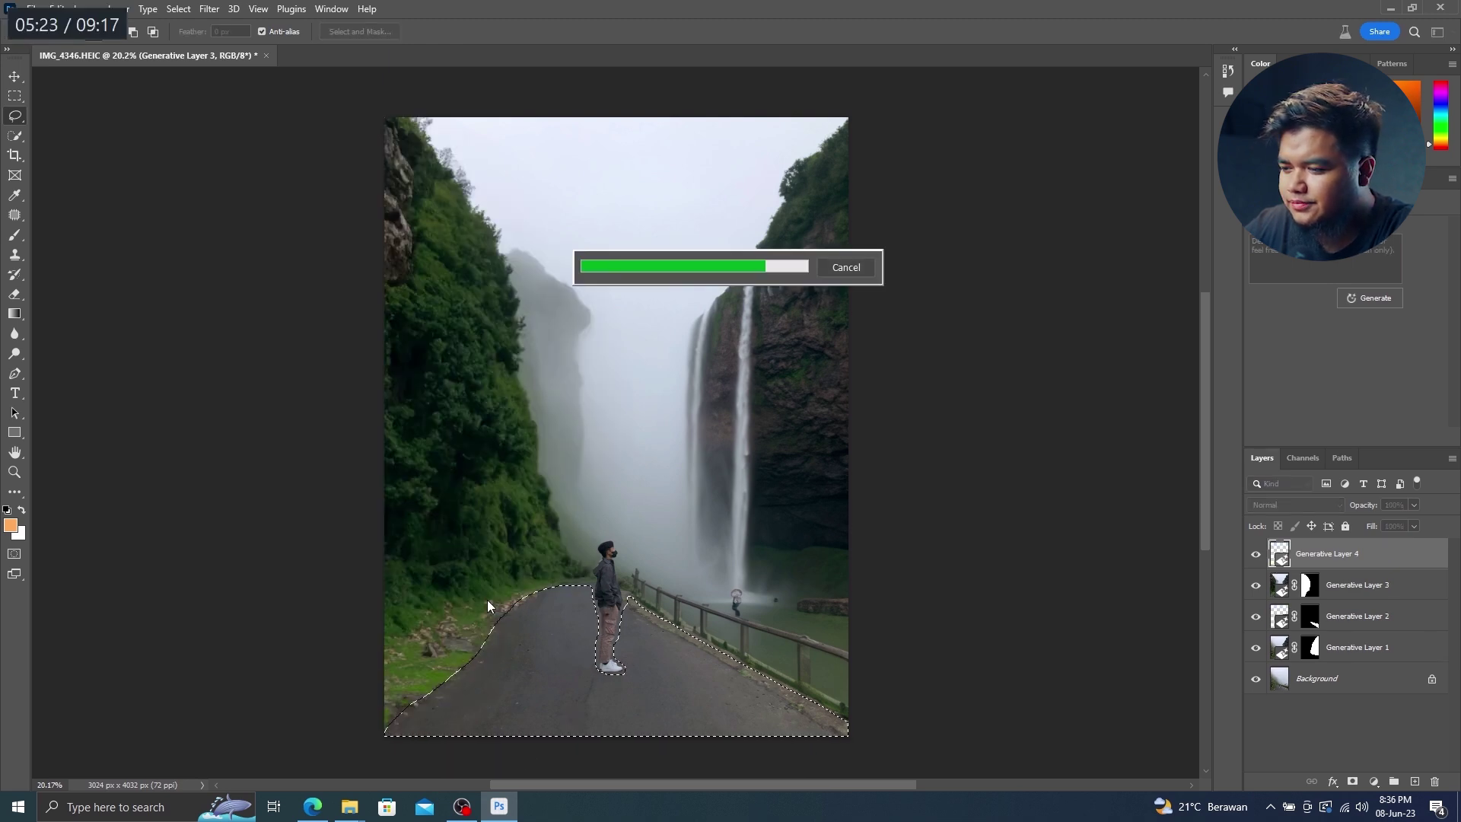
key(Right)
key(Right)
key(Right)
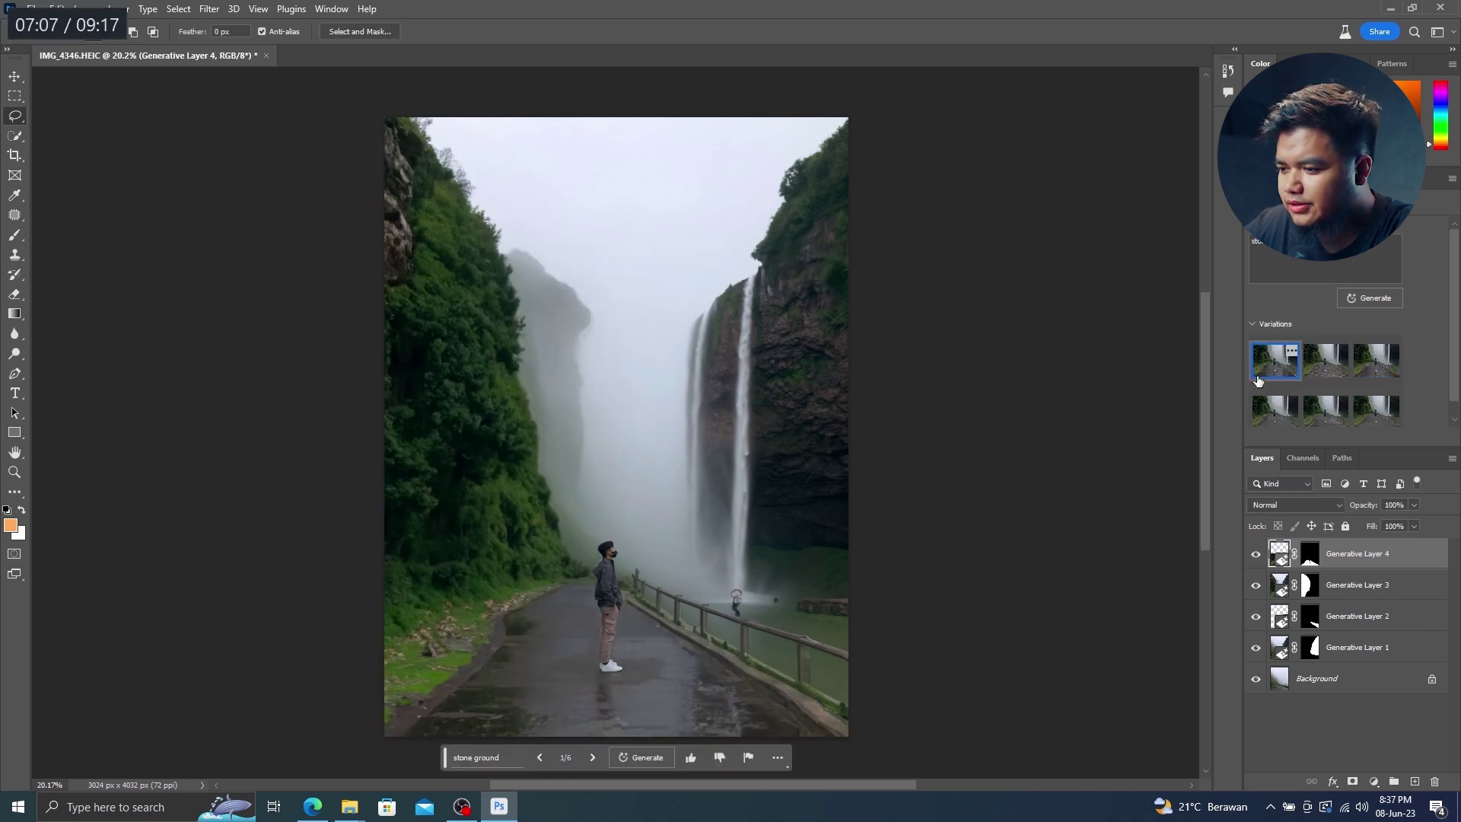
key(Right)
key(Right)
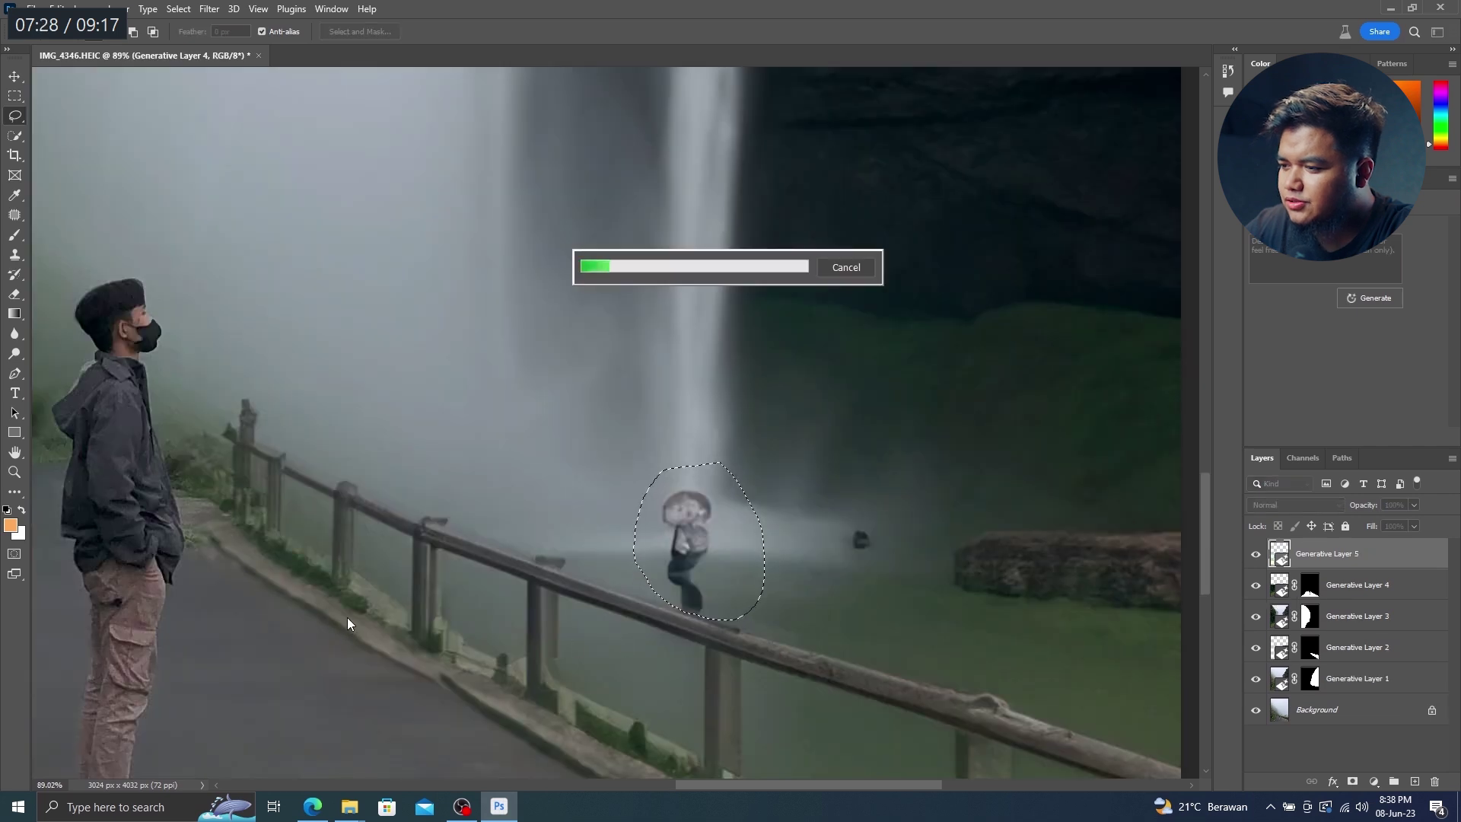
key(Right)
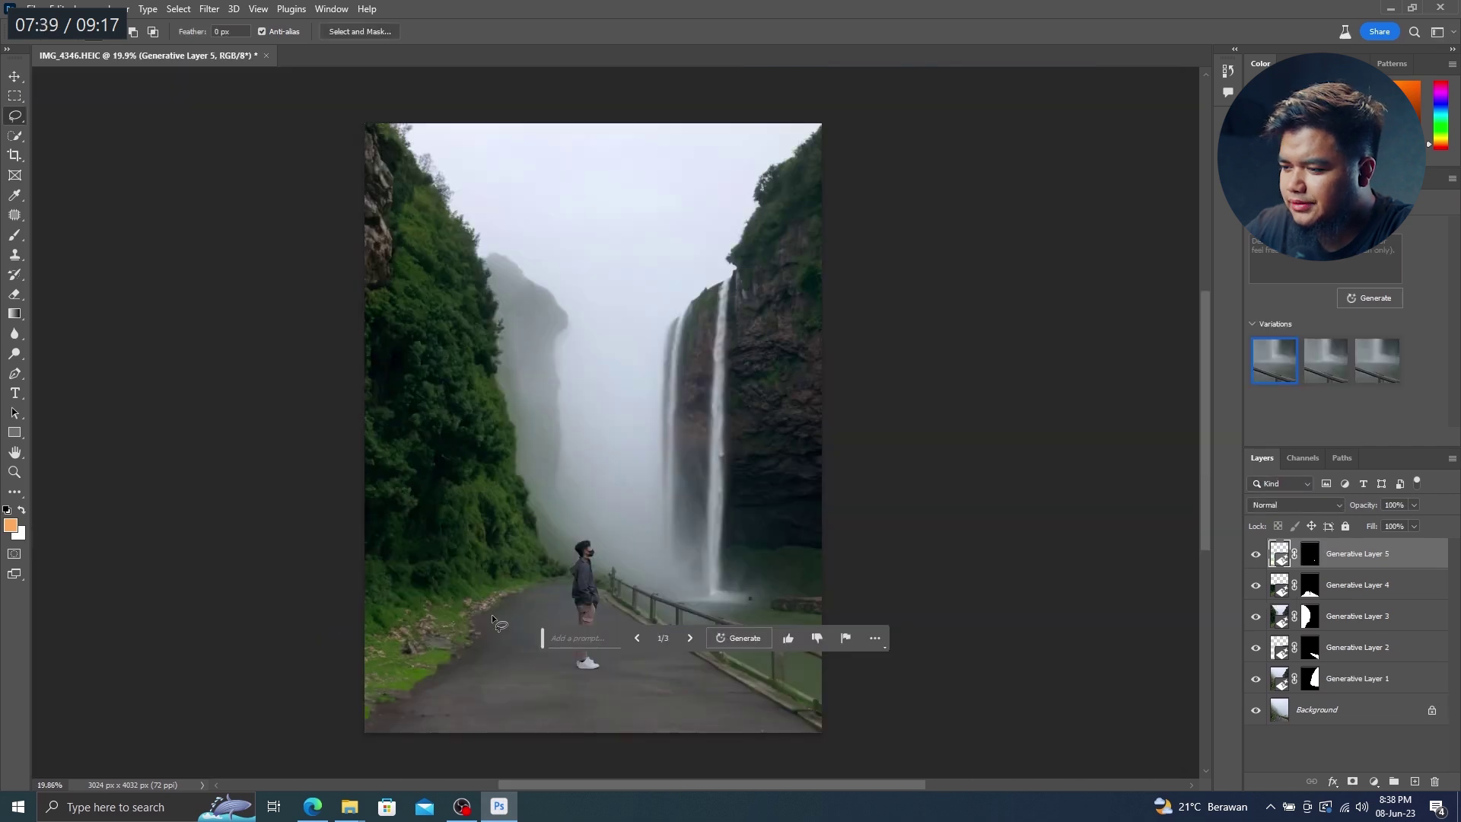
key(Right)
key(Right)
key(Right)
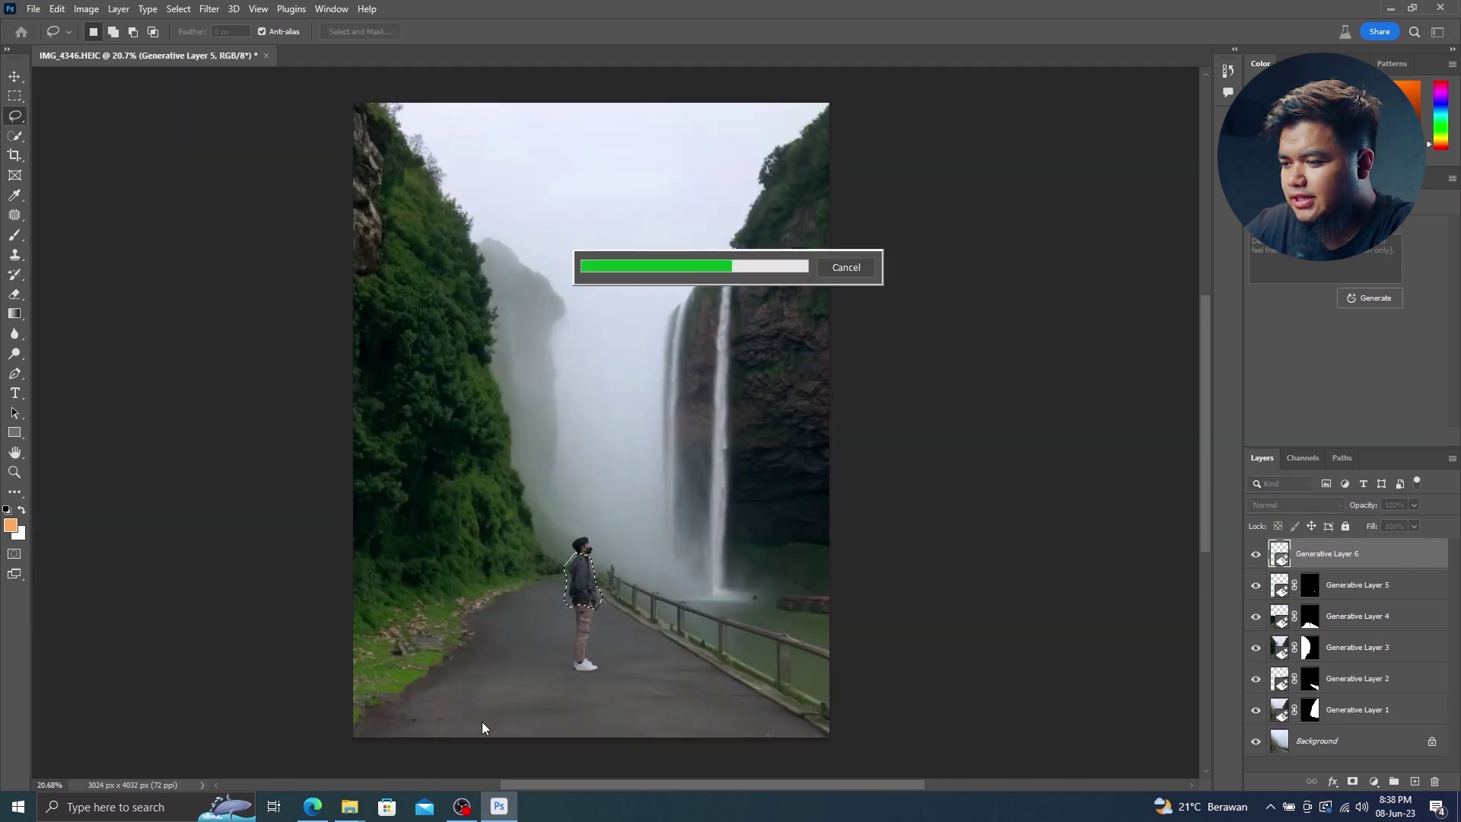
key(Right)
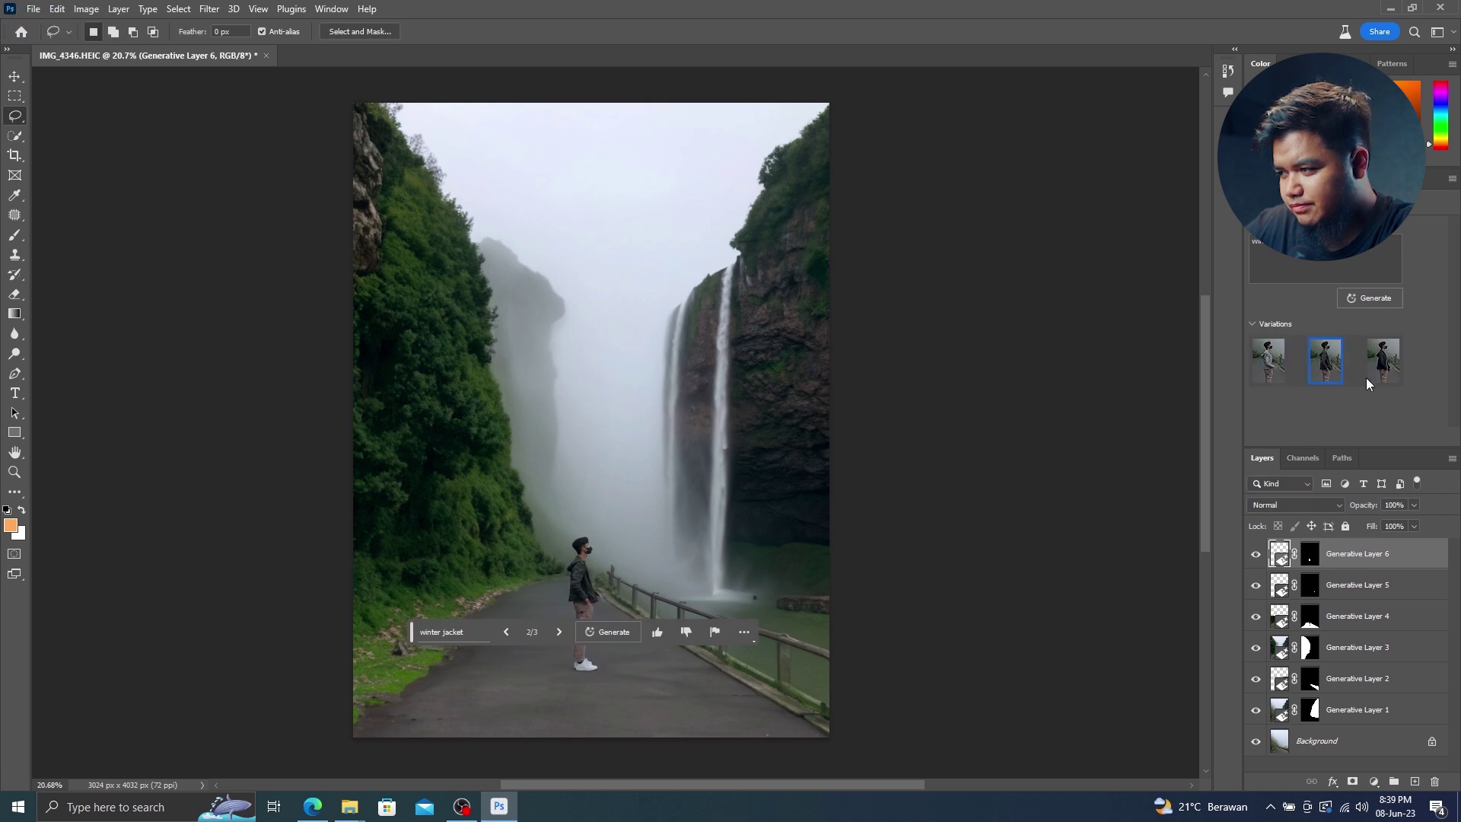
click(1369, 375)
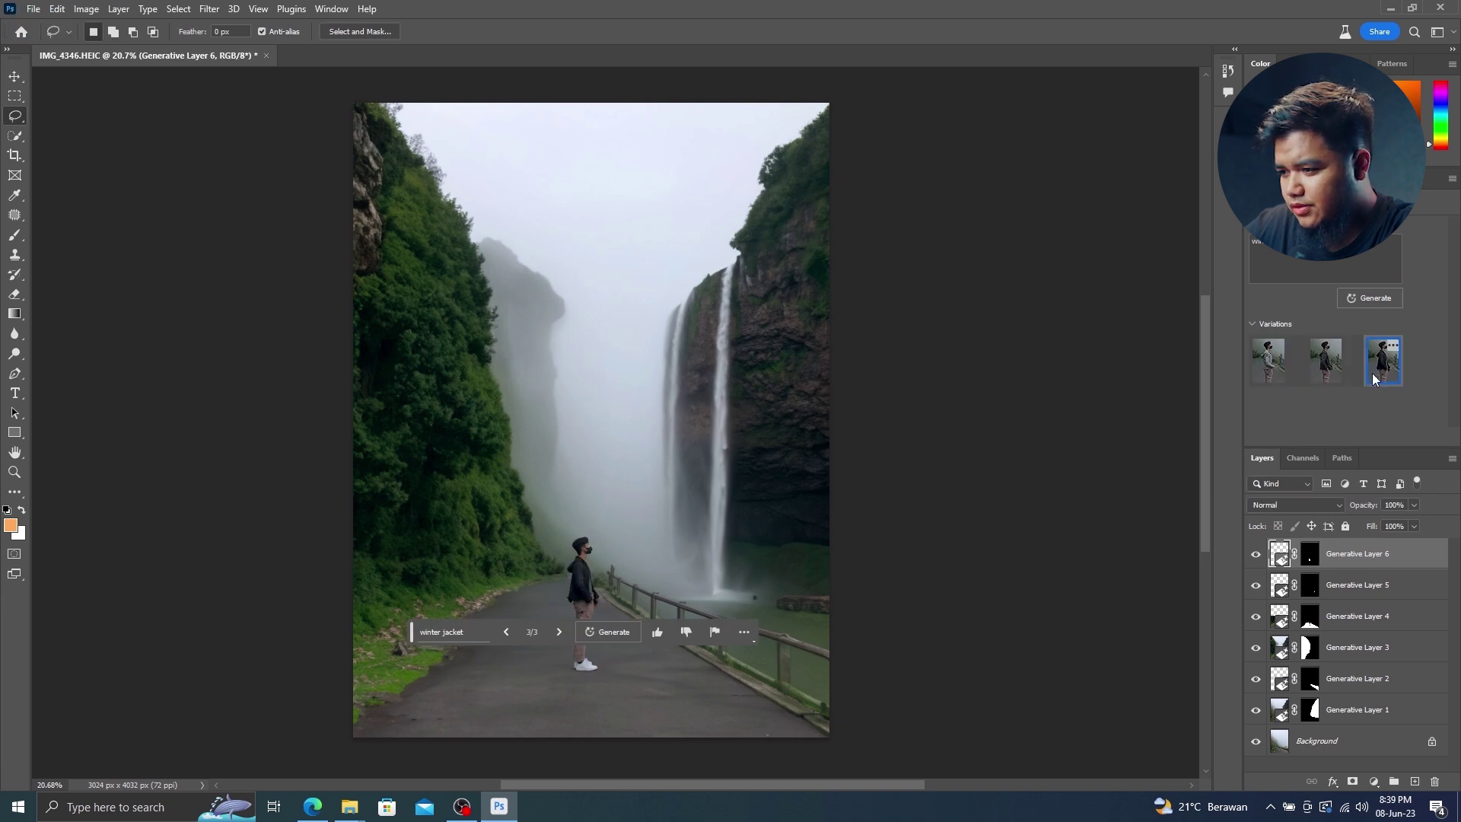
click(1327, 372)
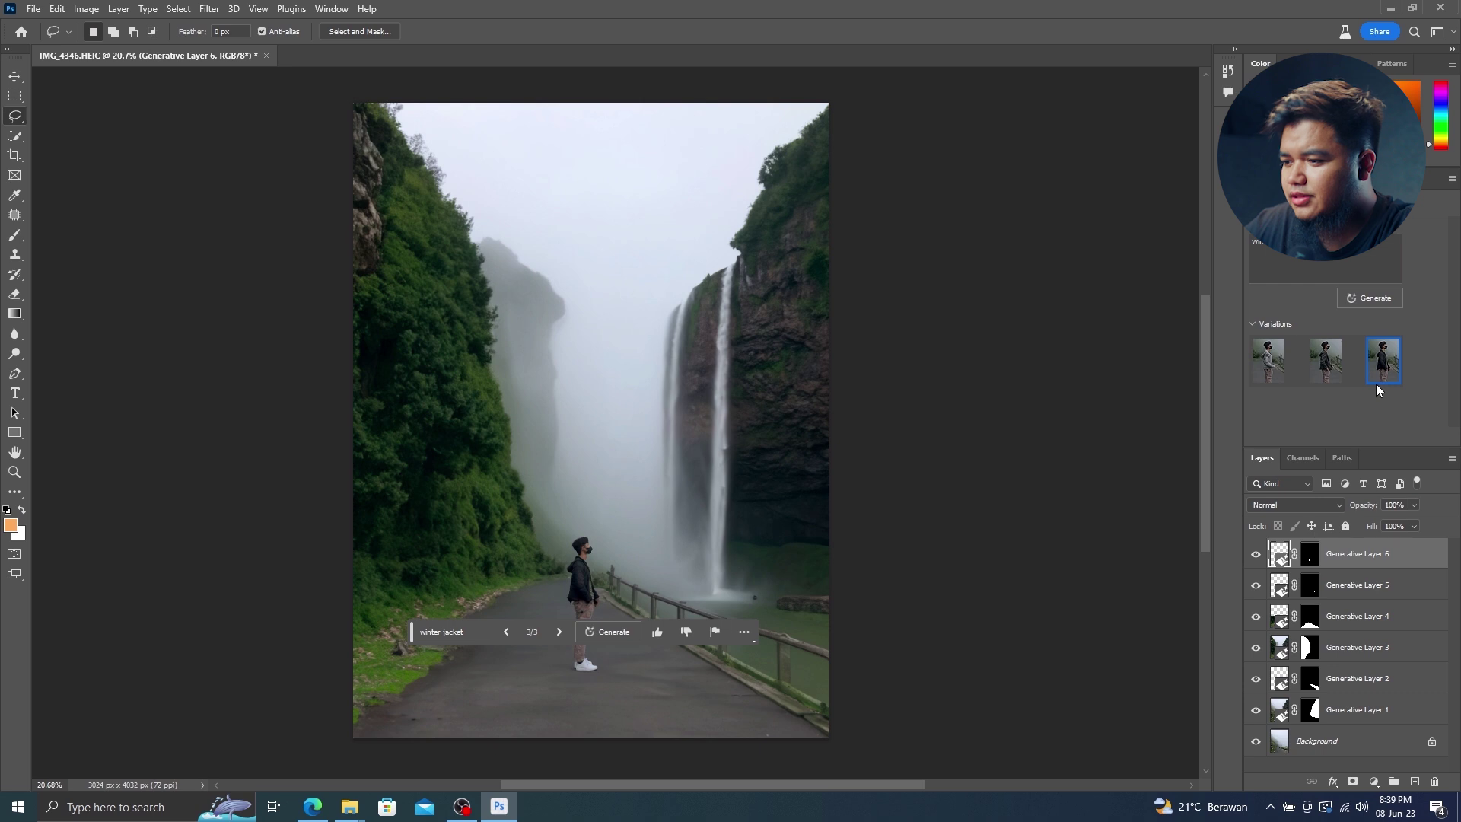
- Hide all layers, then reveal the waterfall cliff, railing and winter jacket over the original
click(1252, 732)
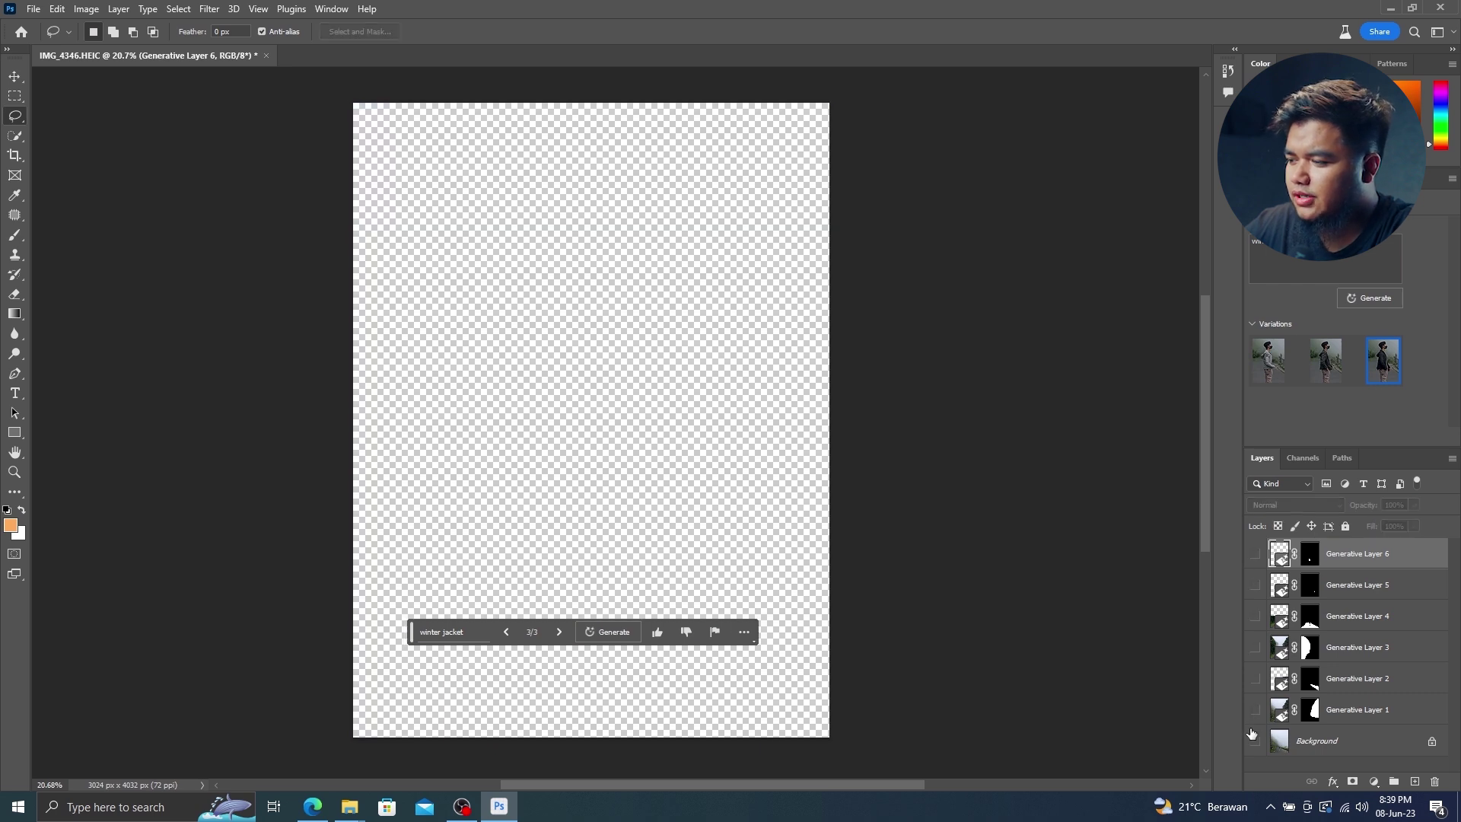
click(1253, 741)
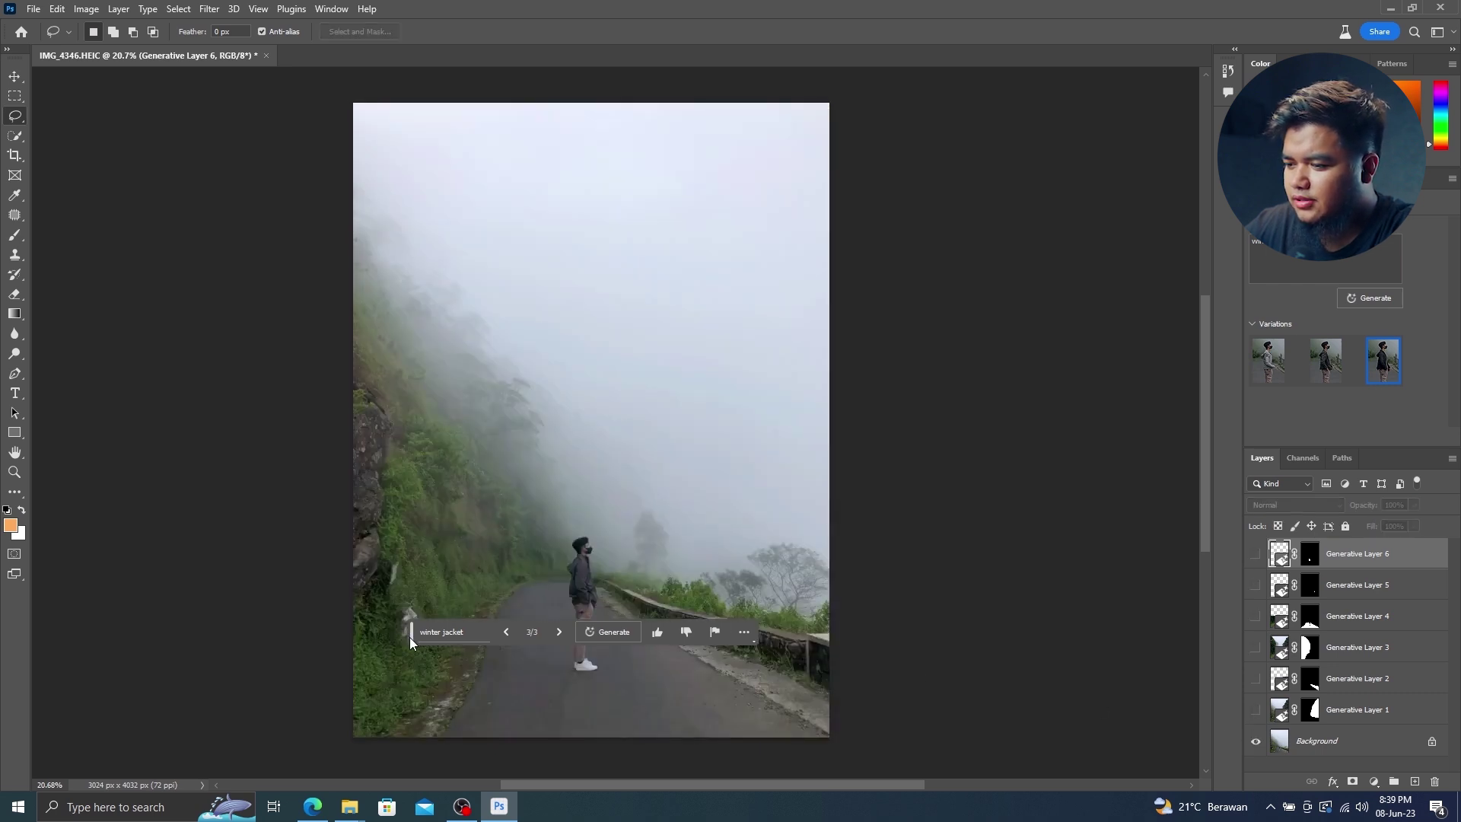
drag(409, 636, 403, 759)
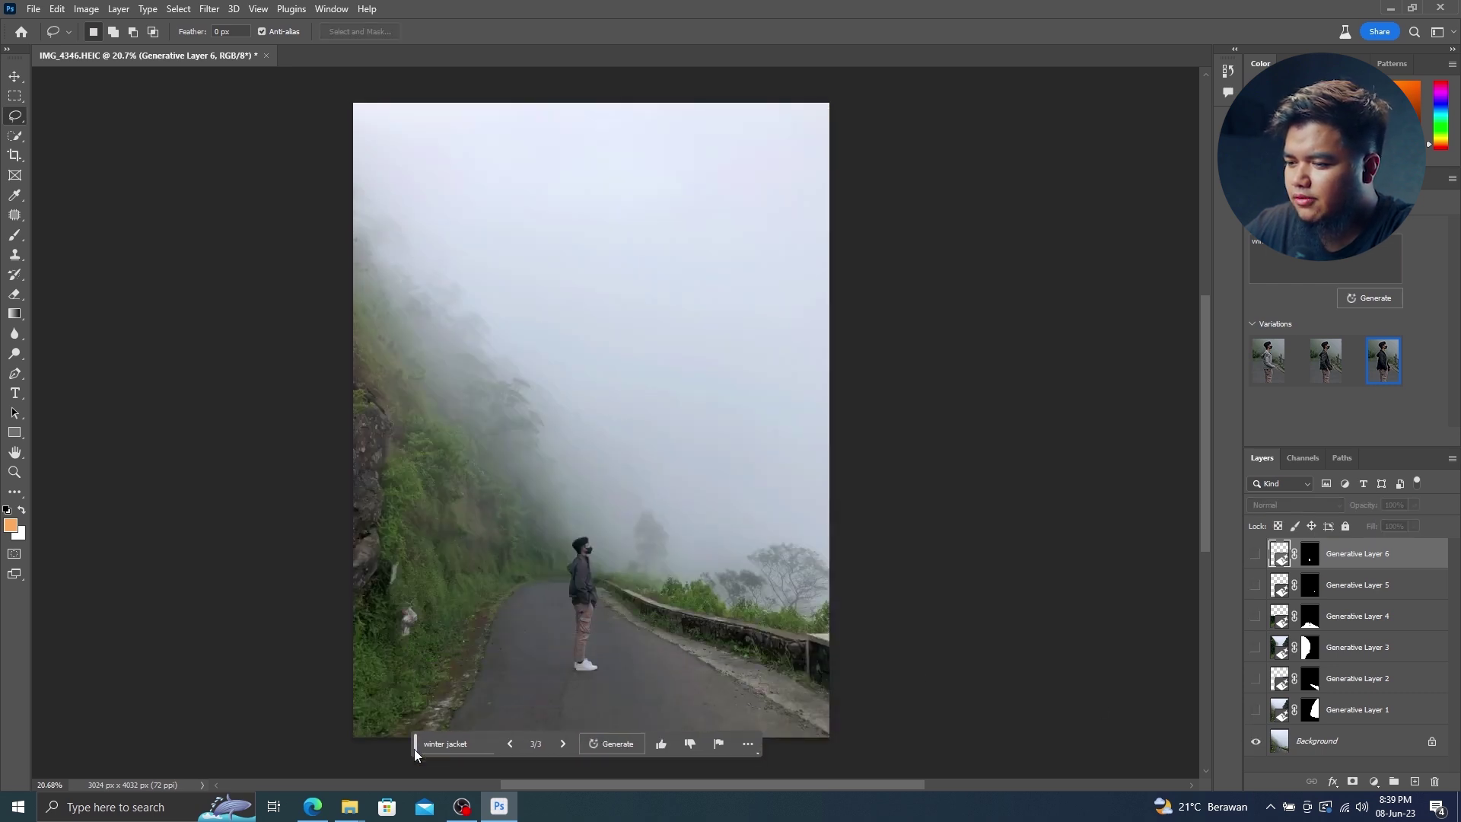
click(1256, 710)
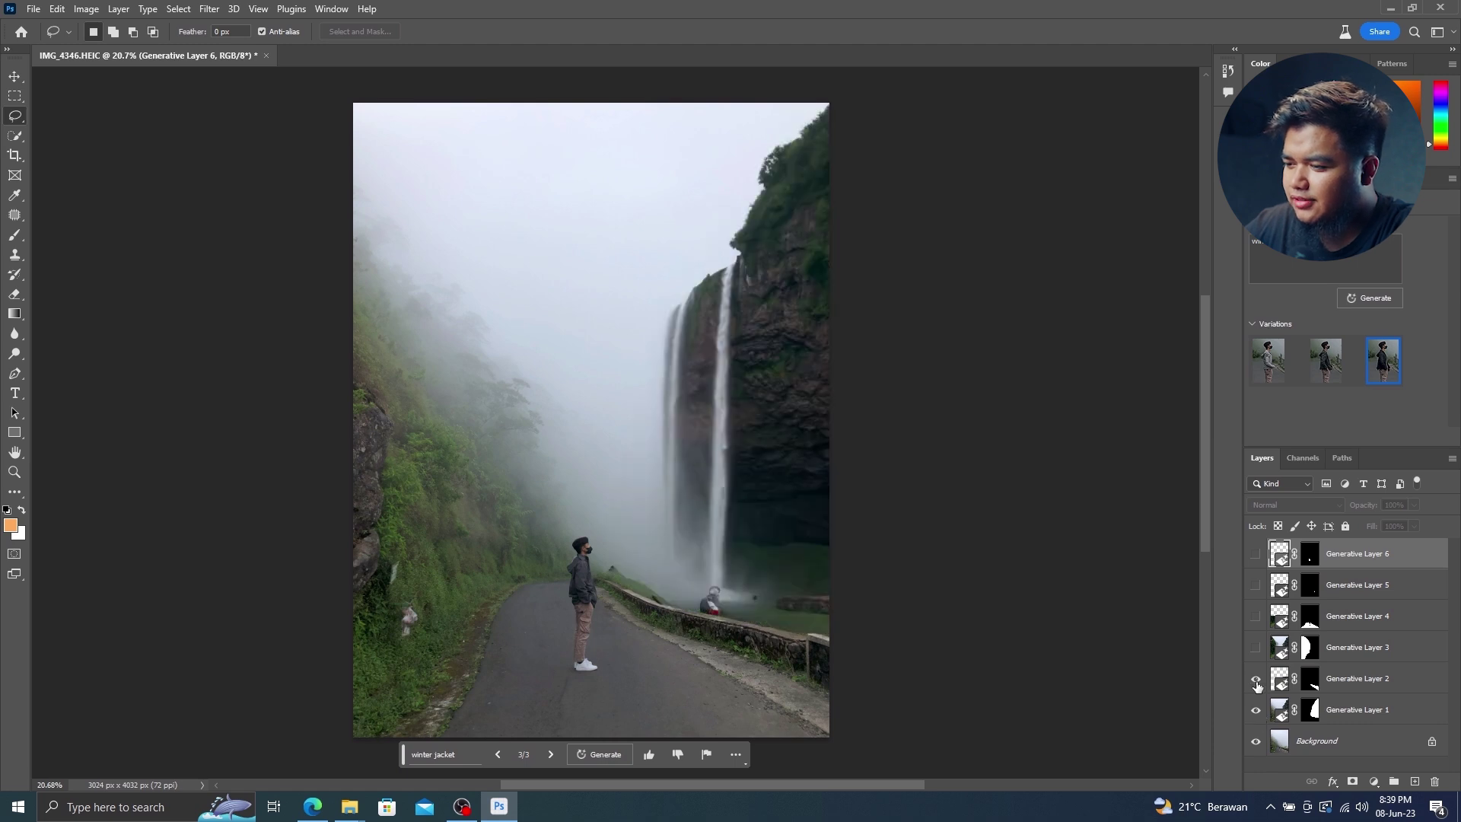
click(1257, 679)
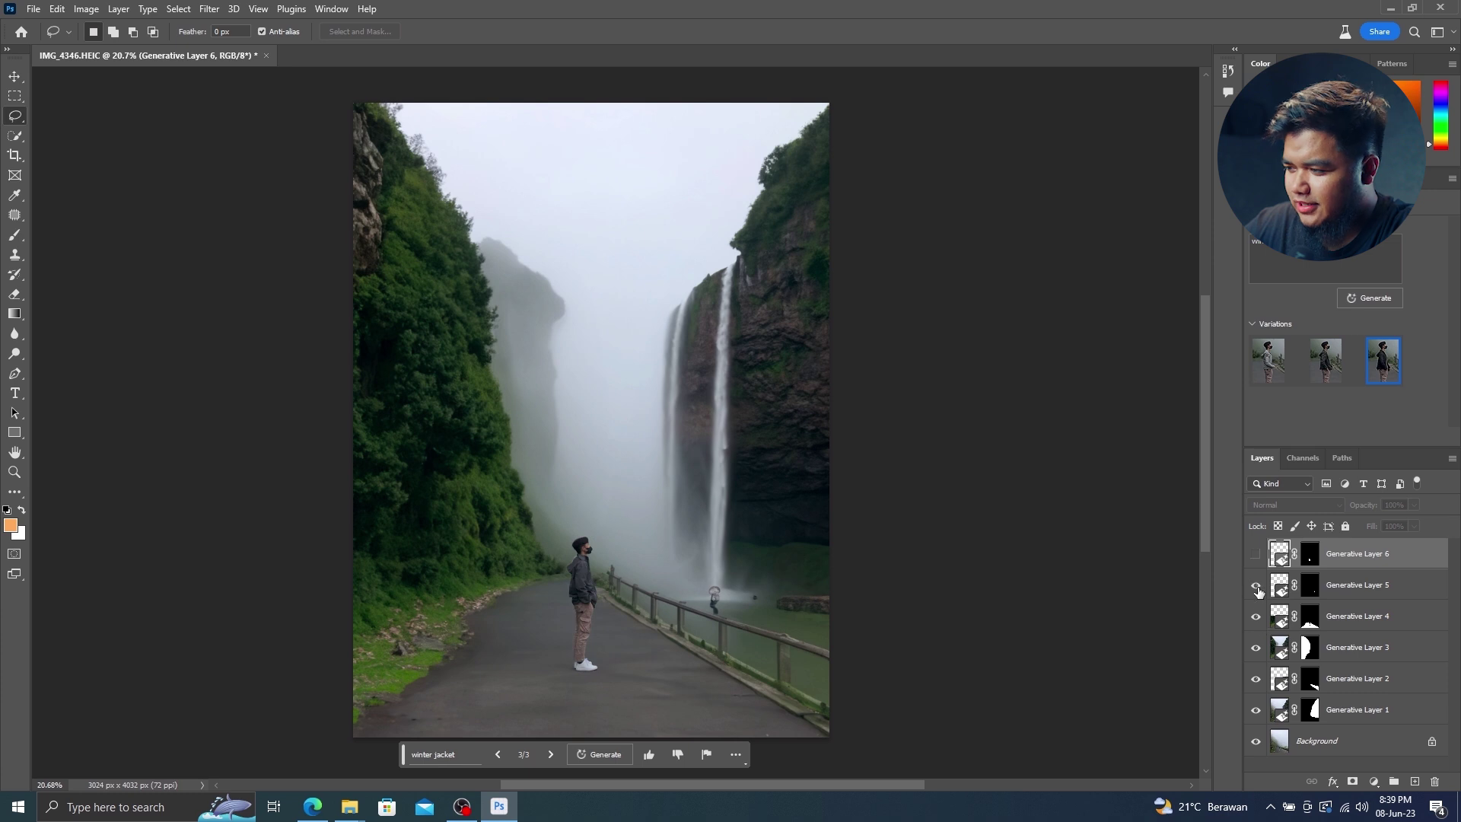
click(1257, 560)
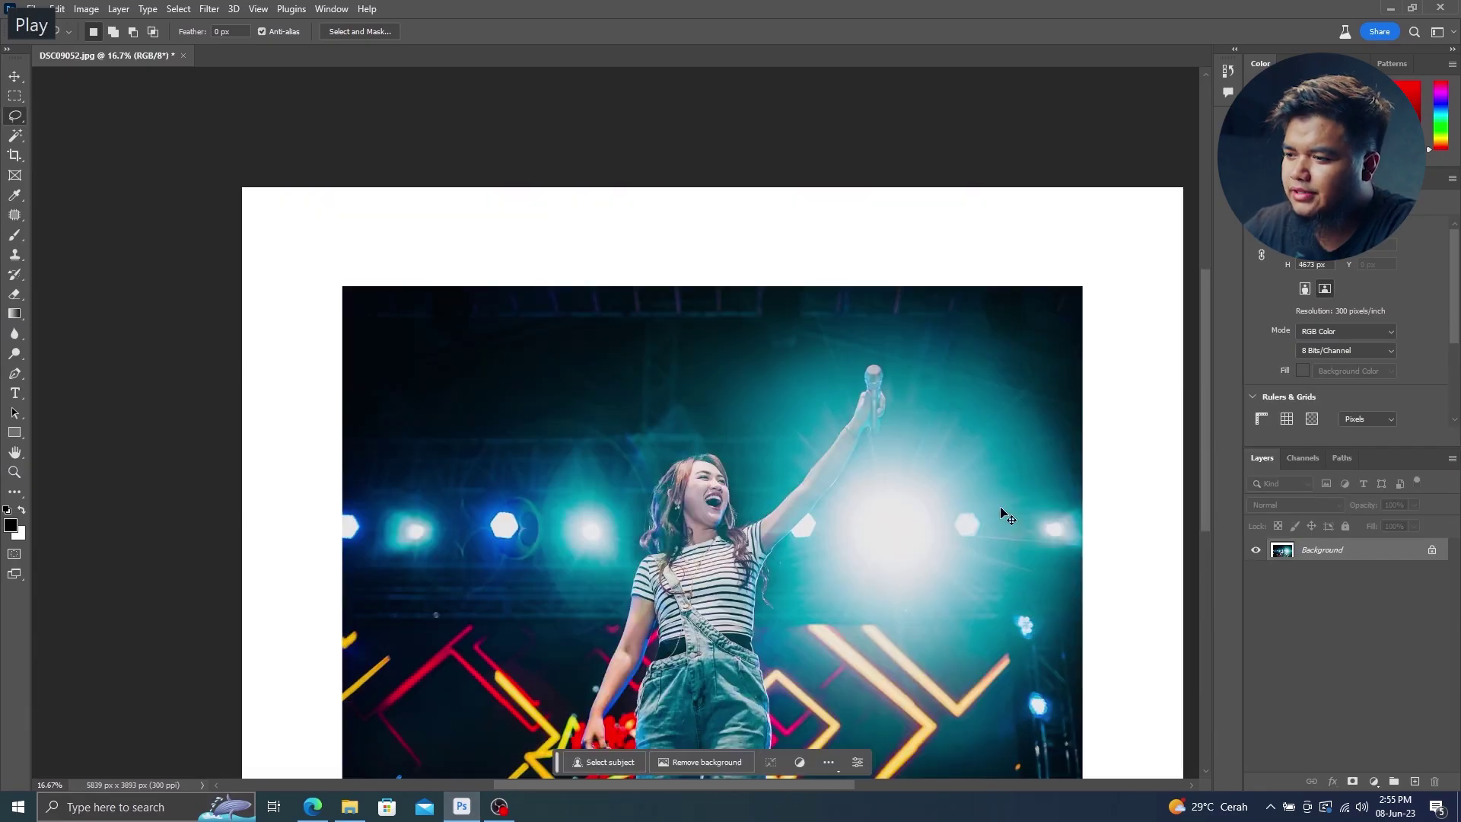
- Fill the empty concert area with 'audience hands up' and clear the selection
scroll(970, 514, down, 3)
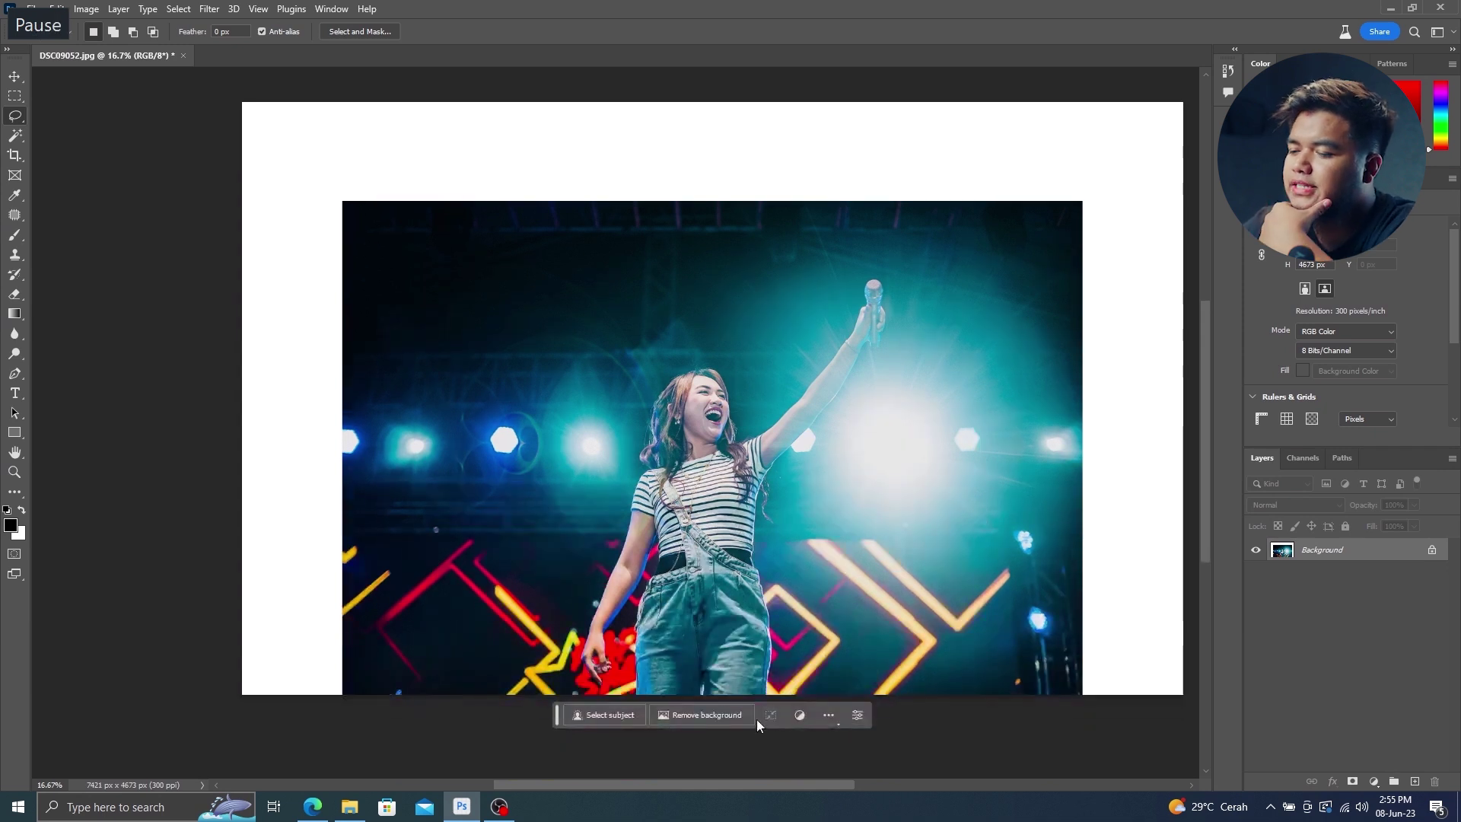
scroll(769, 638, up, 1)
drag(650, 783, 669, 777)
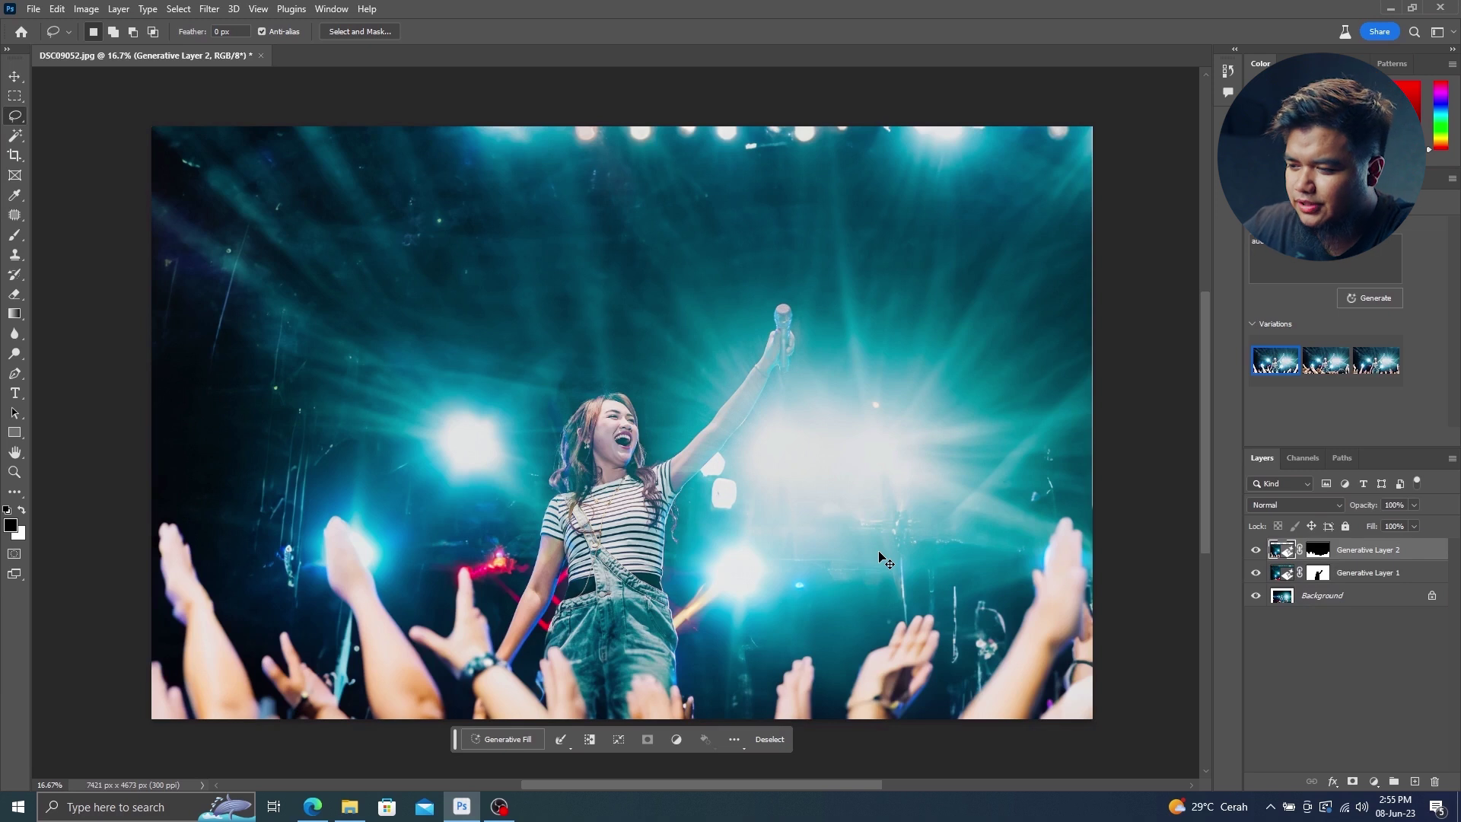
key(ctrl+d)
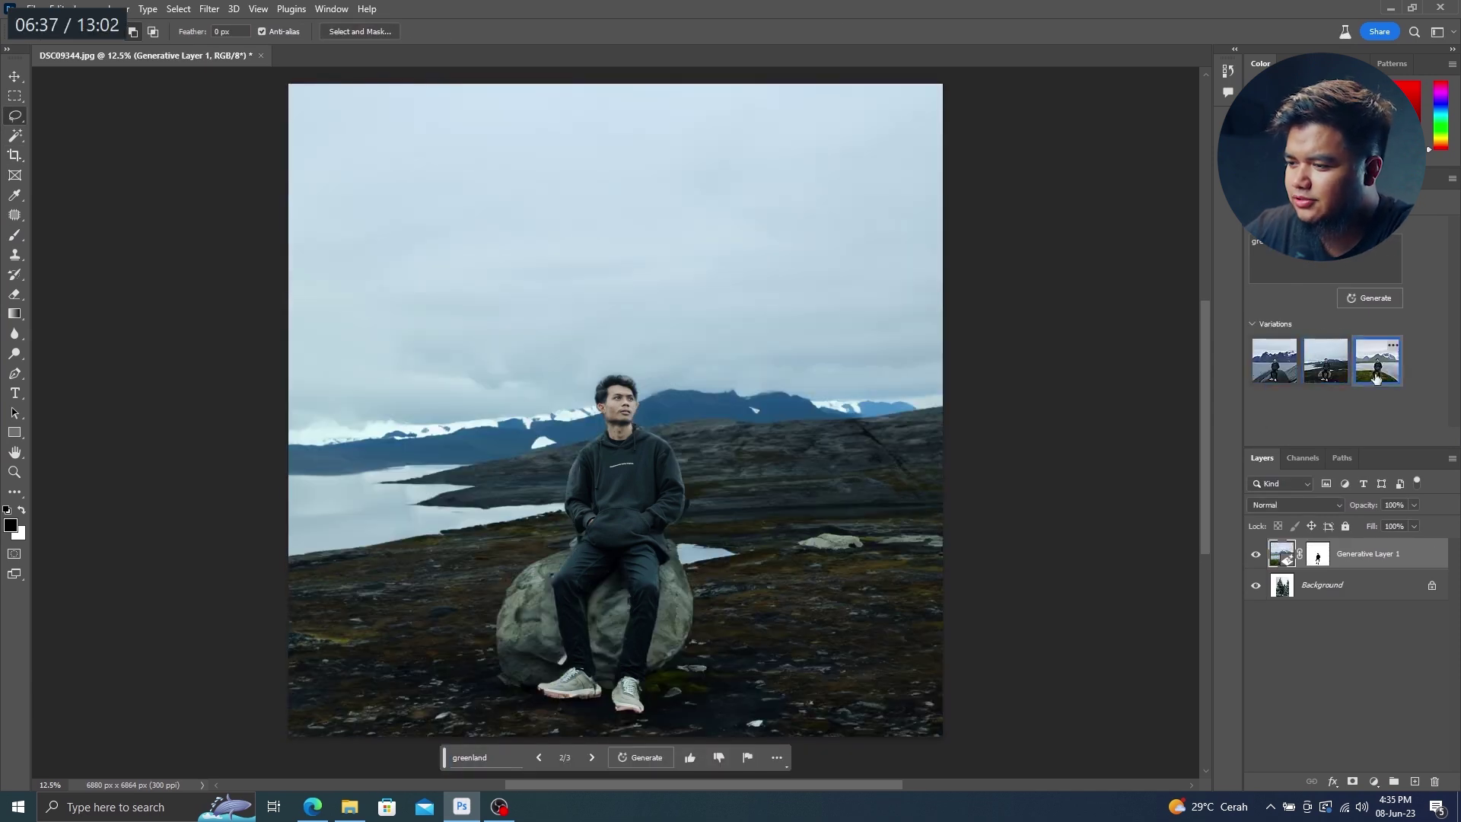
- Cycle through the Greenland background variations and keep the icy lake with snowy mountains
click(1375, 378)
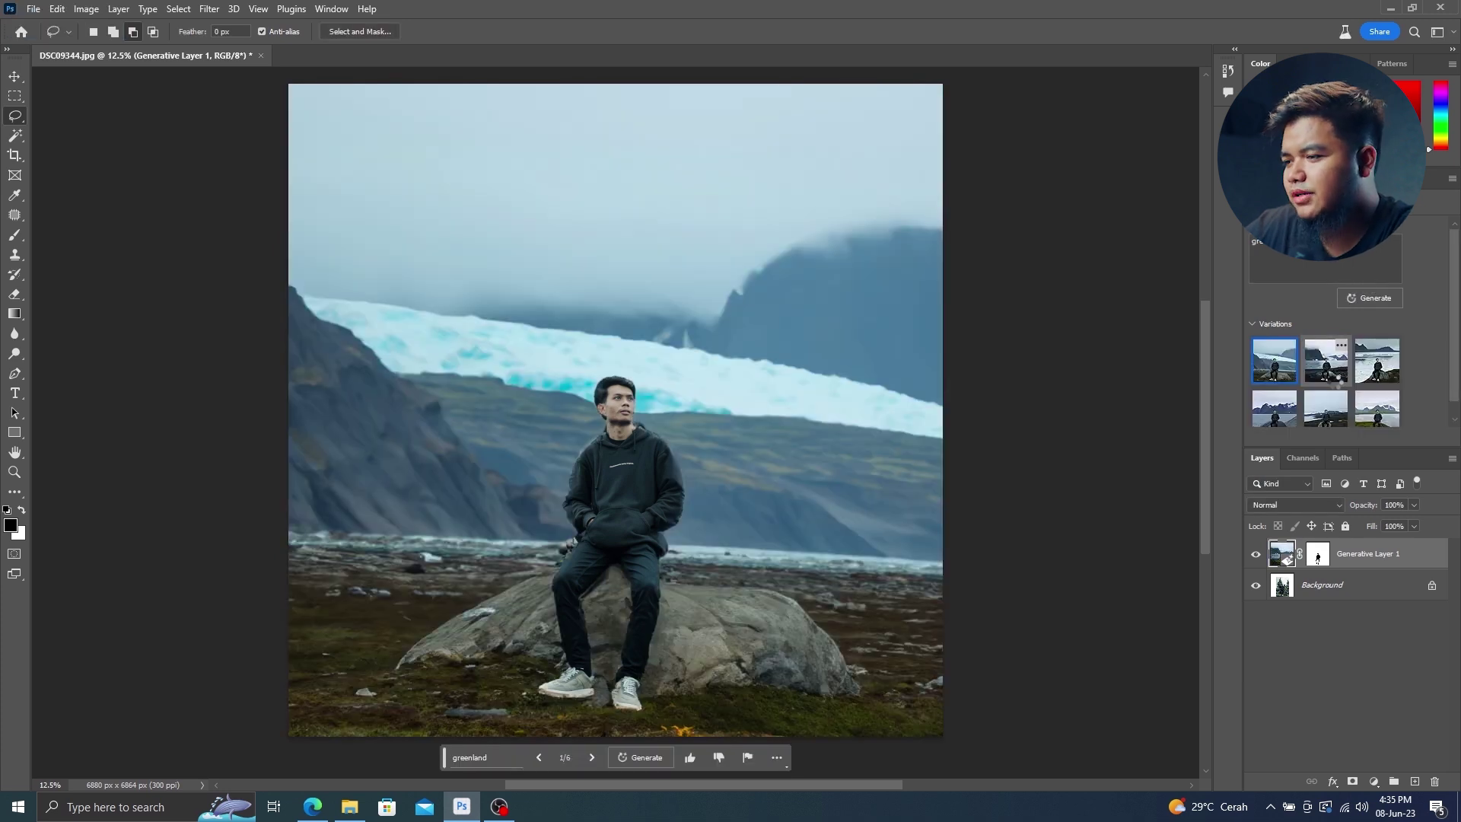
click(1336, 383)
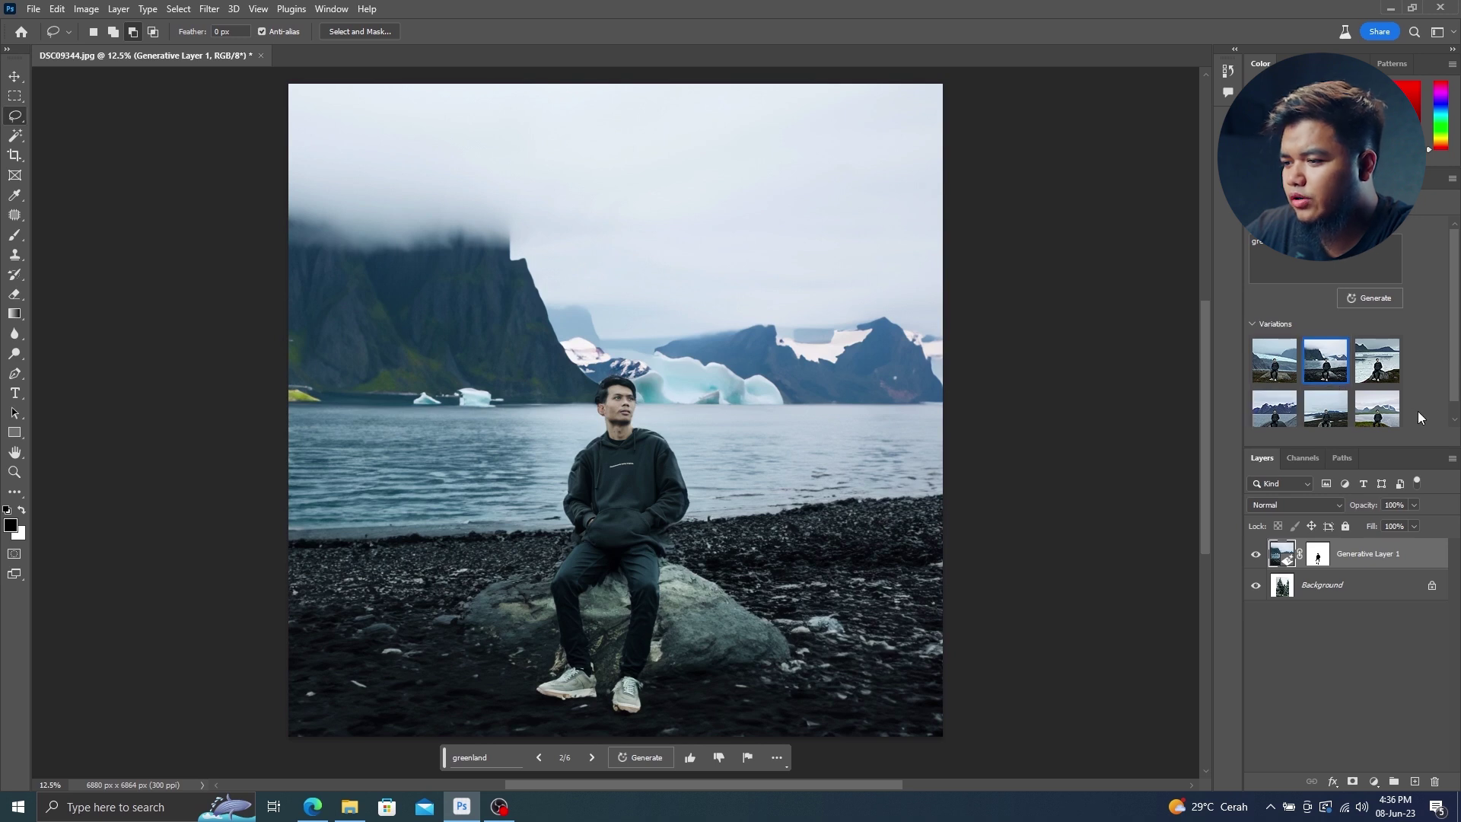
click(1381, 375)
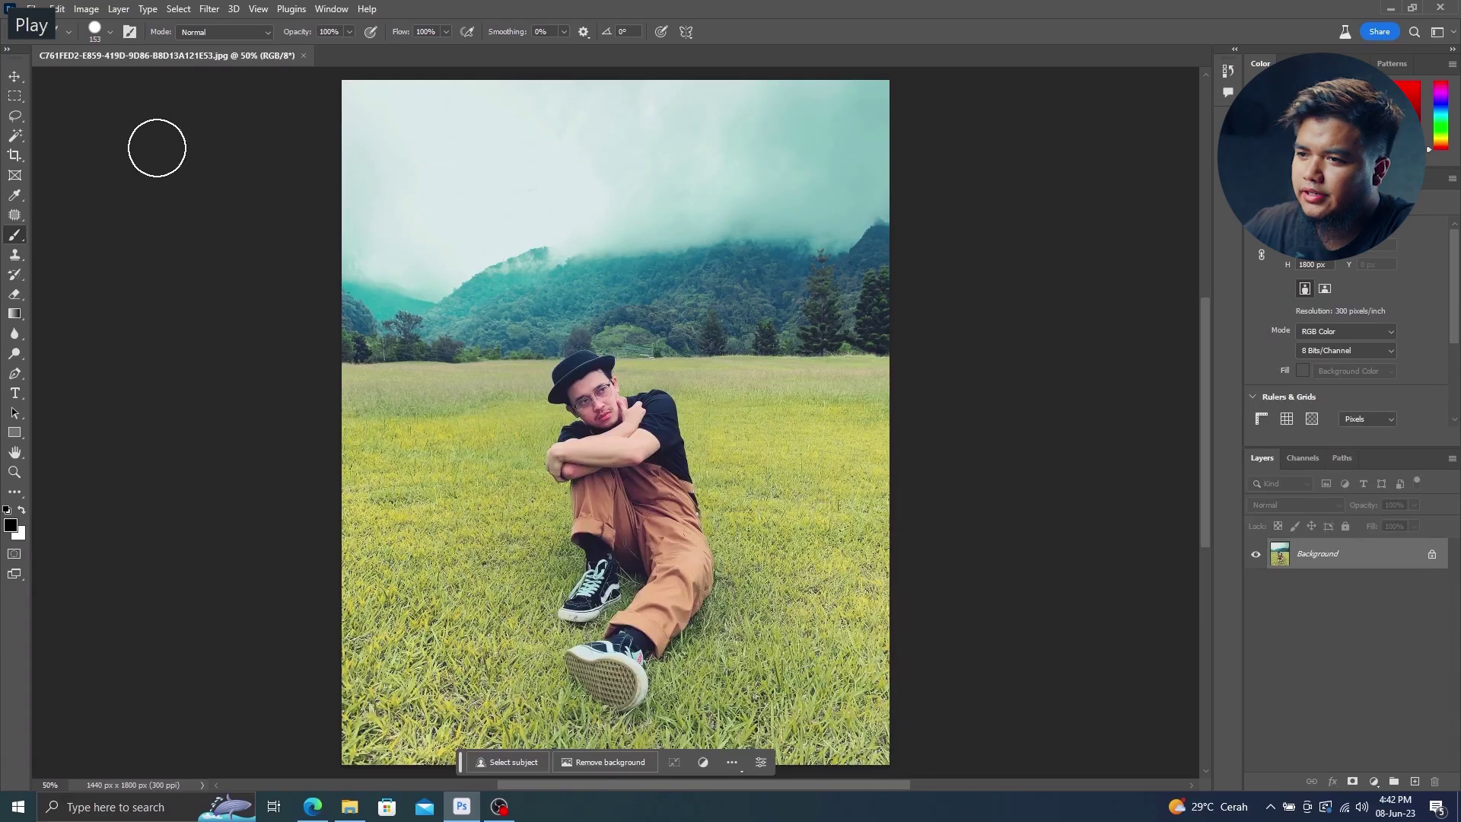
- Lasso the sky and hills, generate 'swiss mountain' scenery, and preview the second variation
click(13, 125)
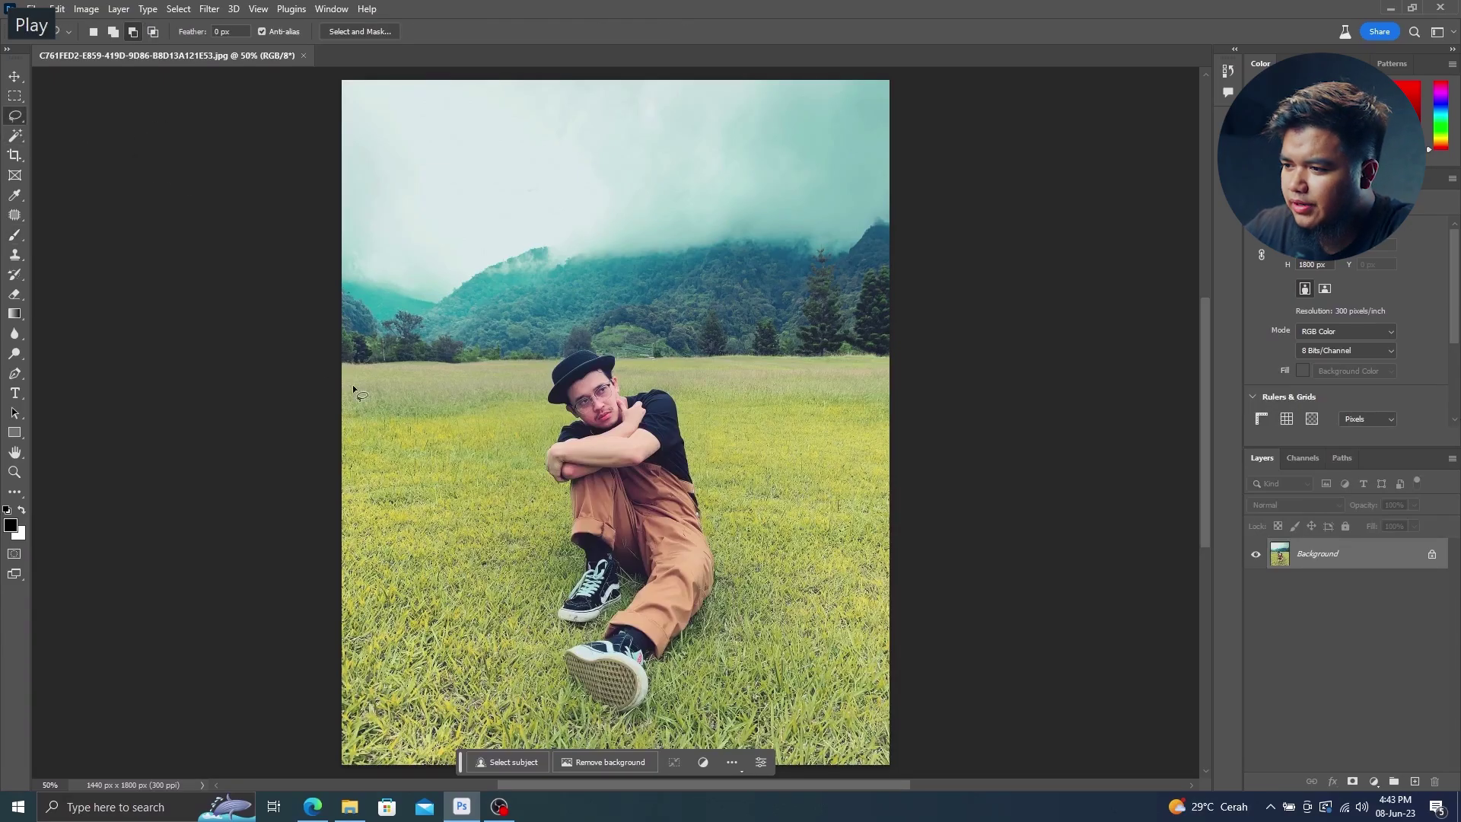
drag(352, 388, 891, 382)
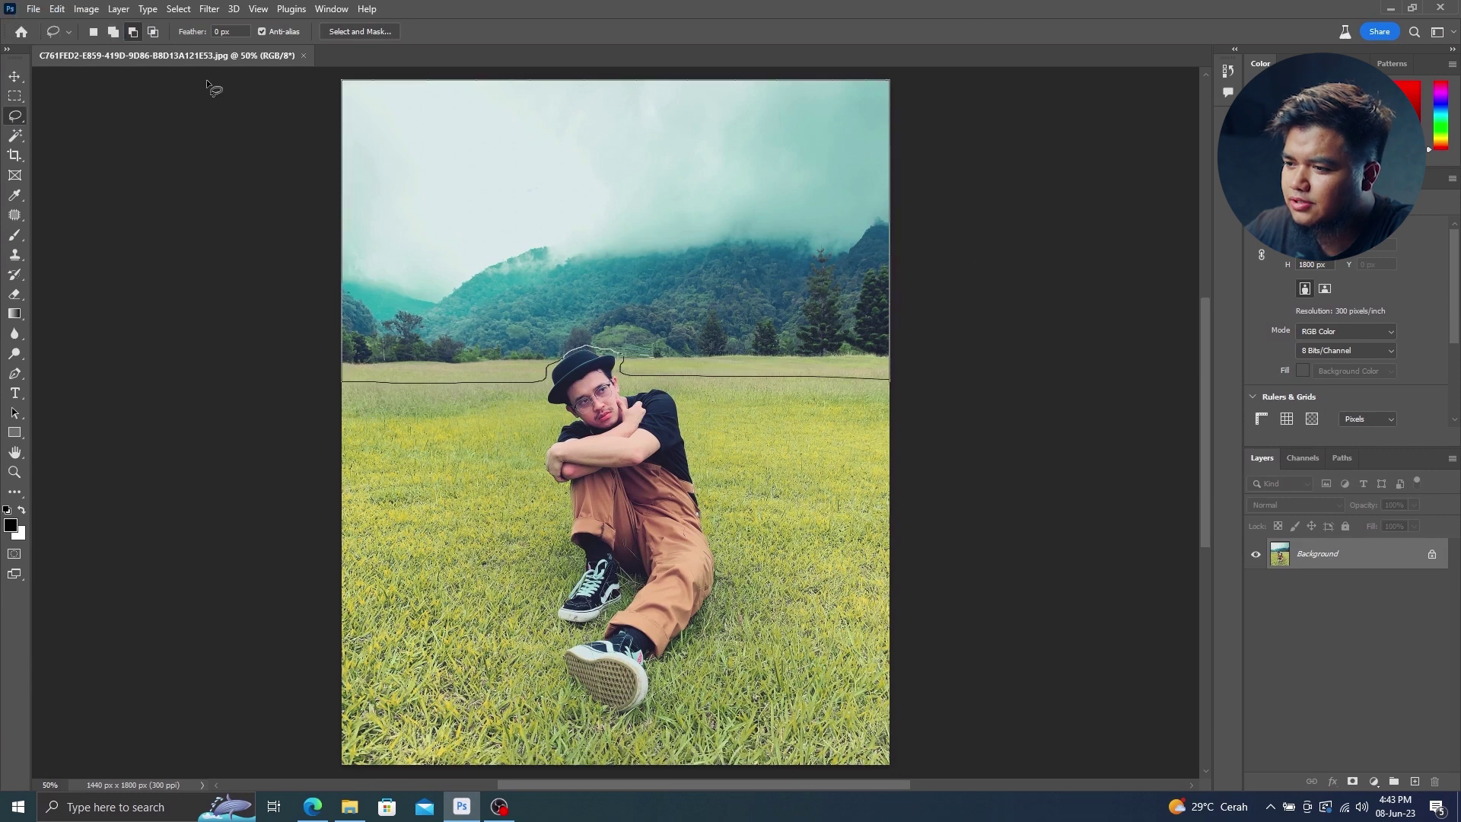
drag(971, 90, 207, 79)
click(507, 408)
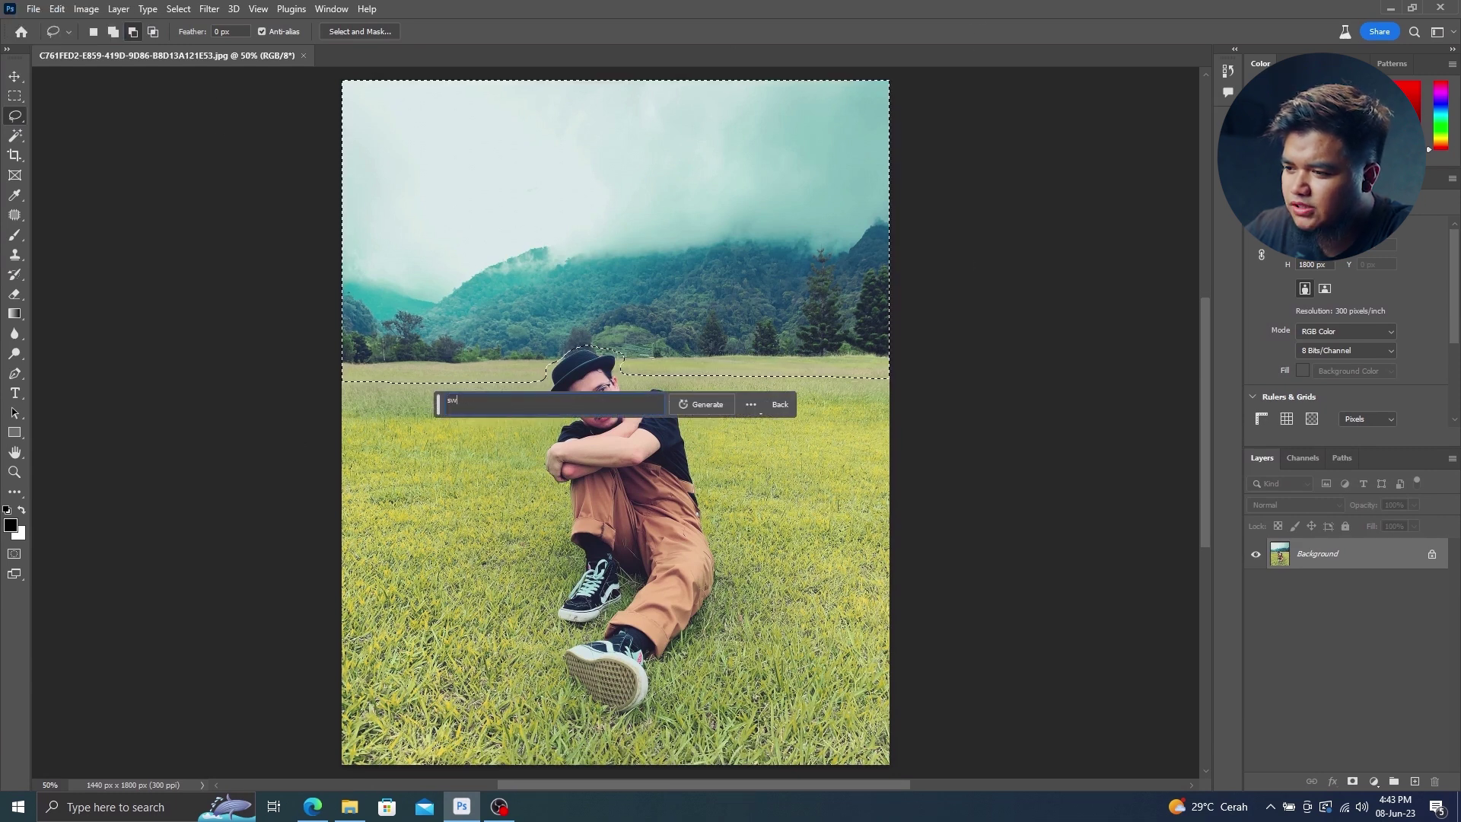
click(757, 404)
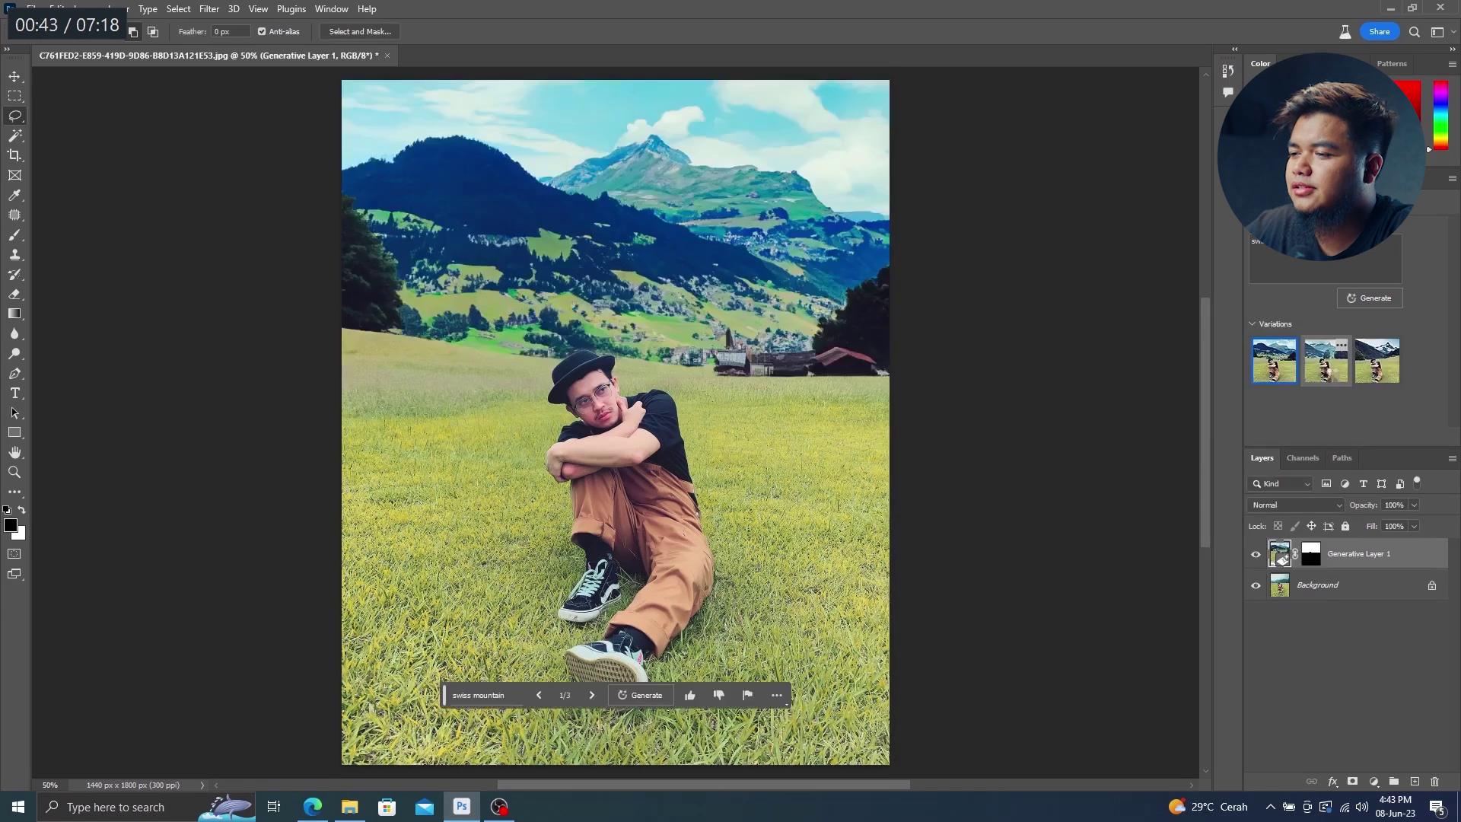
click(1332, 379)
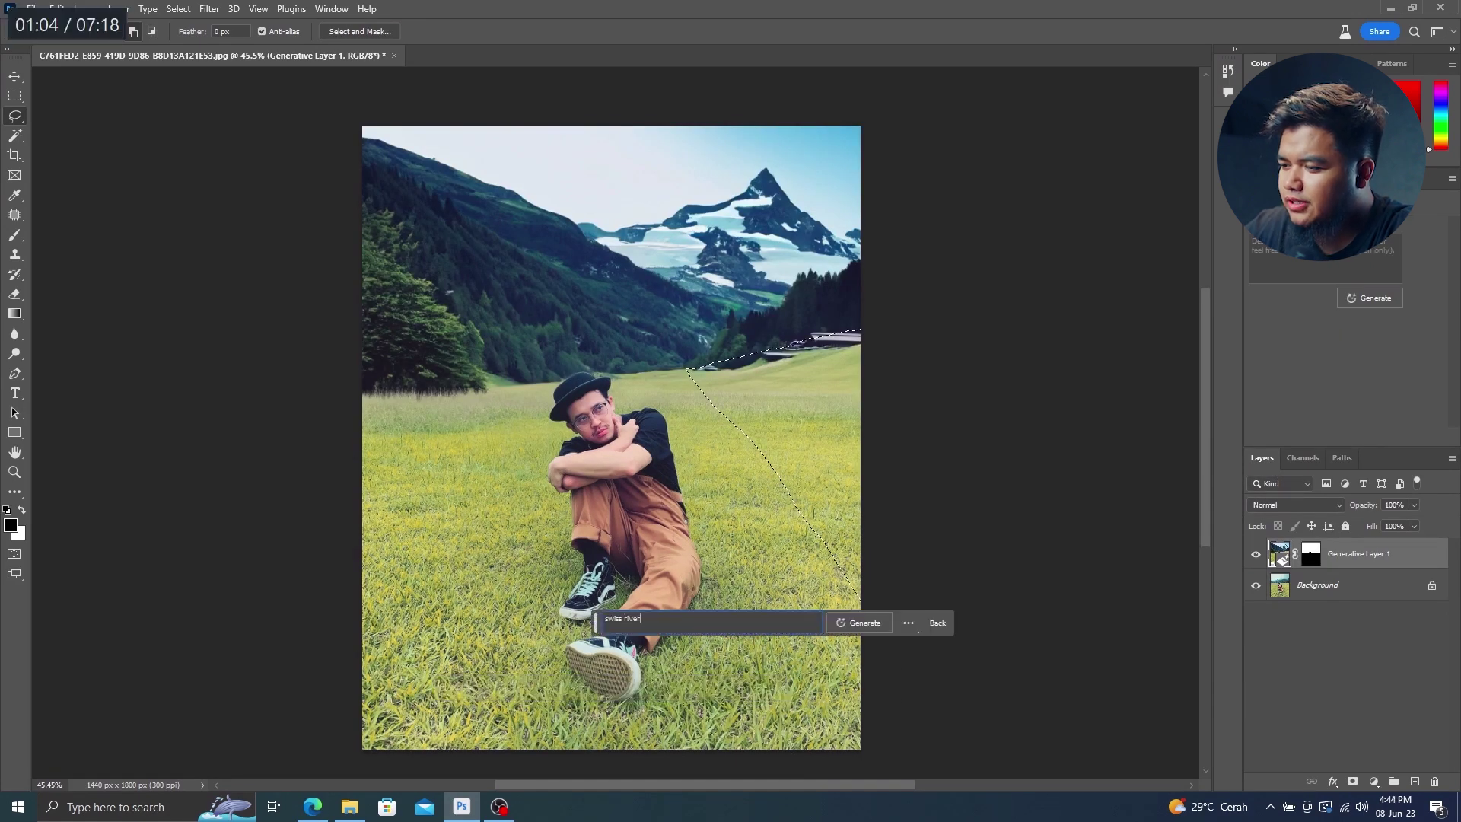
- Generate a 'swiss river' along the right side and regenerate the grass as 'swiss grass'
key(Return)
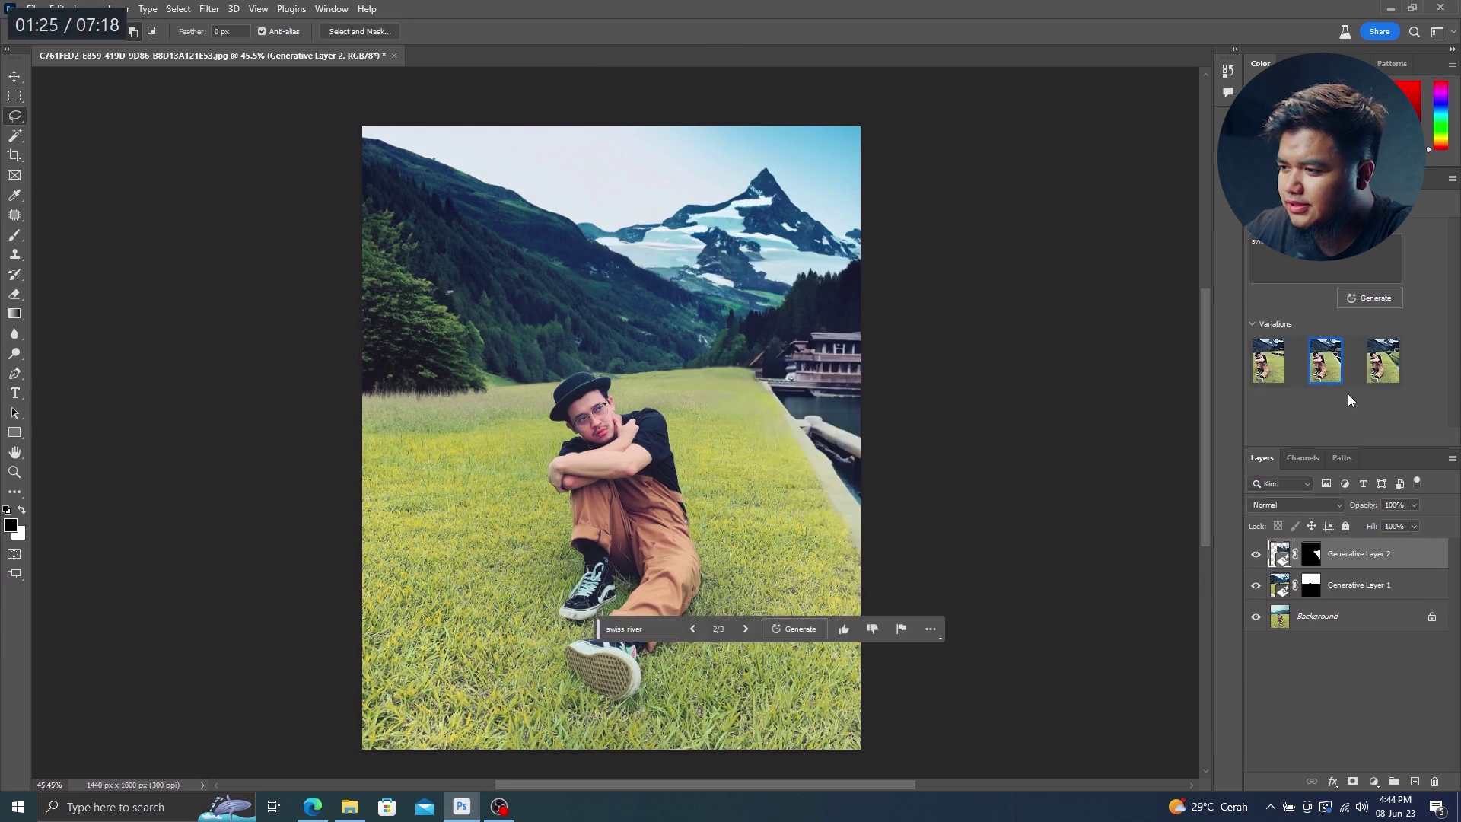
click(1366, 300)
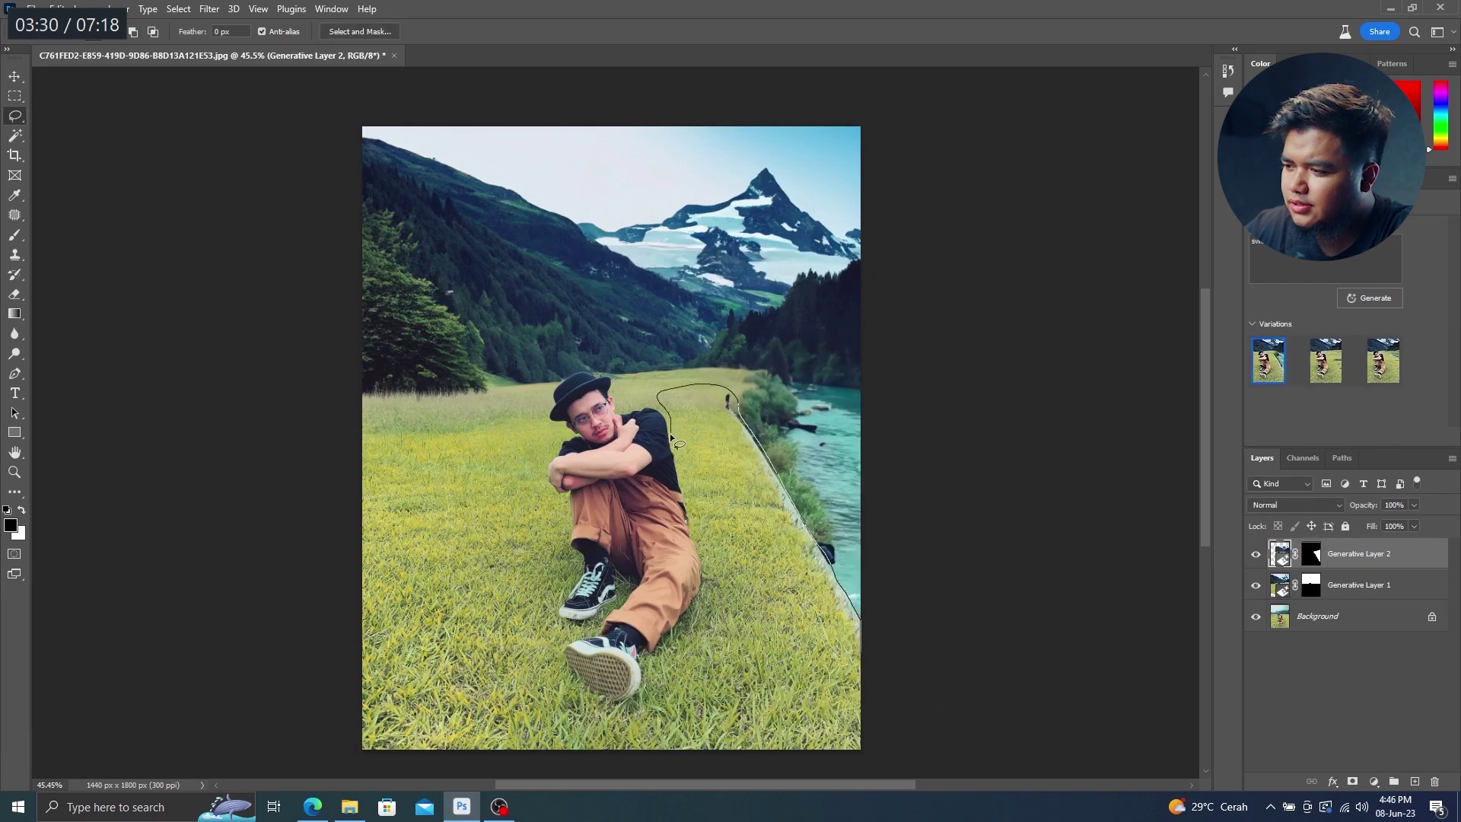
mouse_move(671, 437)
mouse_down()
mouse_move(601, 704)
mouse_move(364, 423)
mouse_up()
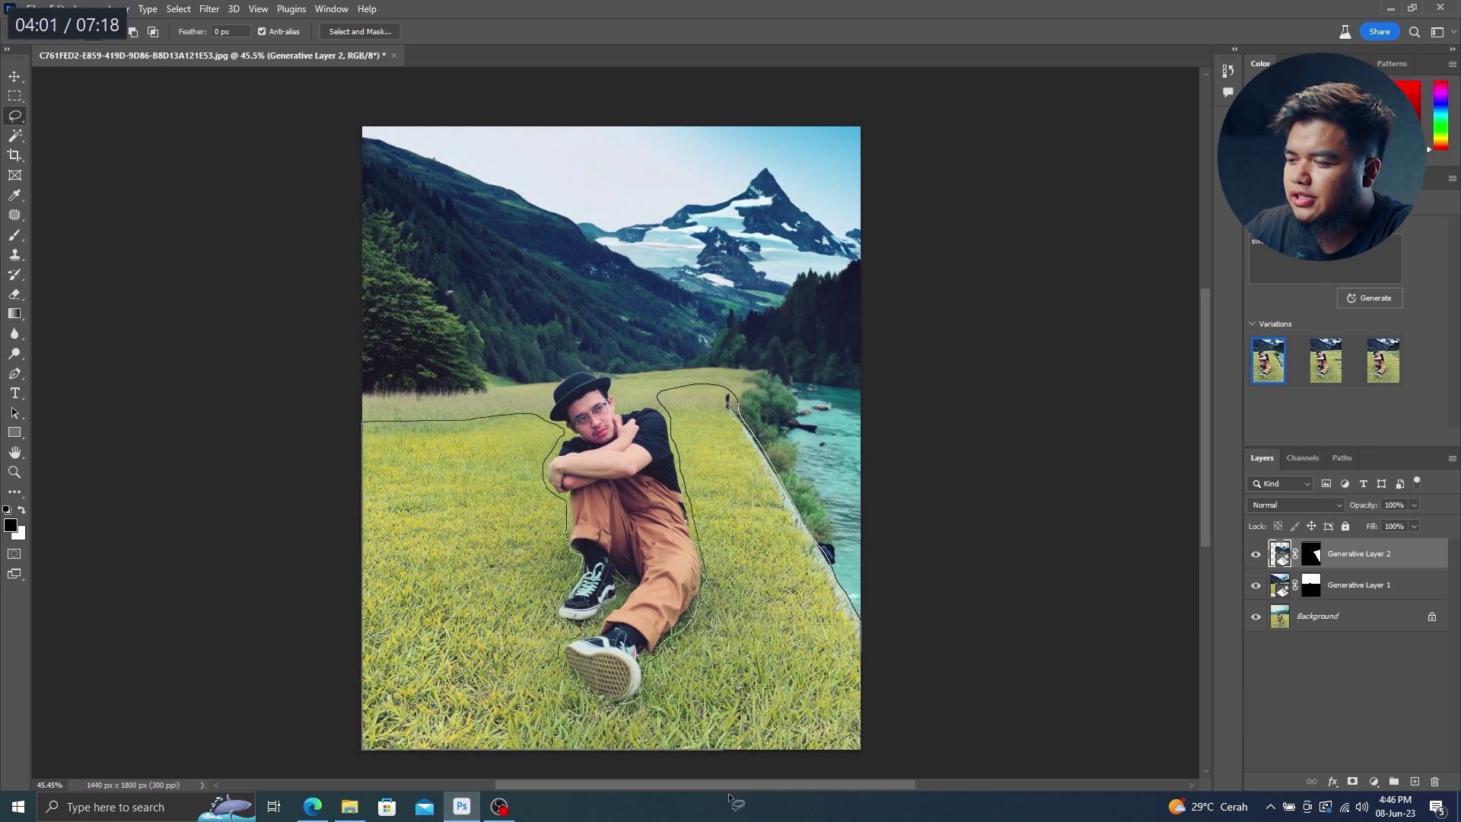
click(1370, 297)
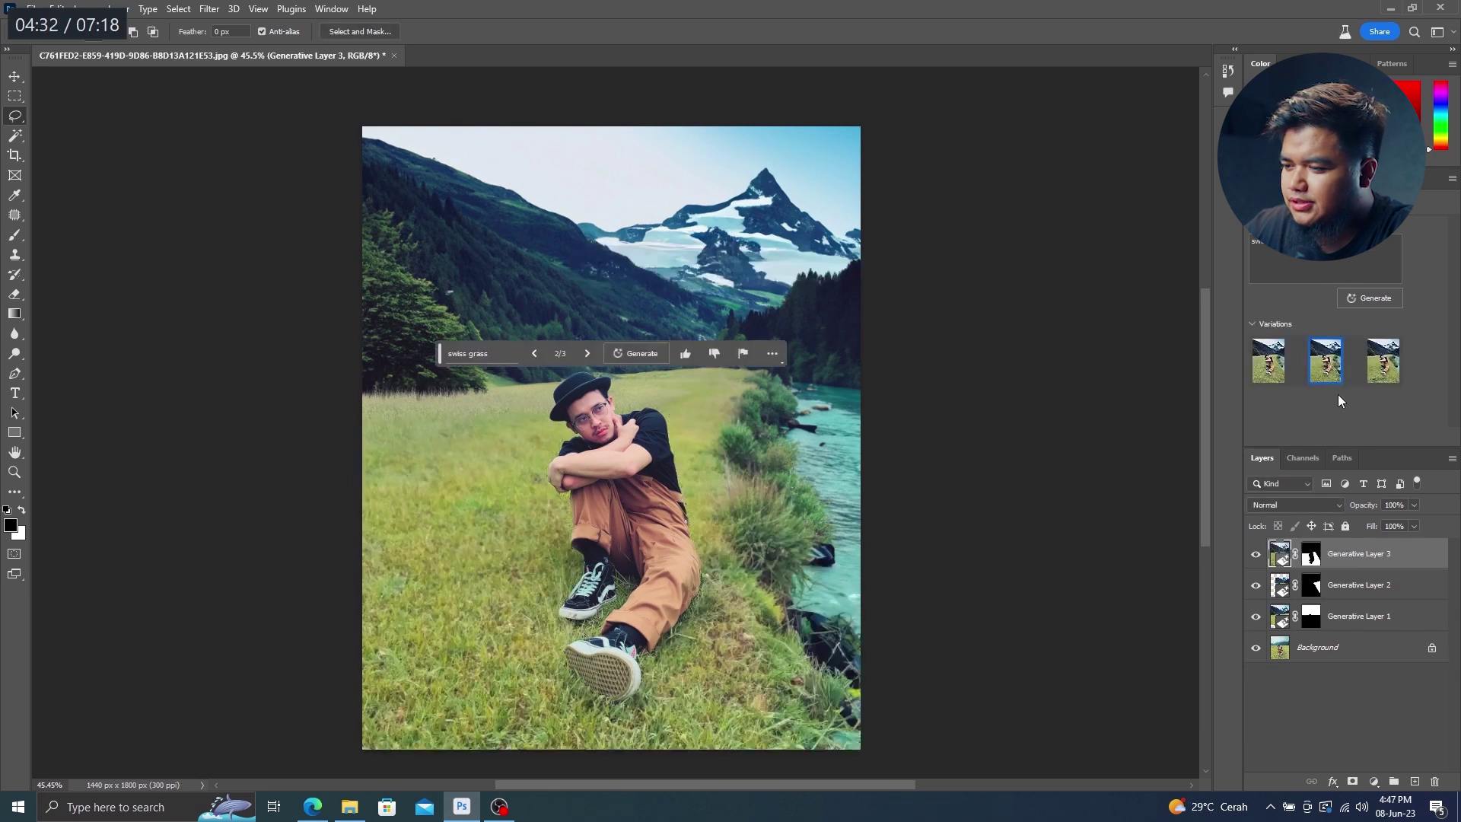
click(1381, 297)
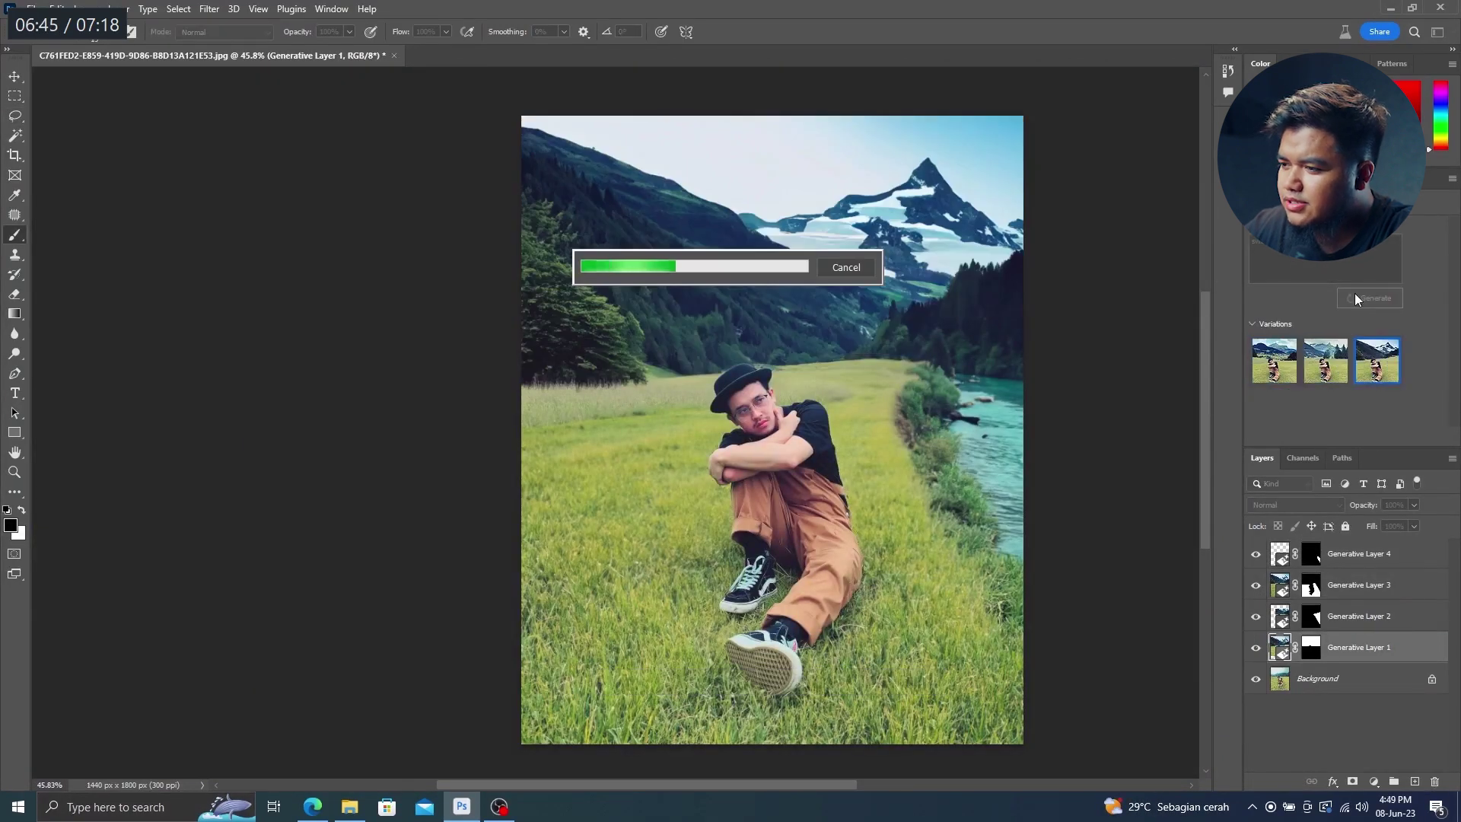
- Preview the second and fourth mountain variations and keep the sixth, snowy-peak one
click(1316, 373)
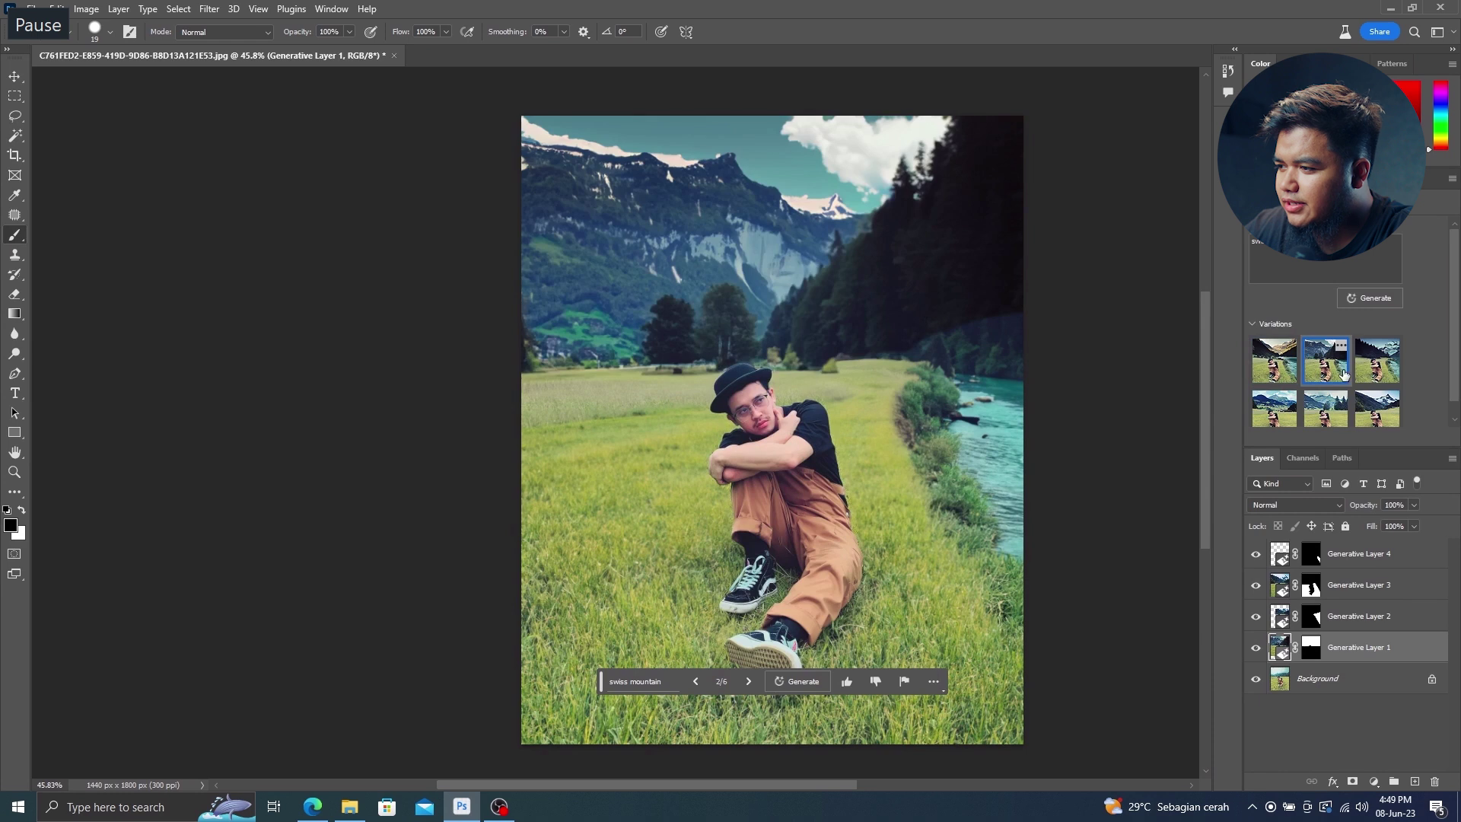
click(1283, 419)
click(1368, 419)
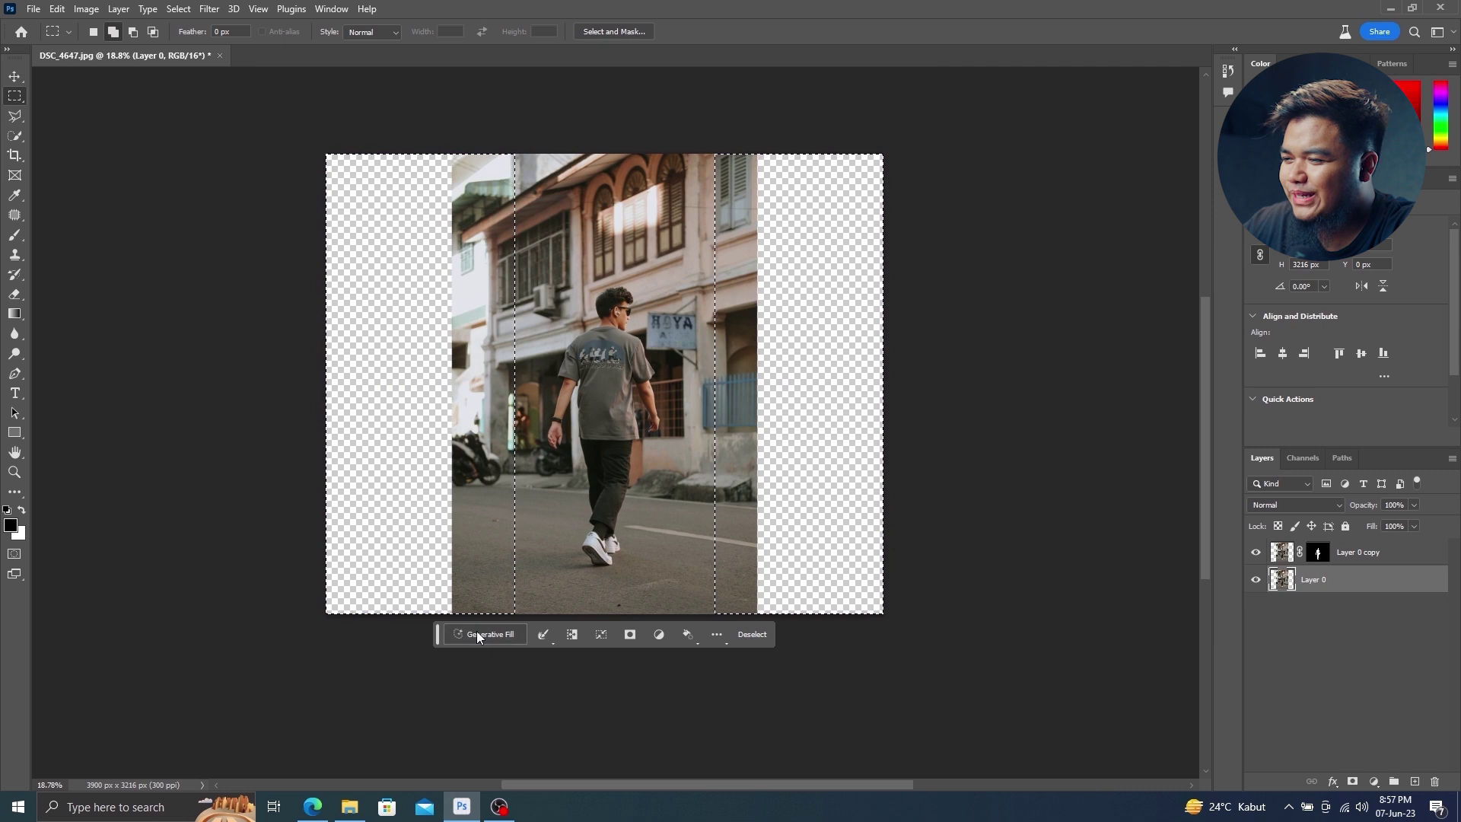
- Fill the empty canvas sides with street scenery and polygon-lasso the area above the road
click(690, 634)
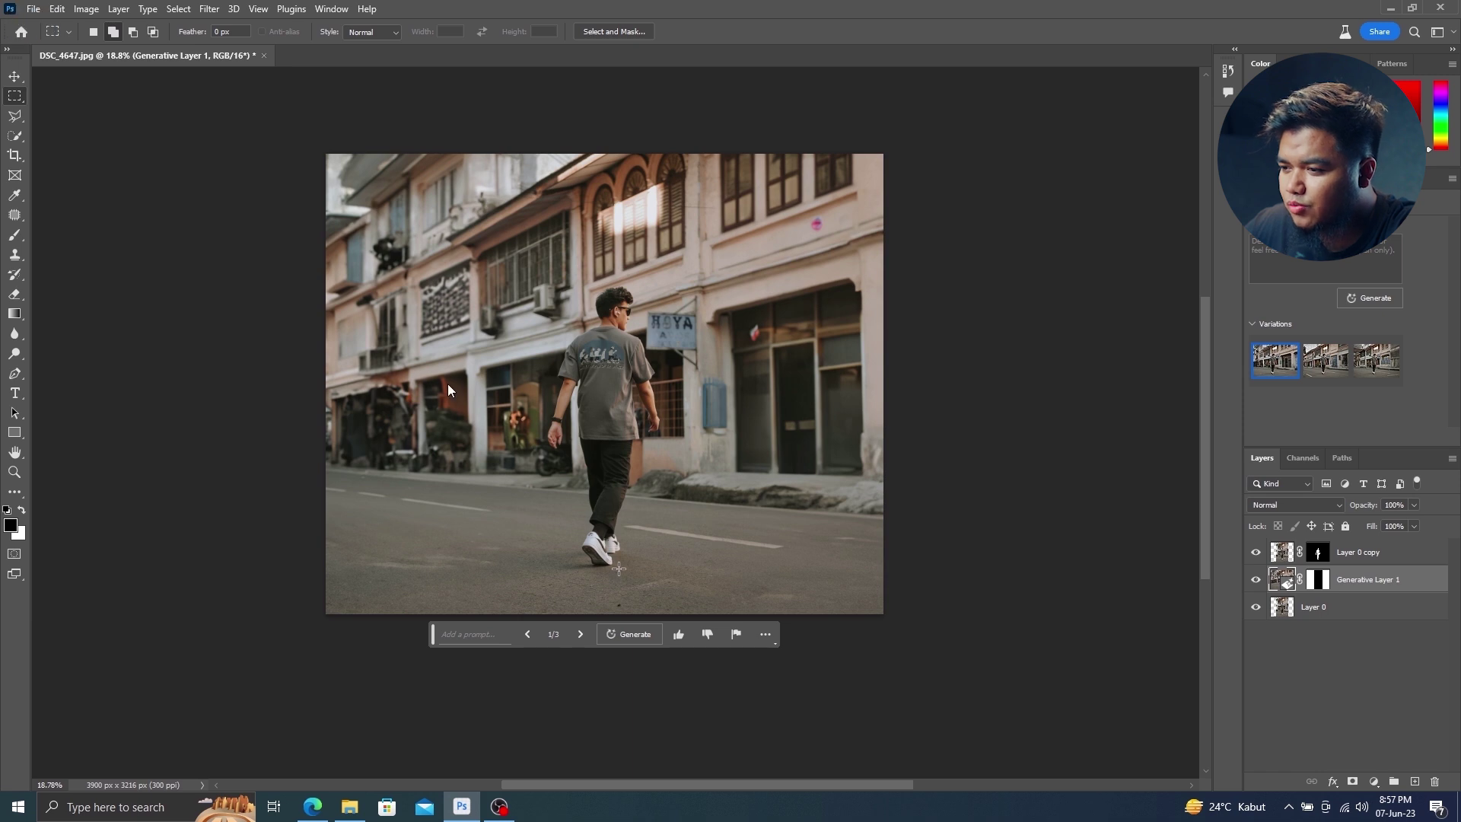
key(l)
click(319, 466)
click(967, 518)
click(932, 647)
double_click(219, 649)
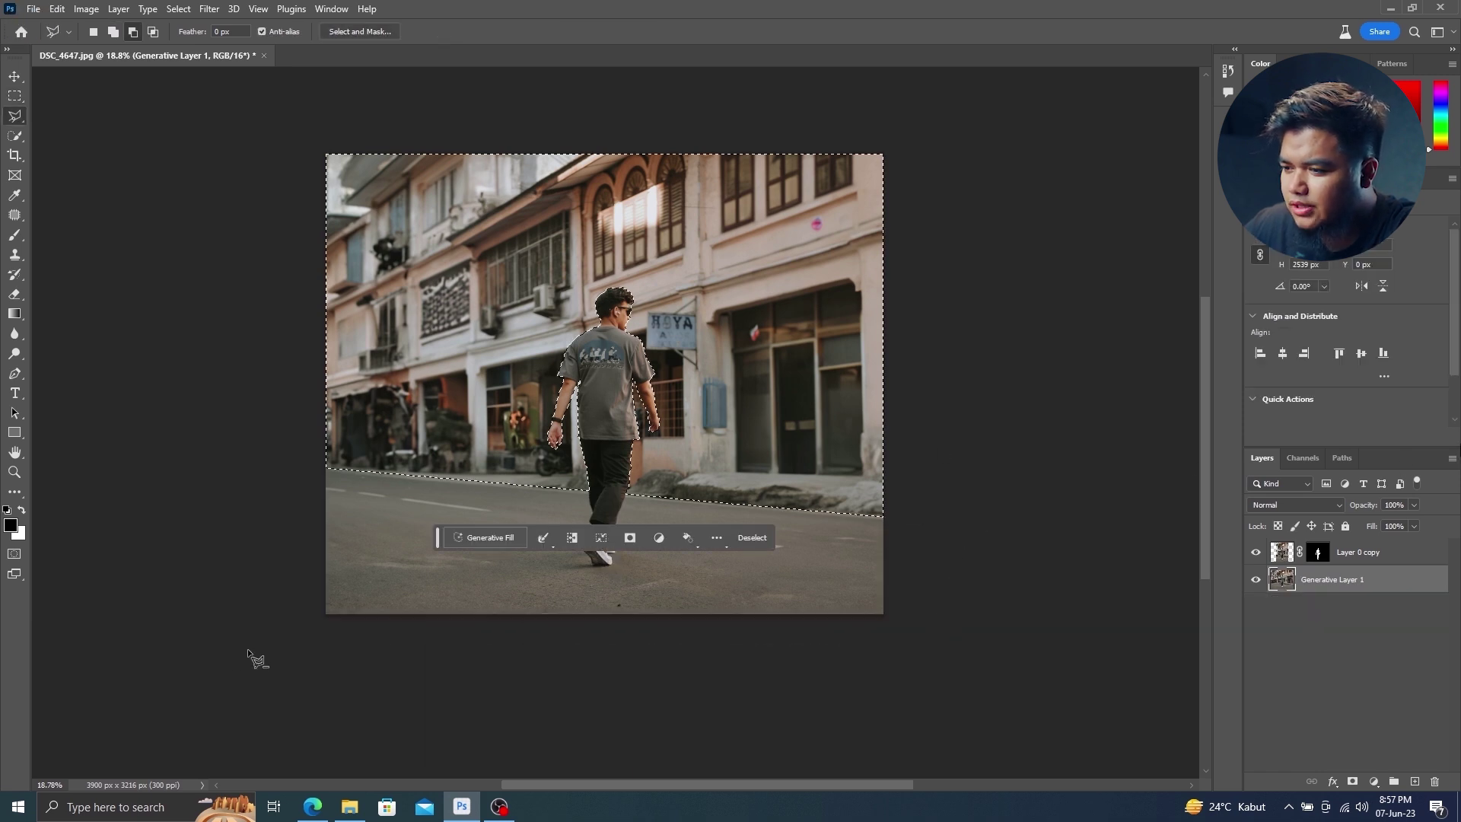
- Generate 'japan' scenery behind the walking man and preview the second variation
click(490, 537)
text(japan)
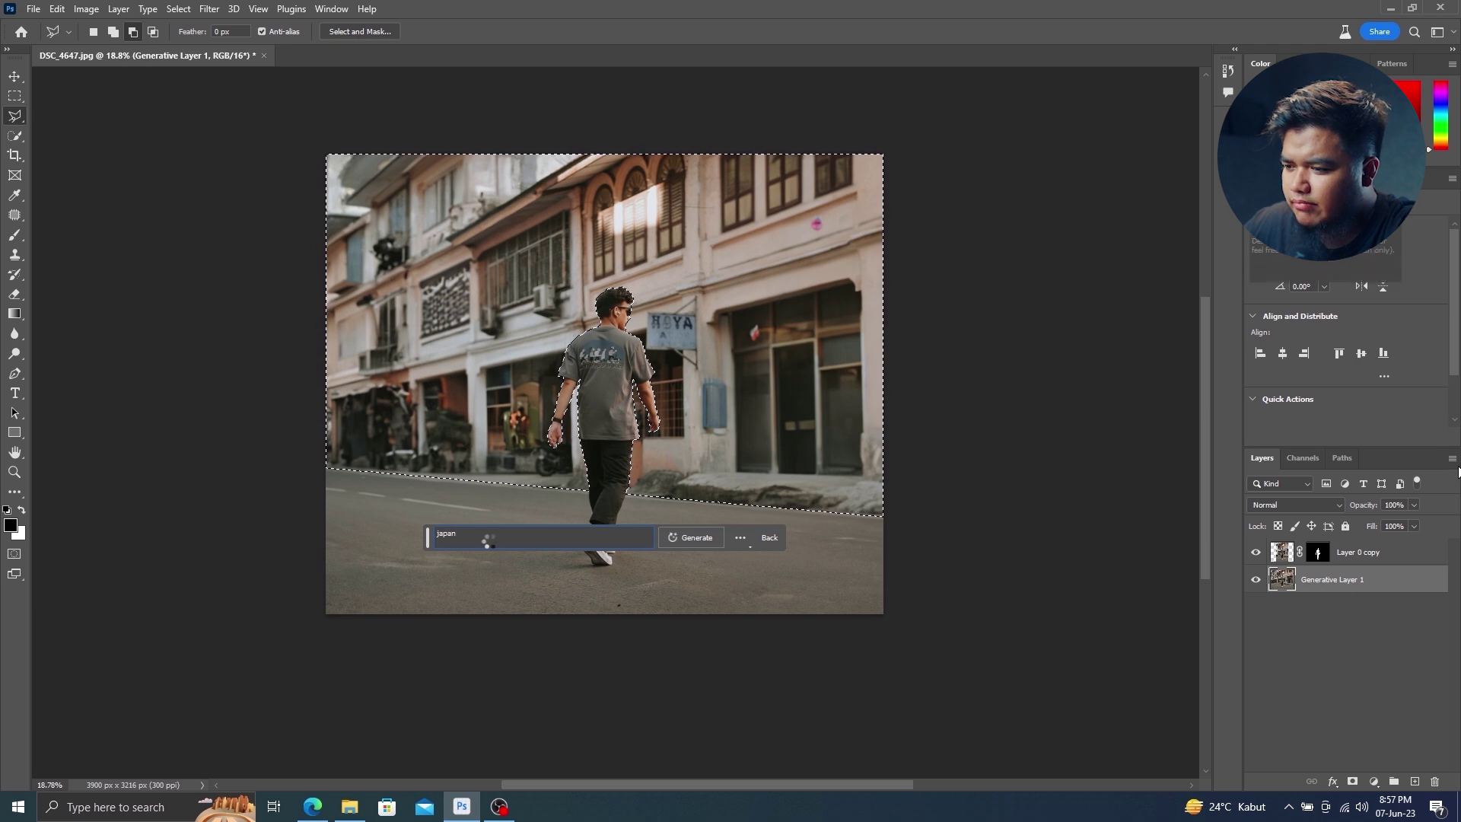
key(Return)
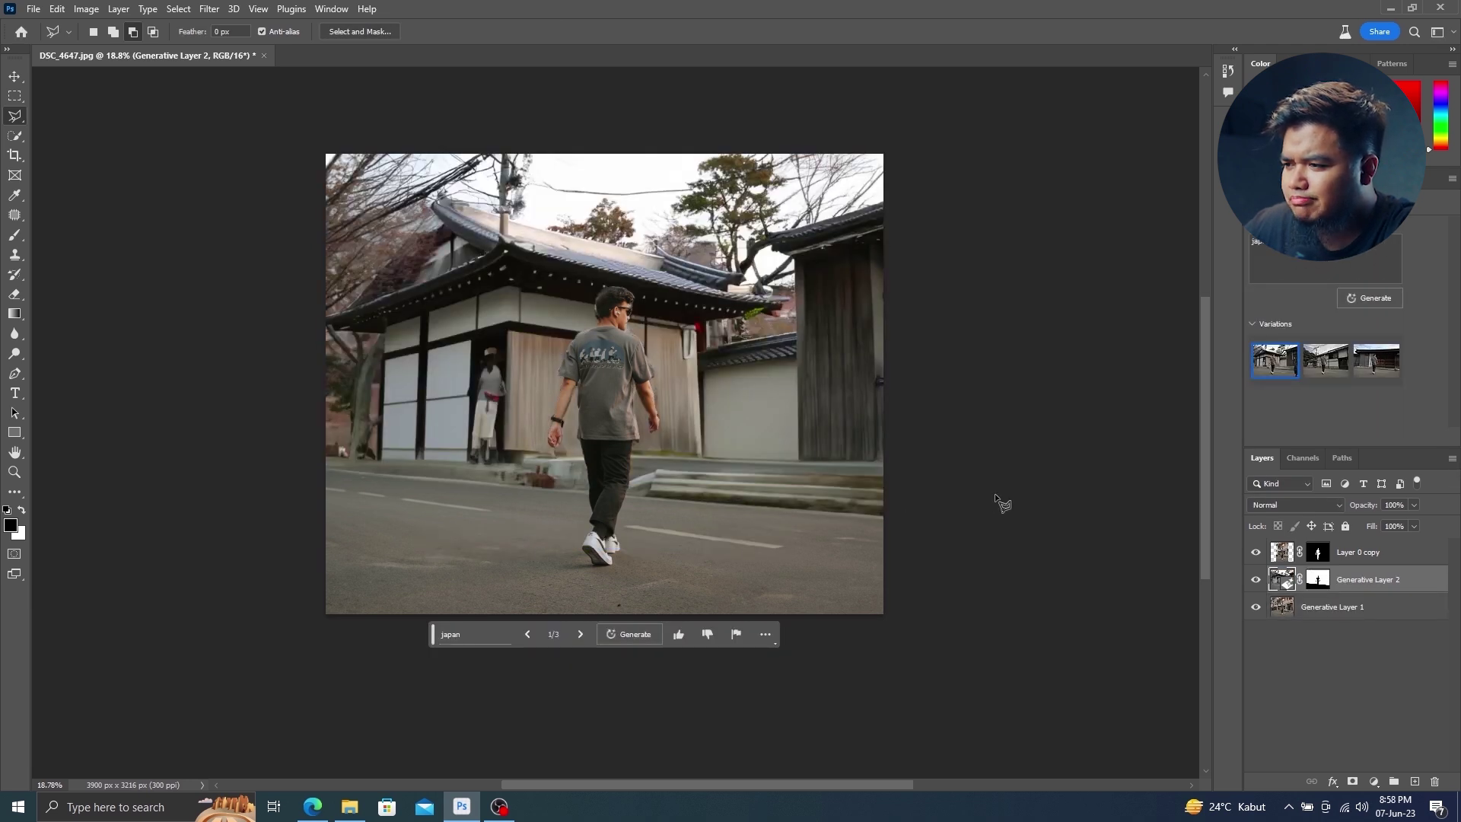
click(1326, 360)
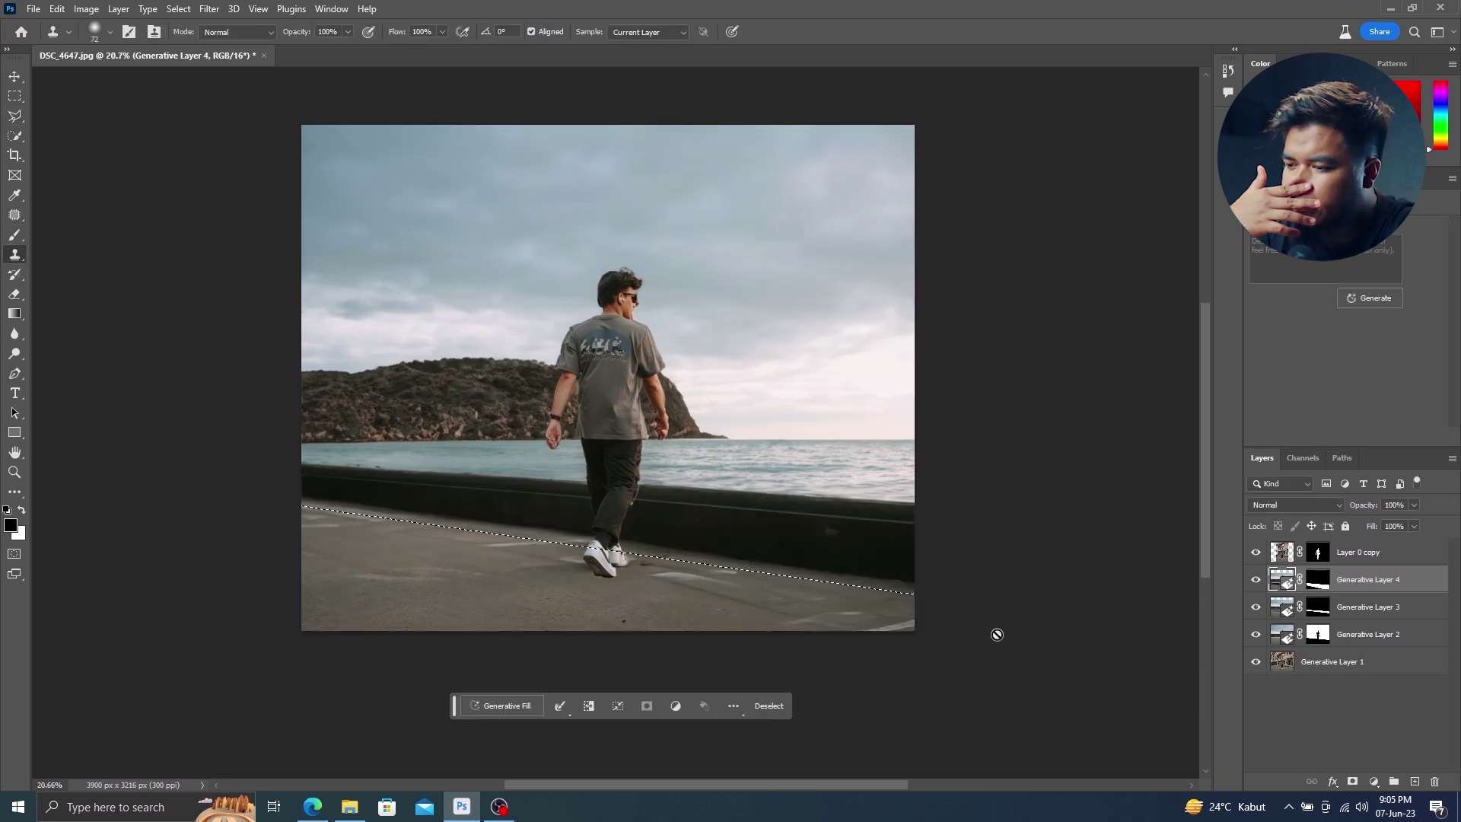
- Generate 'japan street' scenery along the selected road edge
click(502, 705)
text(japan street)
key(Return)
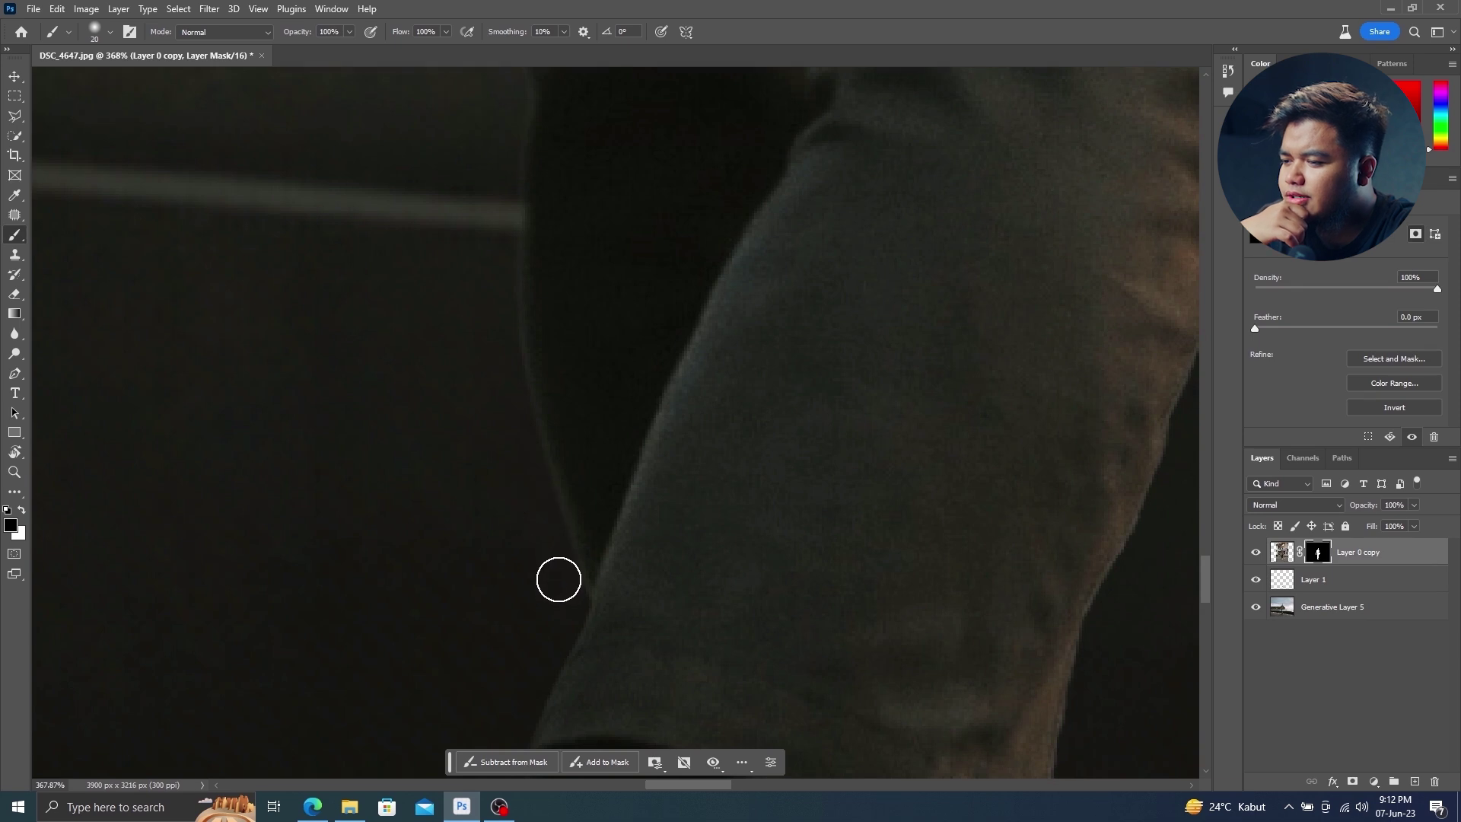
- Raise the orange light layer's opacity slightly
scroll(533, 607, down, 5)
scroll(533, 607, down, 5)
scroll(533, 605, down, 2)
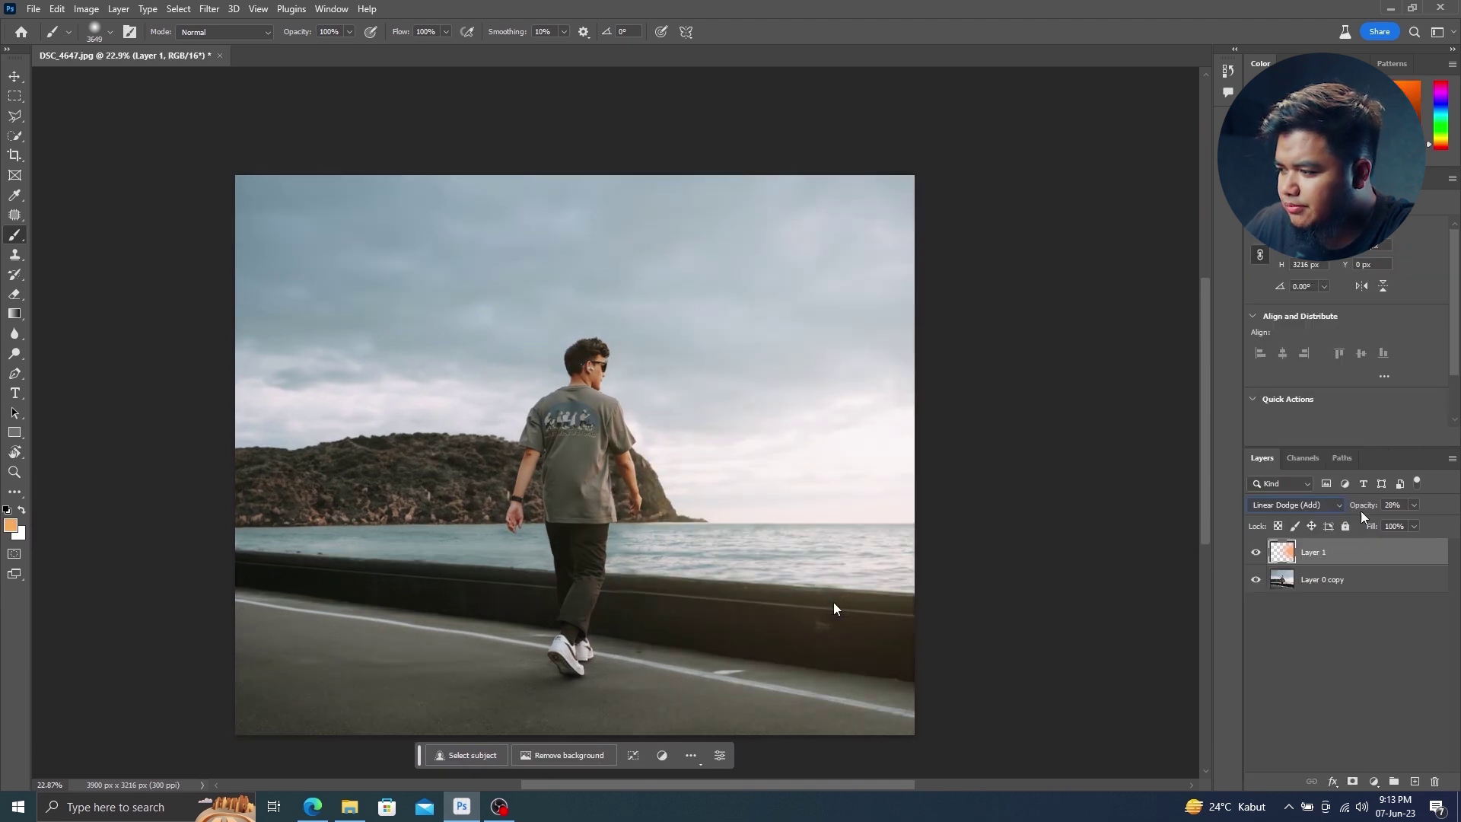
drag(1368, 509, 1372, 508)
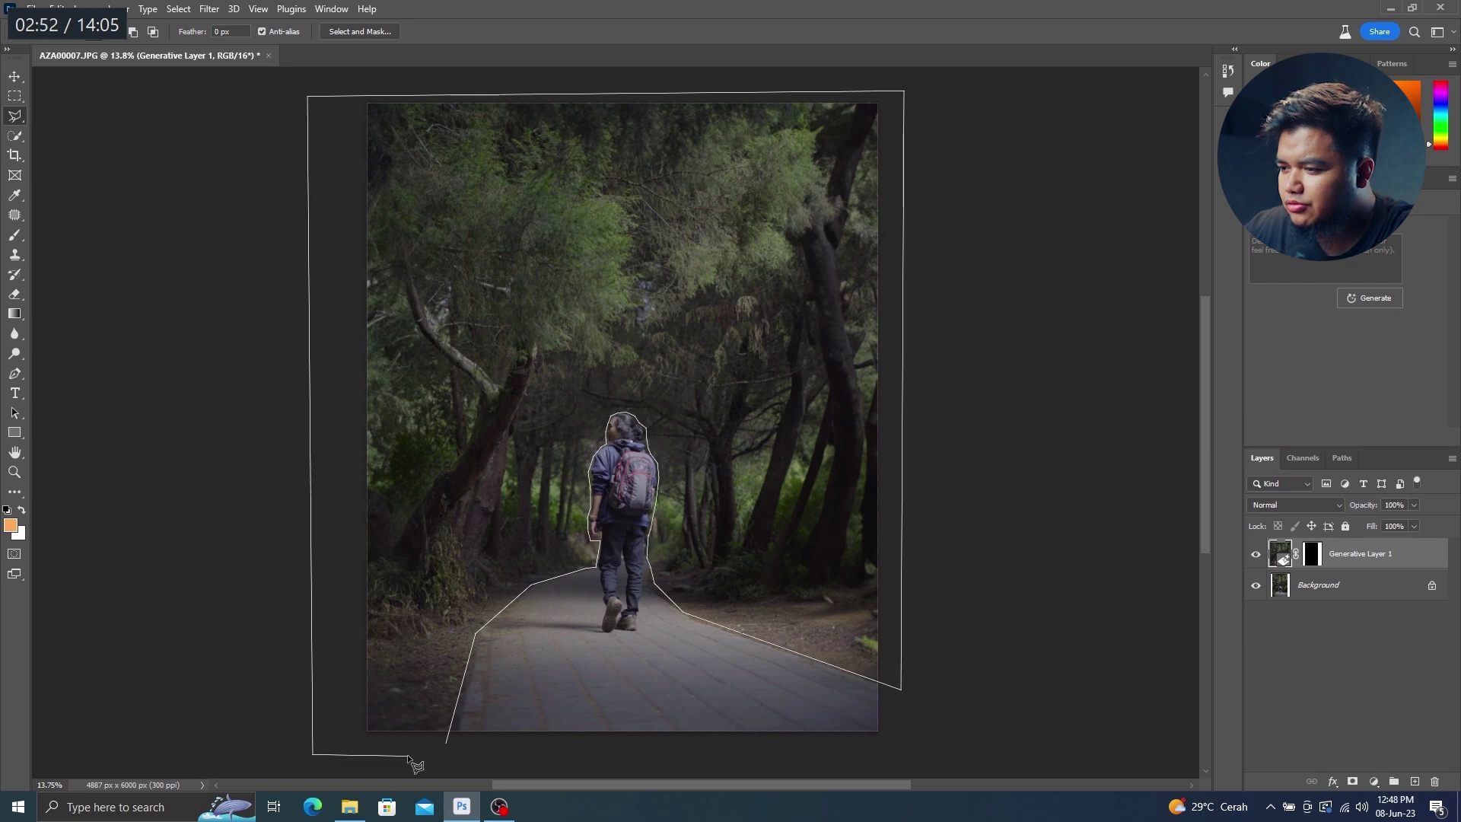
- Regenerate the trees over the path from the prompt 'sakura tree', choosing the third cherry-blossom variation
click(445, 757)
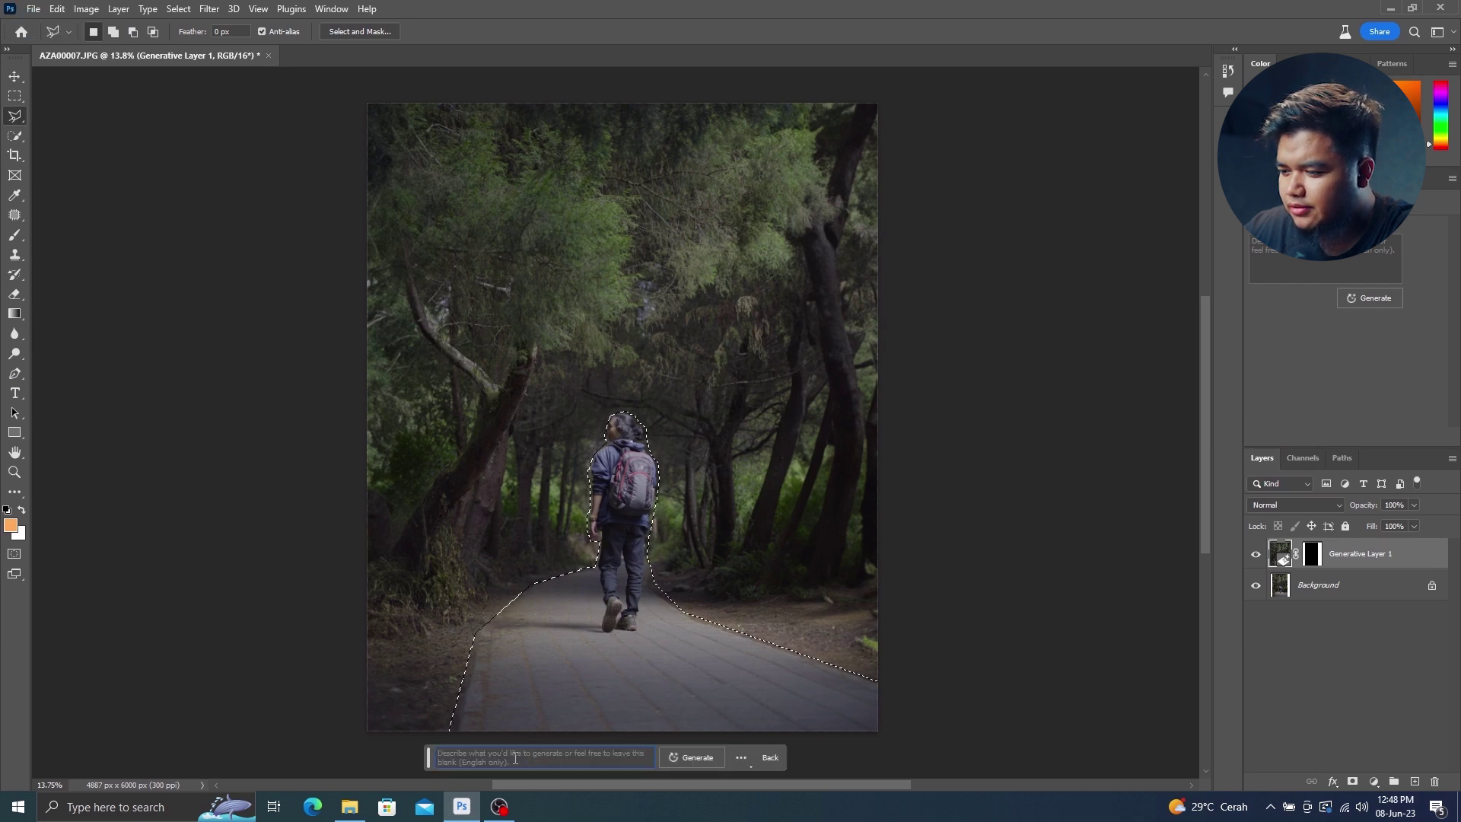
mouse_move(540, 757)
text(sakura tree)
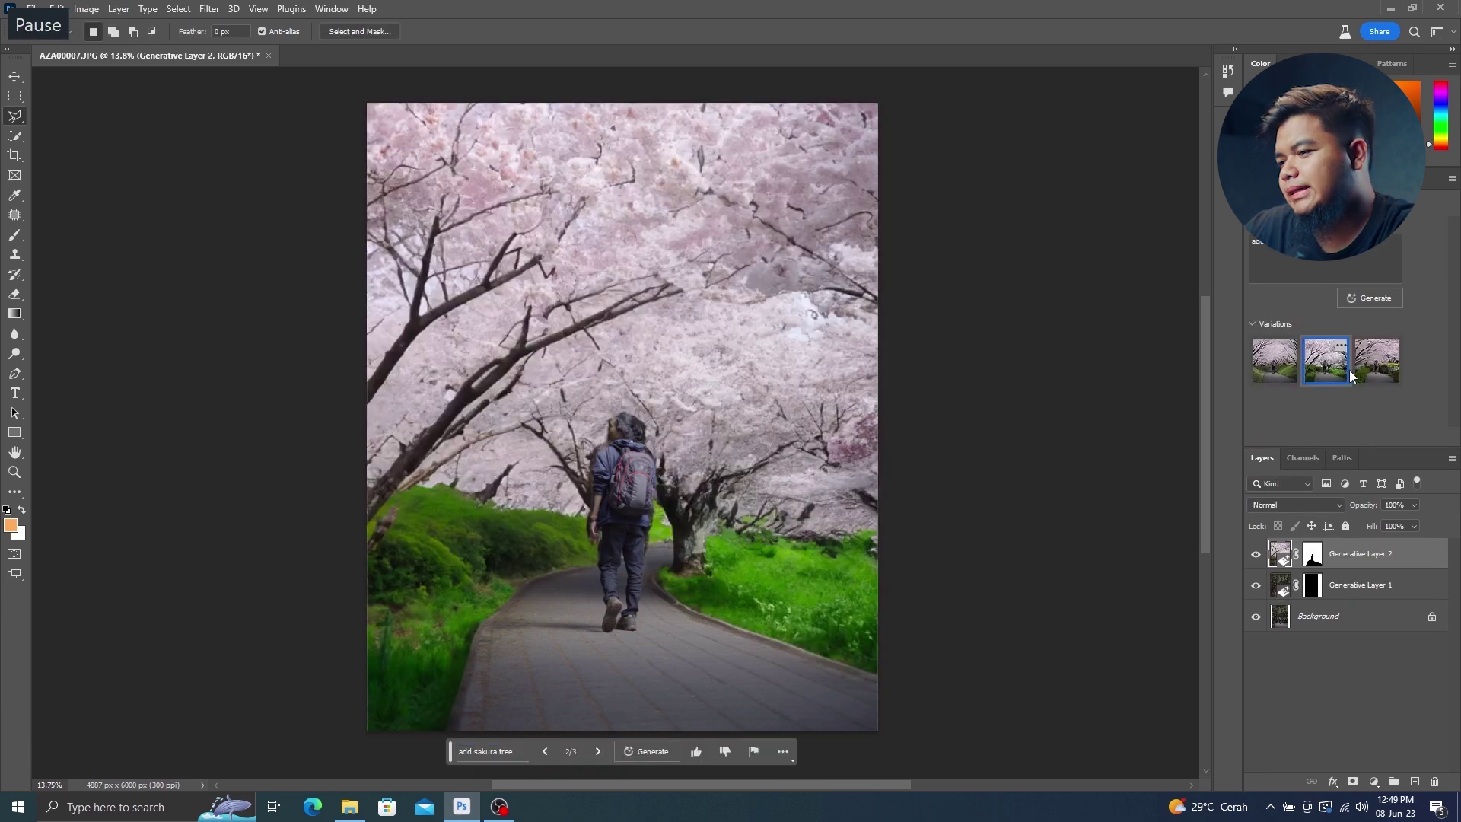
click(1374, 373)
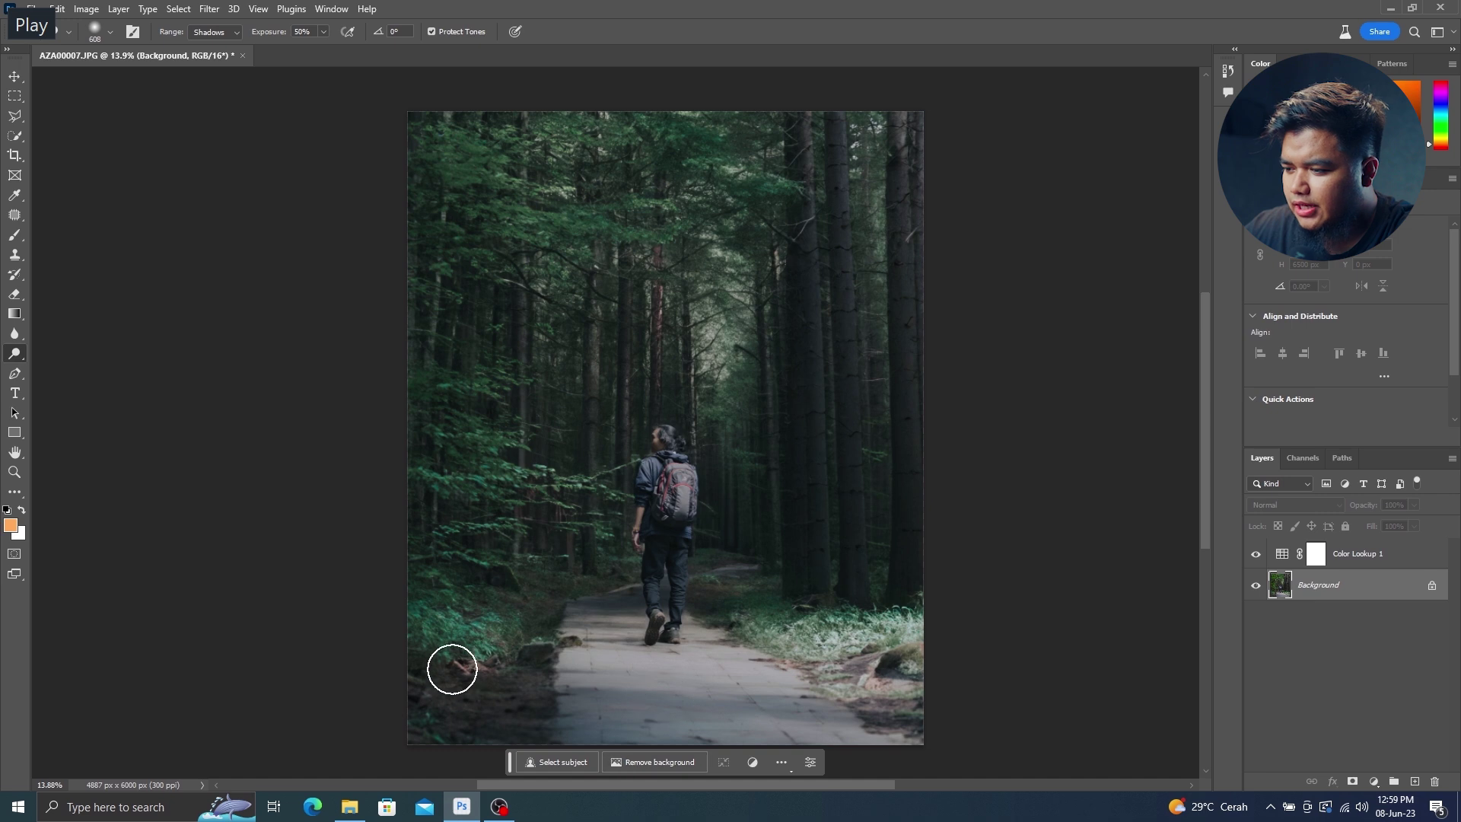
scroll(452, 673, down, 1)
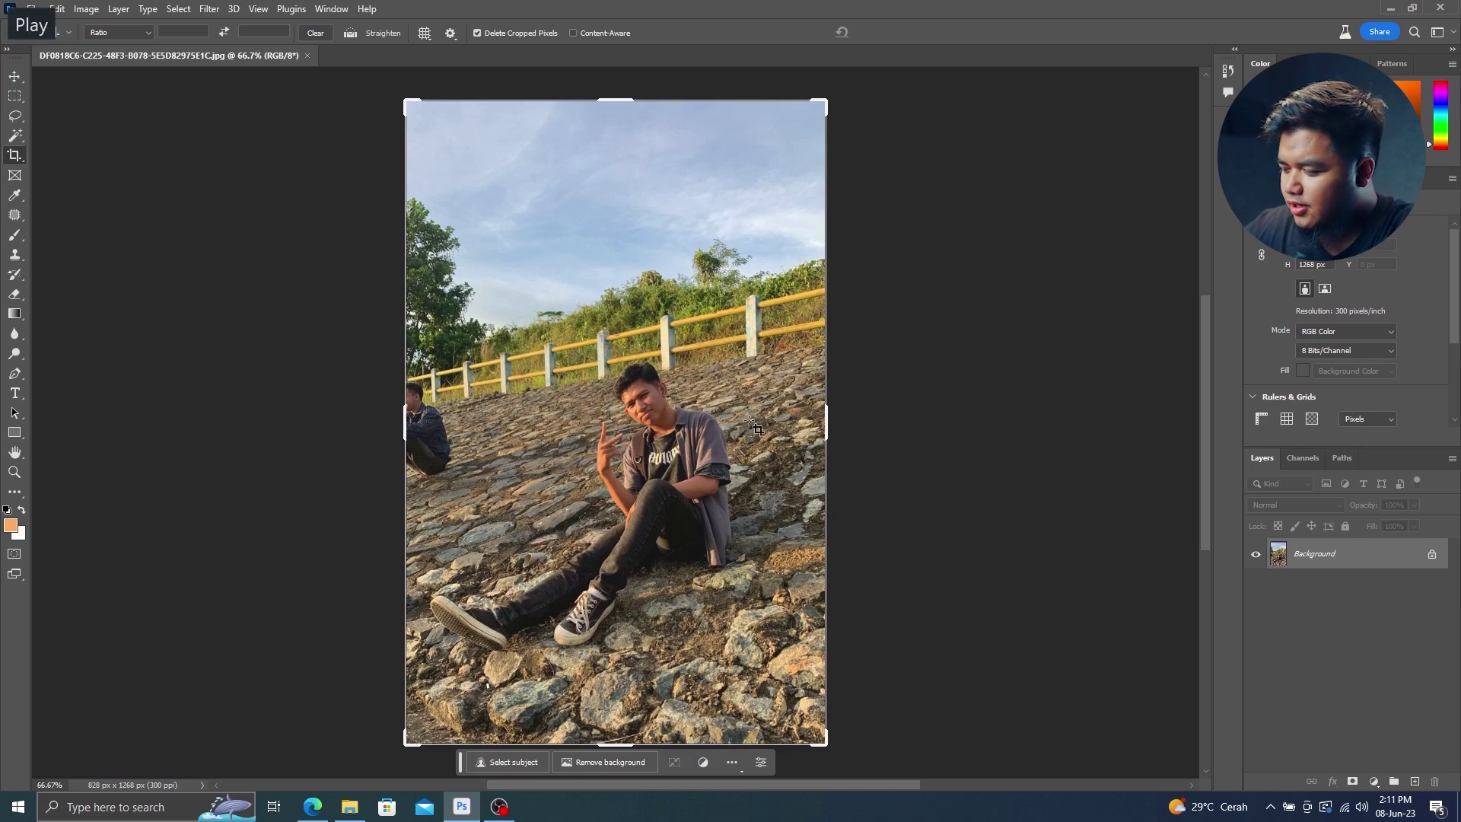
- Widen the rock-slope canvas on both sides and refine the man's selection around his shoes
drag(830, 427, 969, 426)
key(Return)
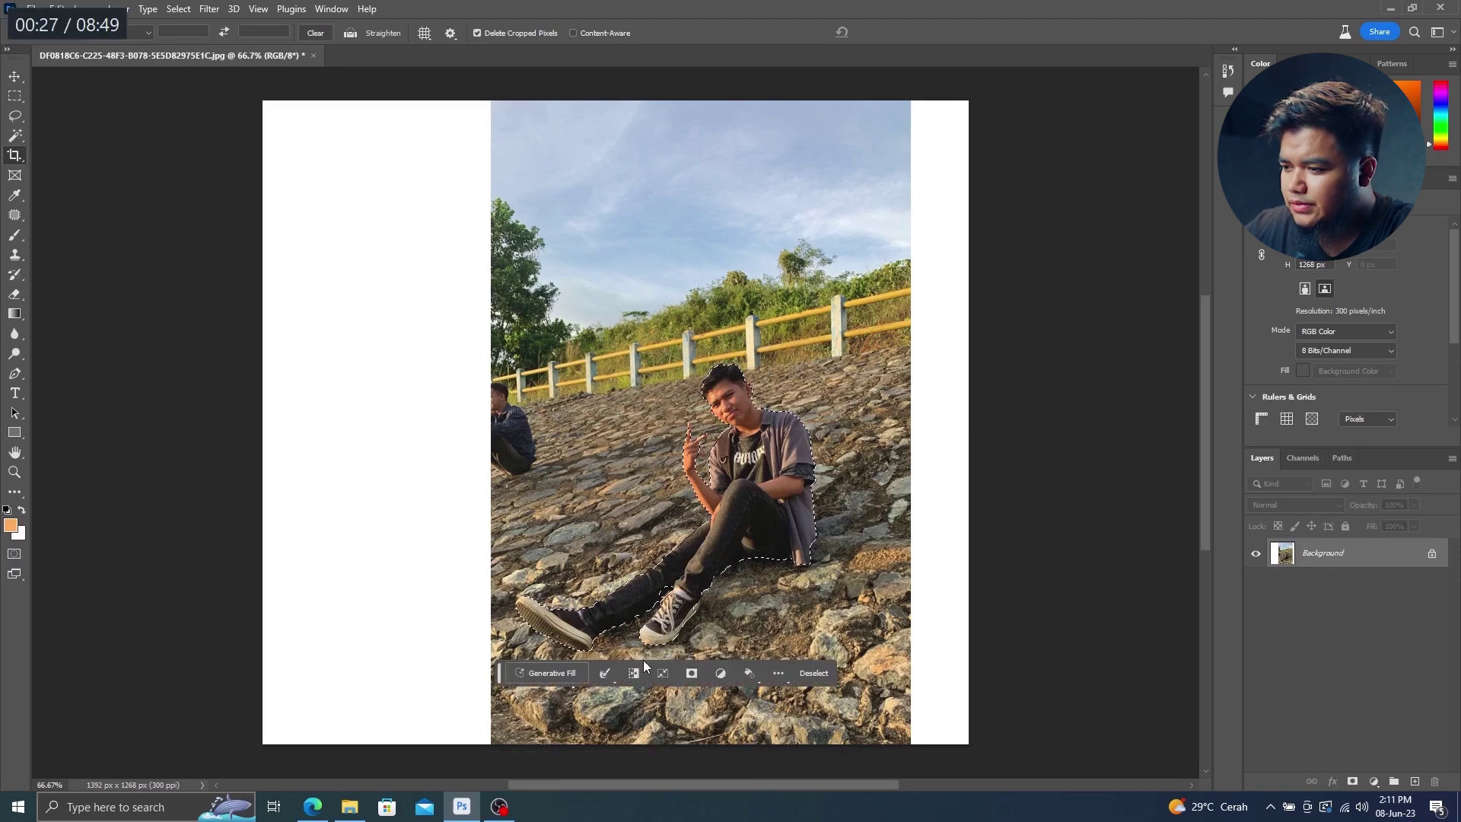
scroll(688, 447, up, 5)
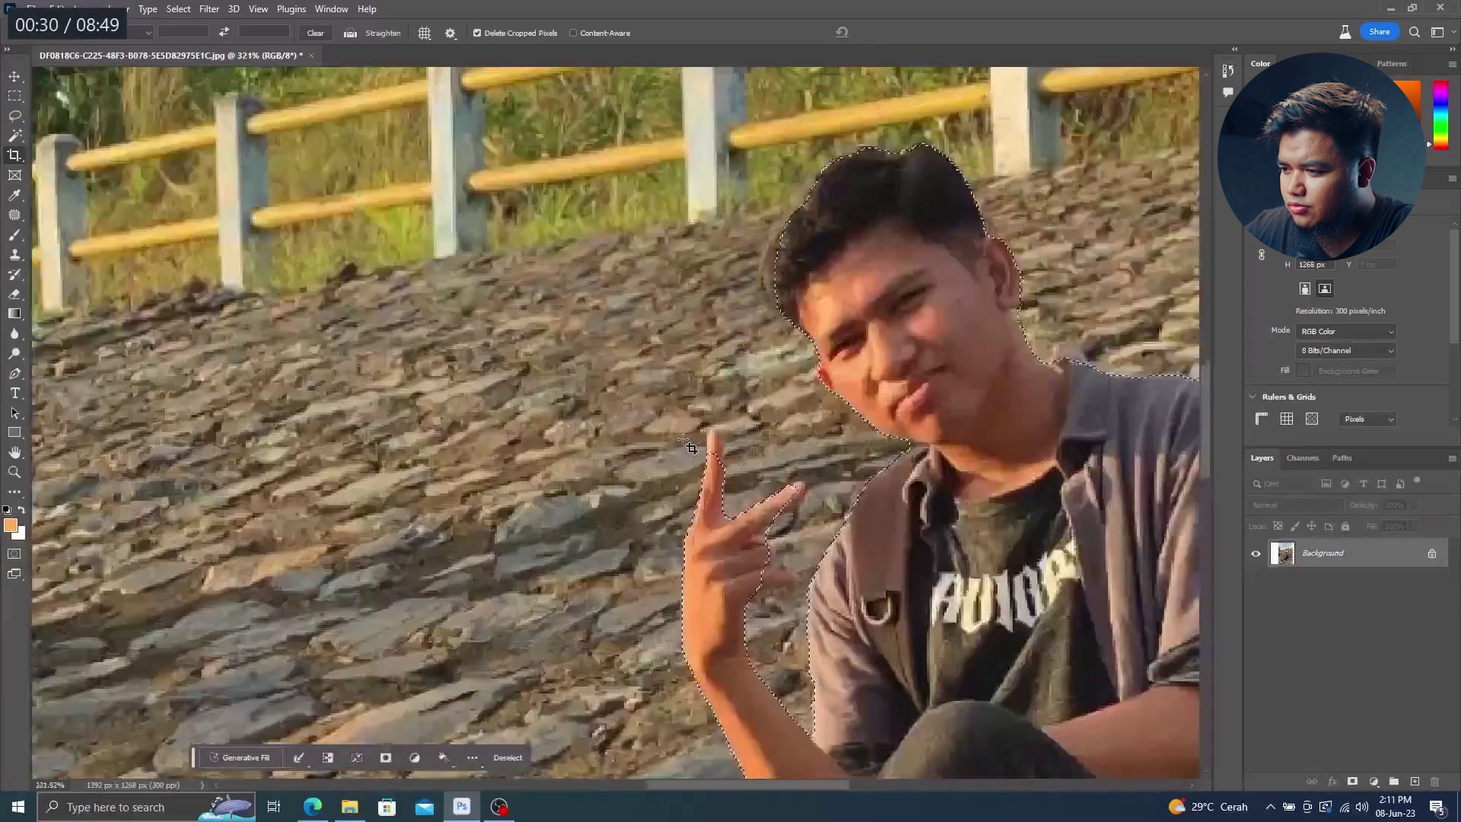
scroll(688, 447, up, 2)
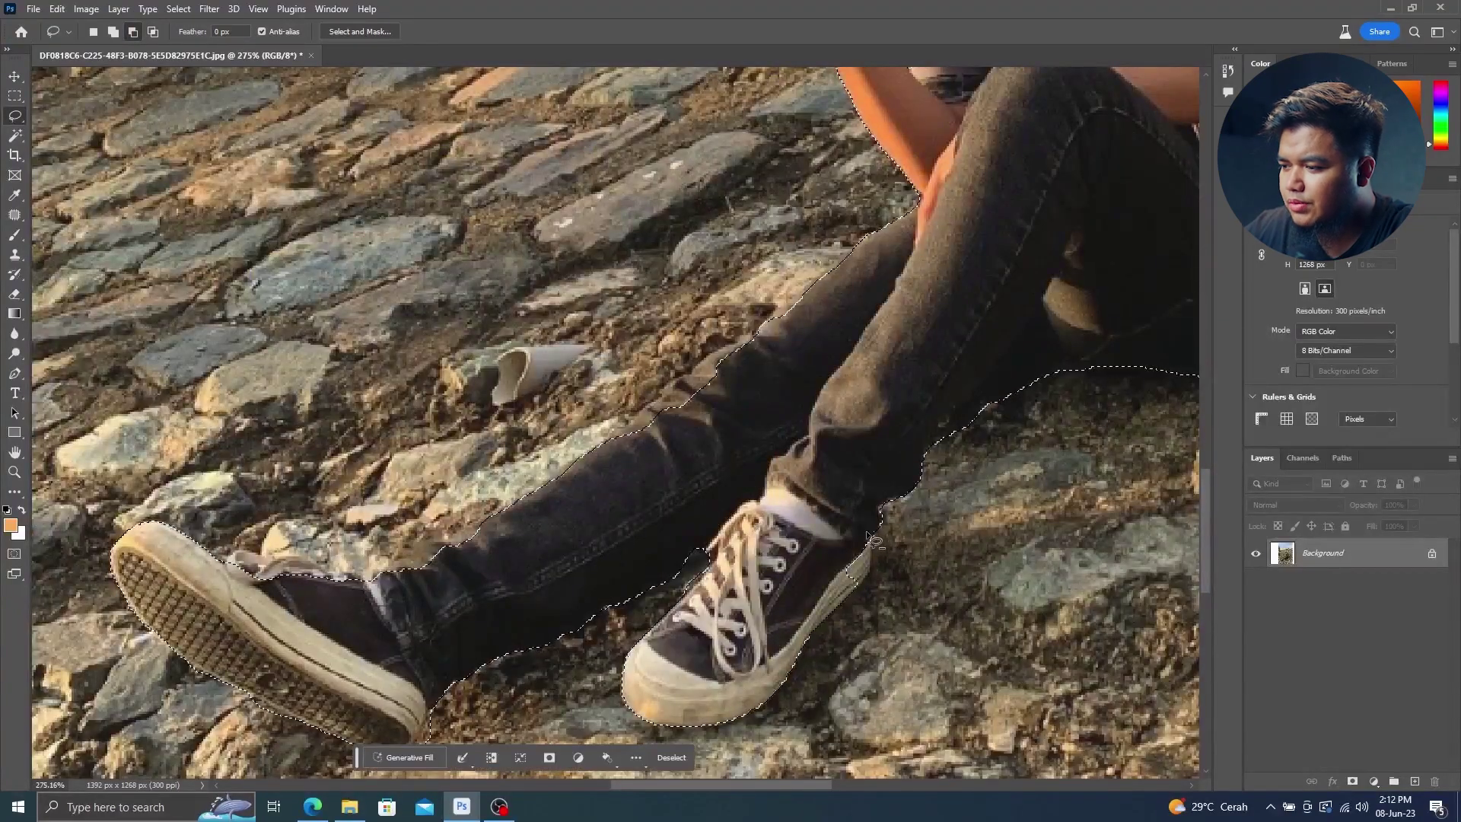
drag(883, 548, 877, 544)
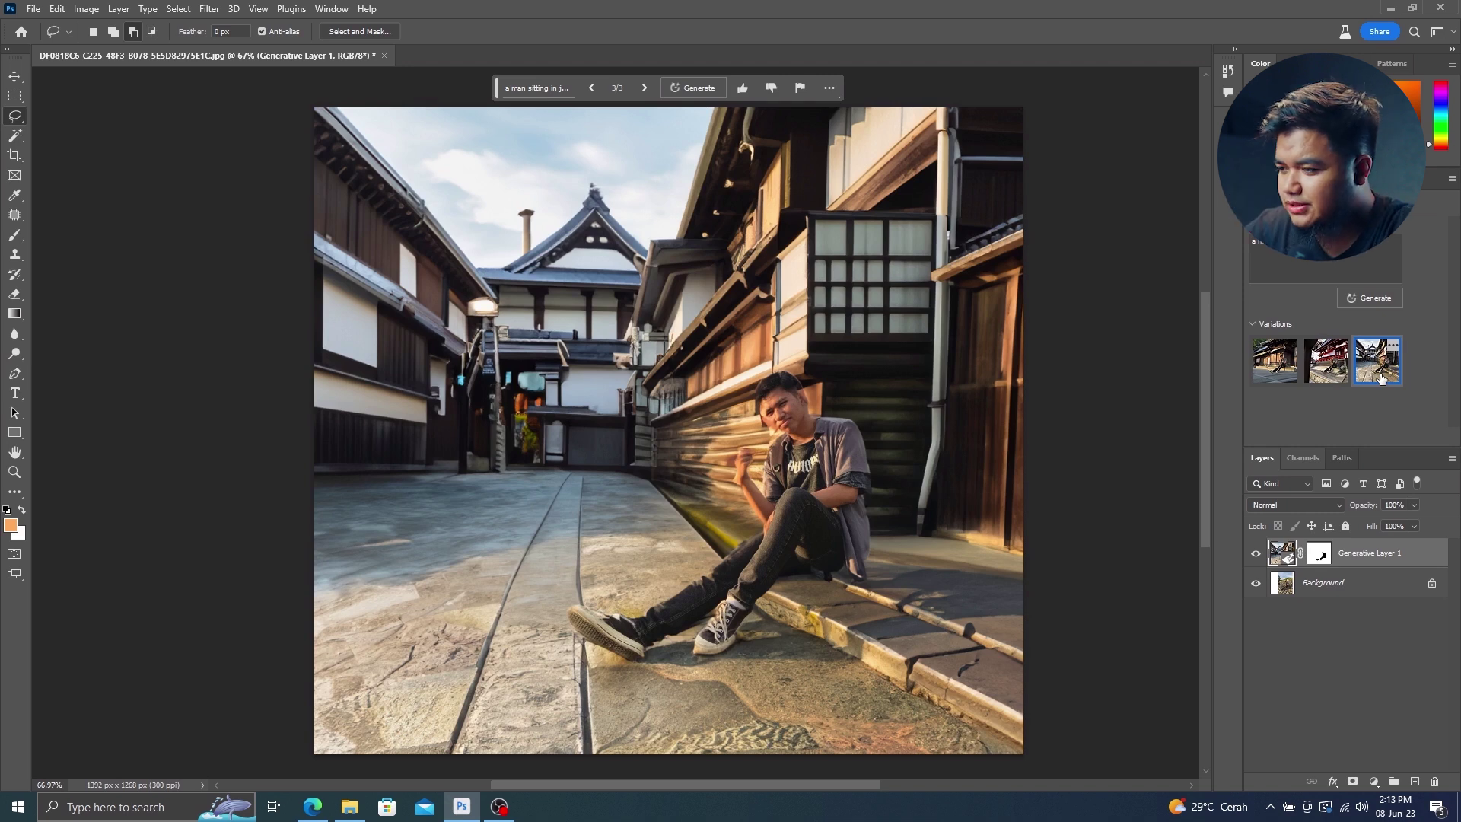
- Generate more Japanese backdrop variations around the seated man and browse through them
click(1364, 301)
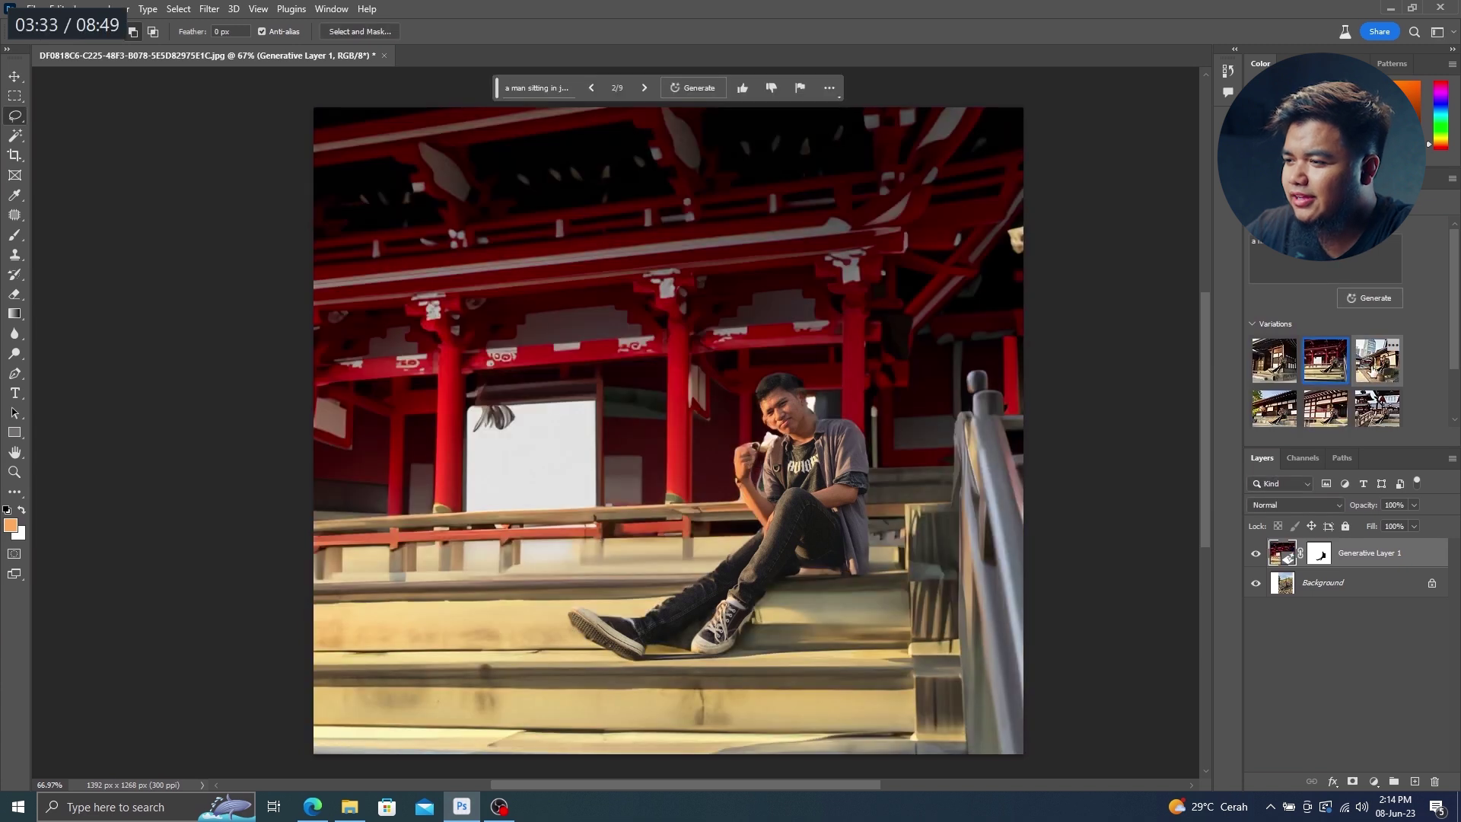
key(Right)
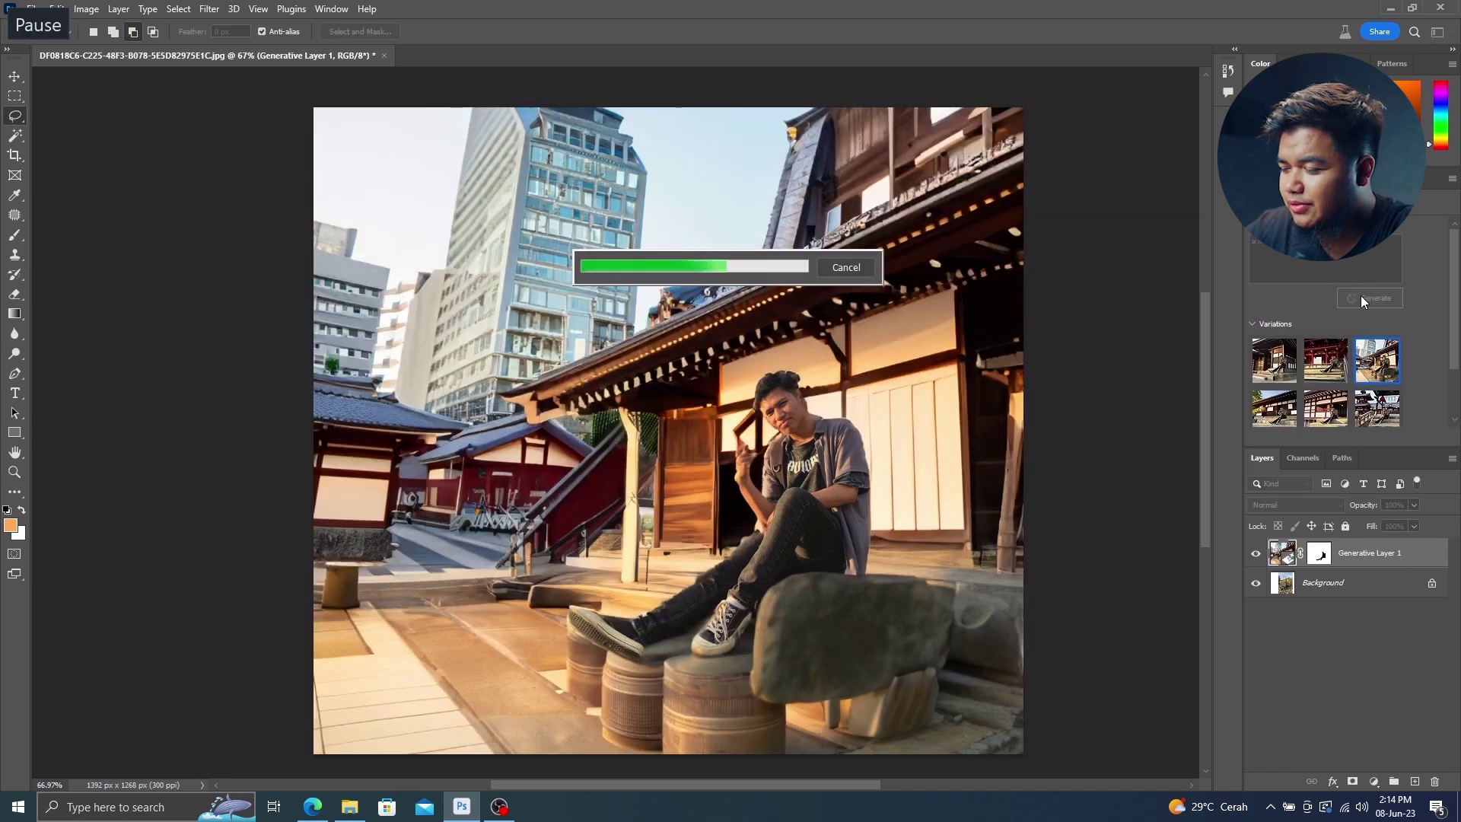
key(space)
key(Right)
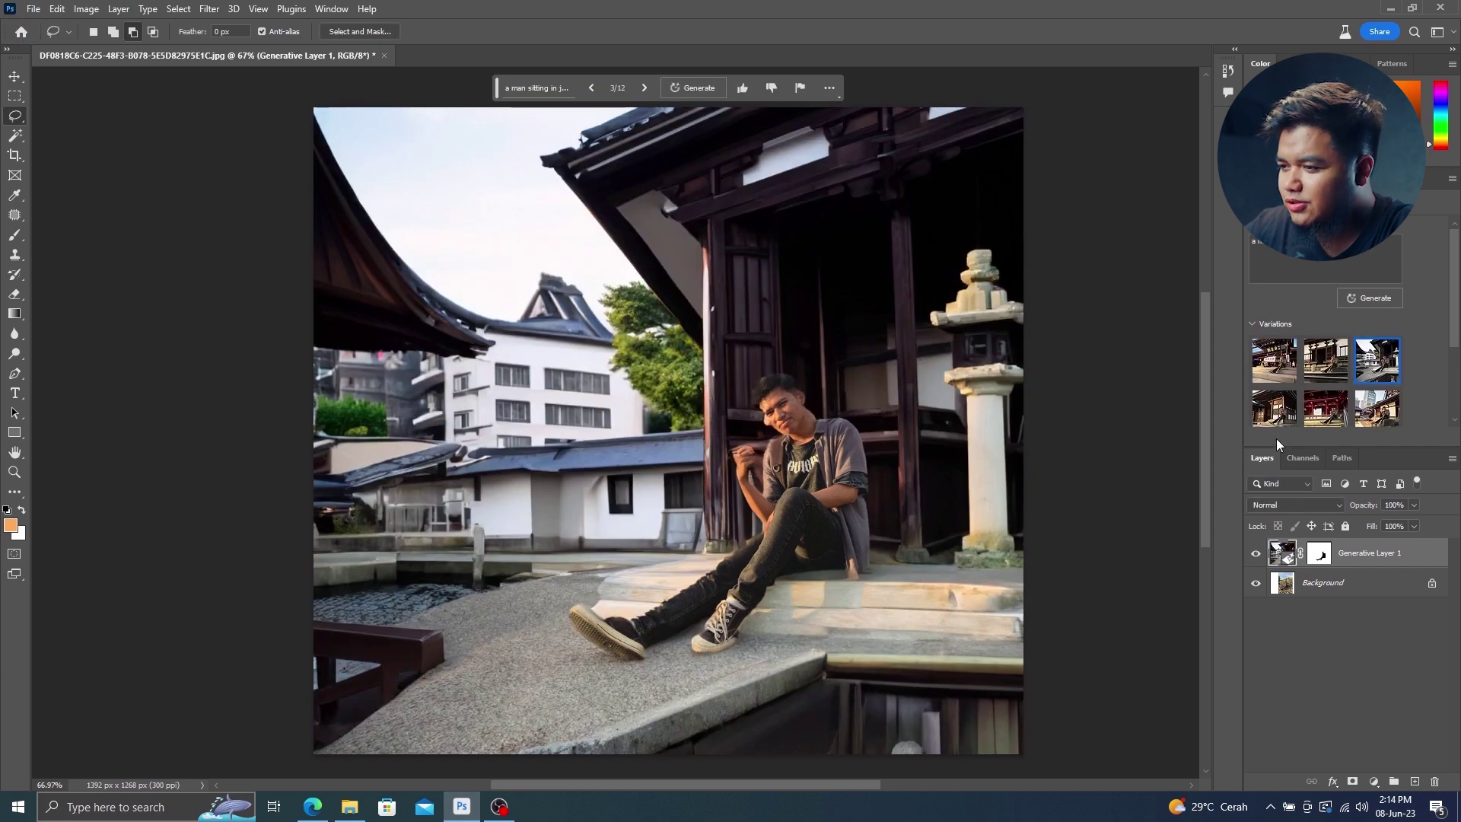
key(Right)
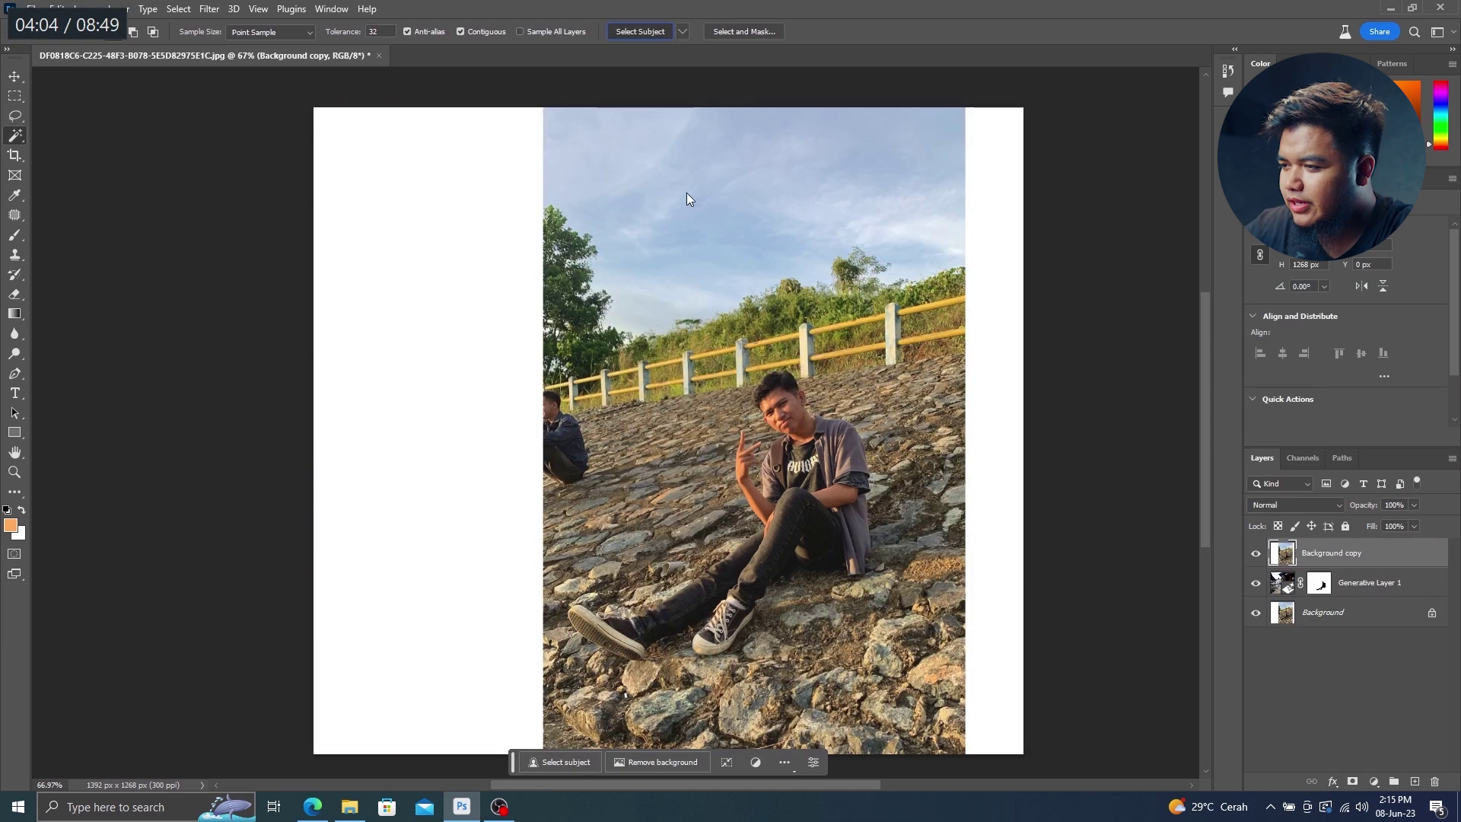
- Skip ahead through selecting the subject, refining the mask and painting it around the hair
key(Right)
key(Right)
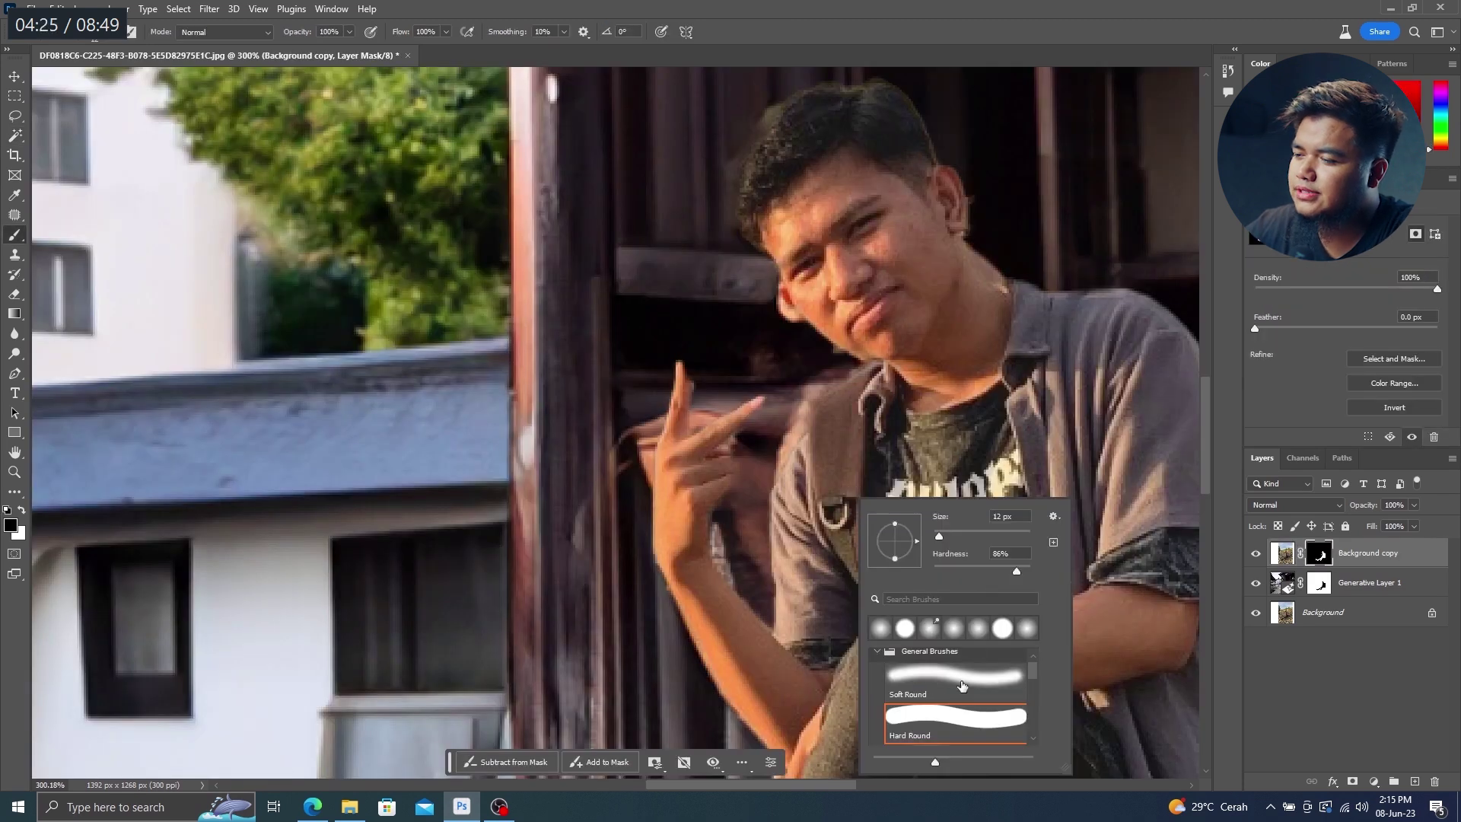
key(Right)
key(Right)
key(Right)
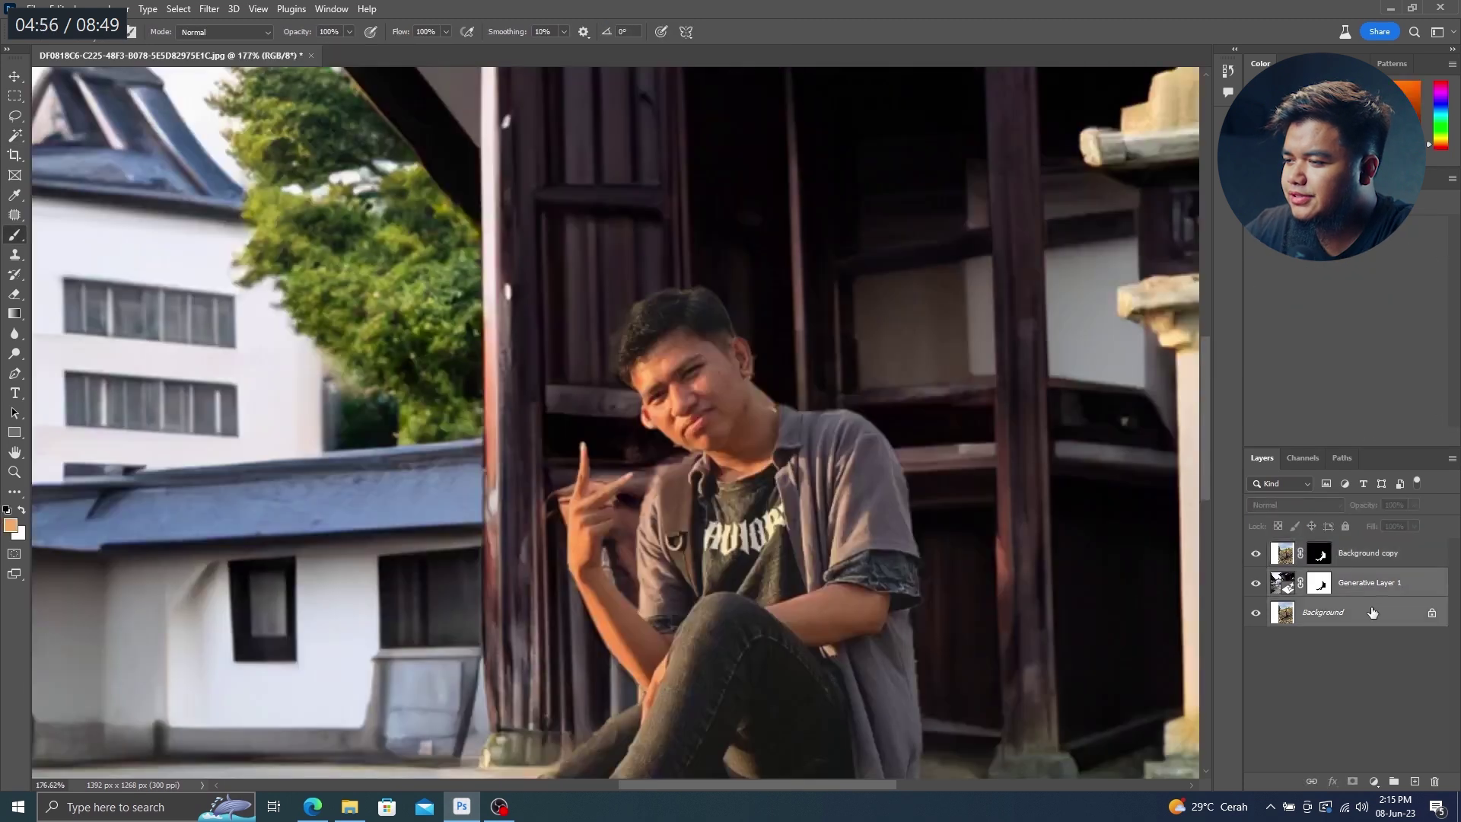
key(Right)
key(Right)
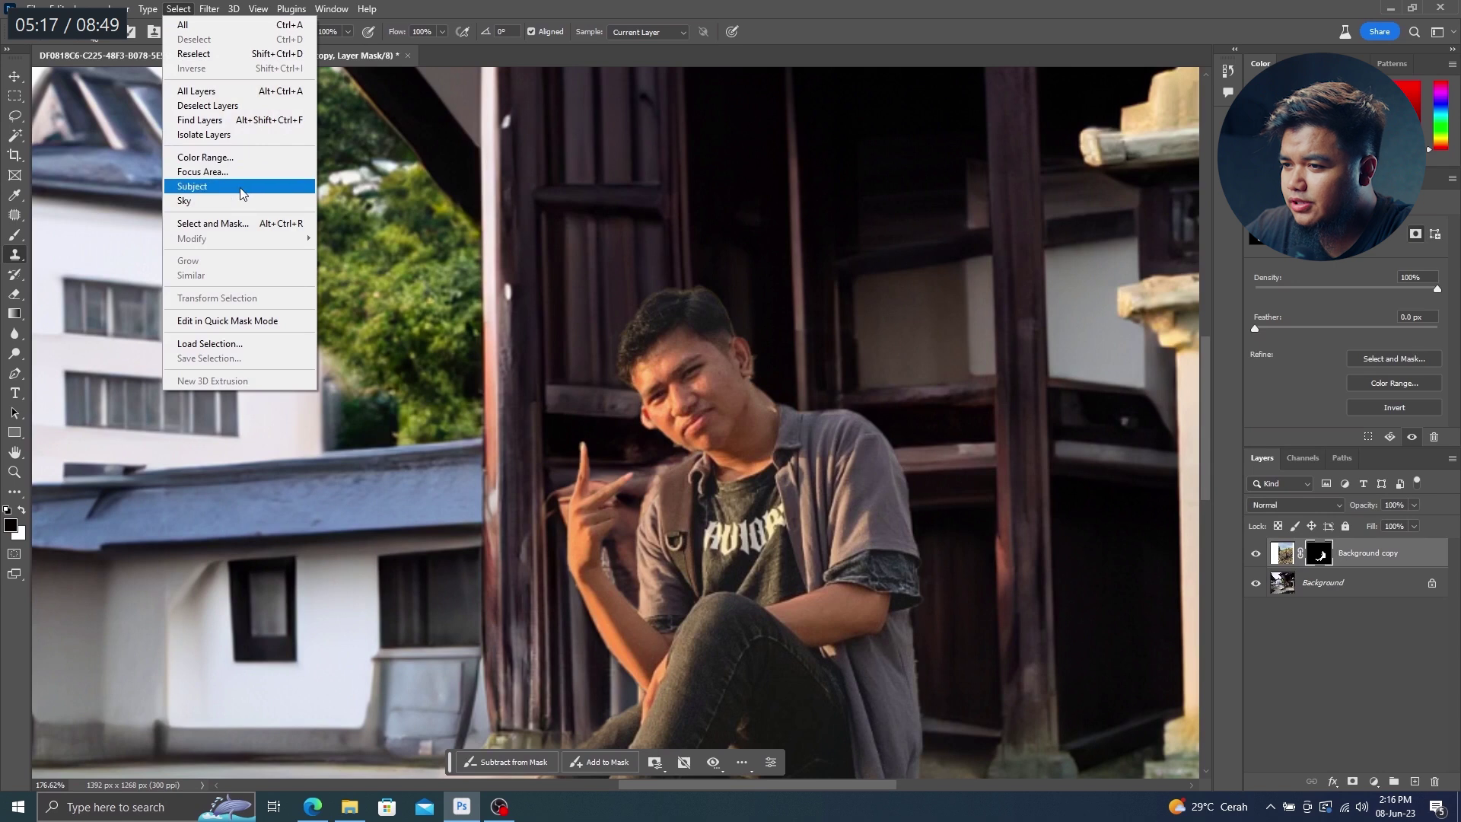
key(Right)
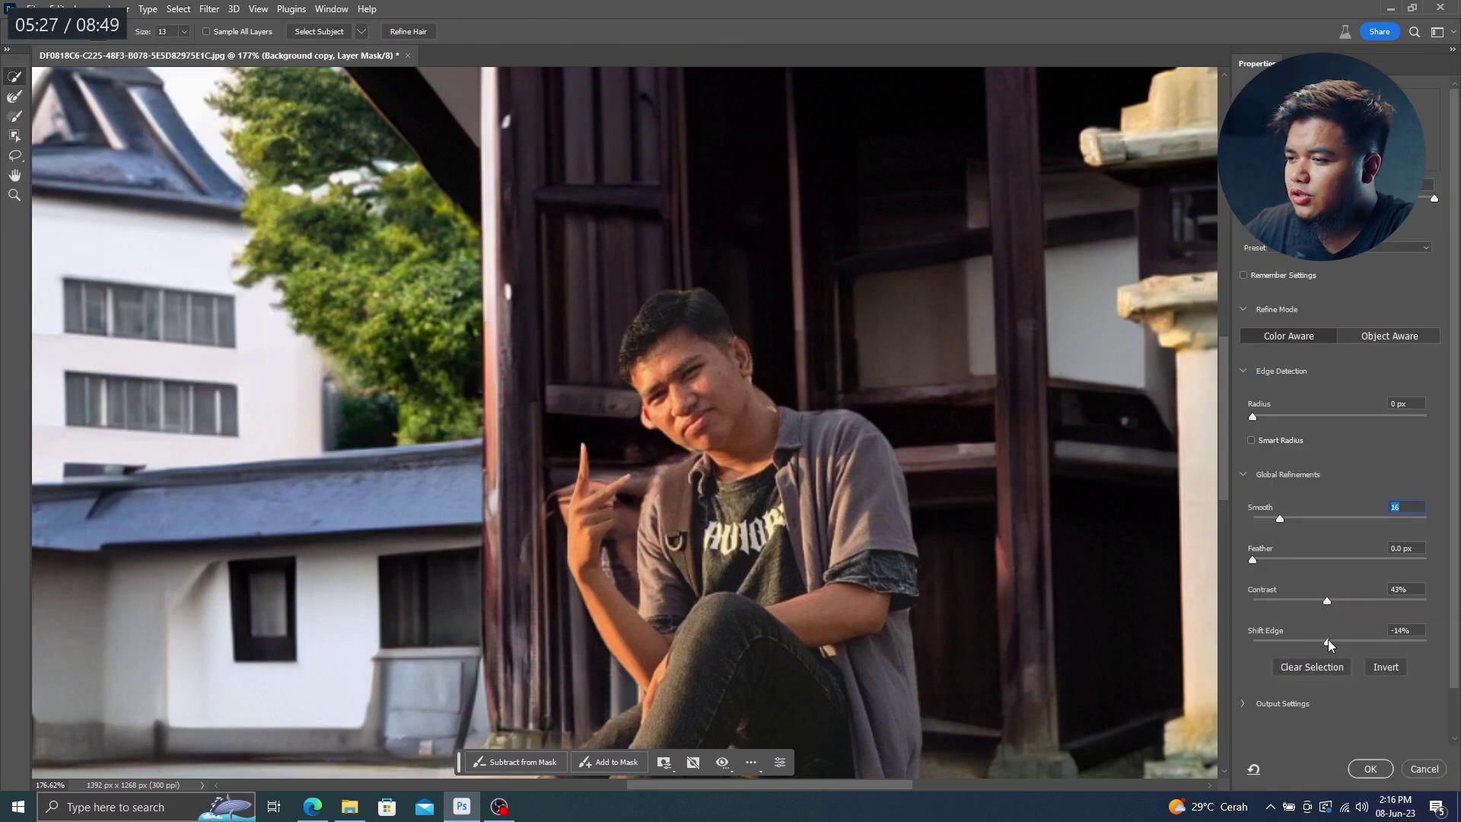
key(Right)
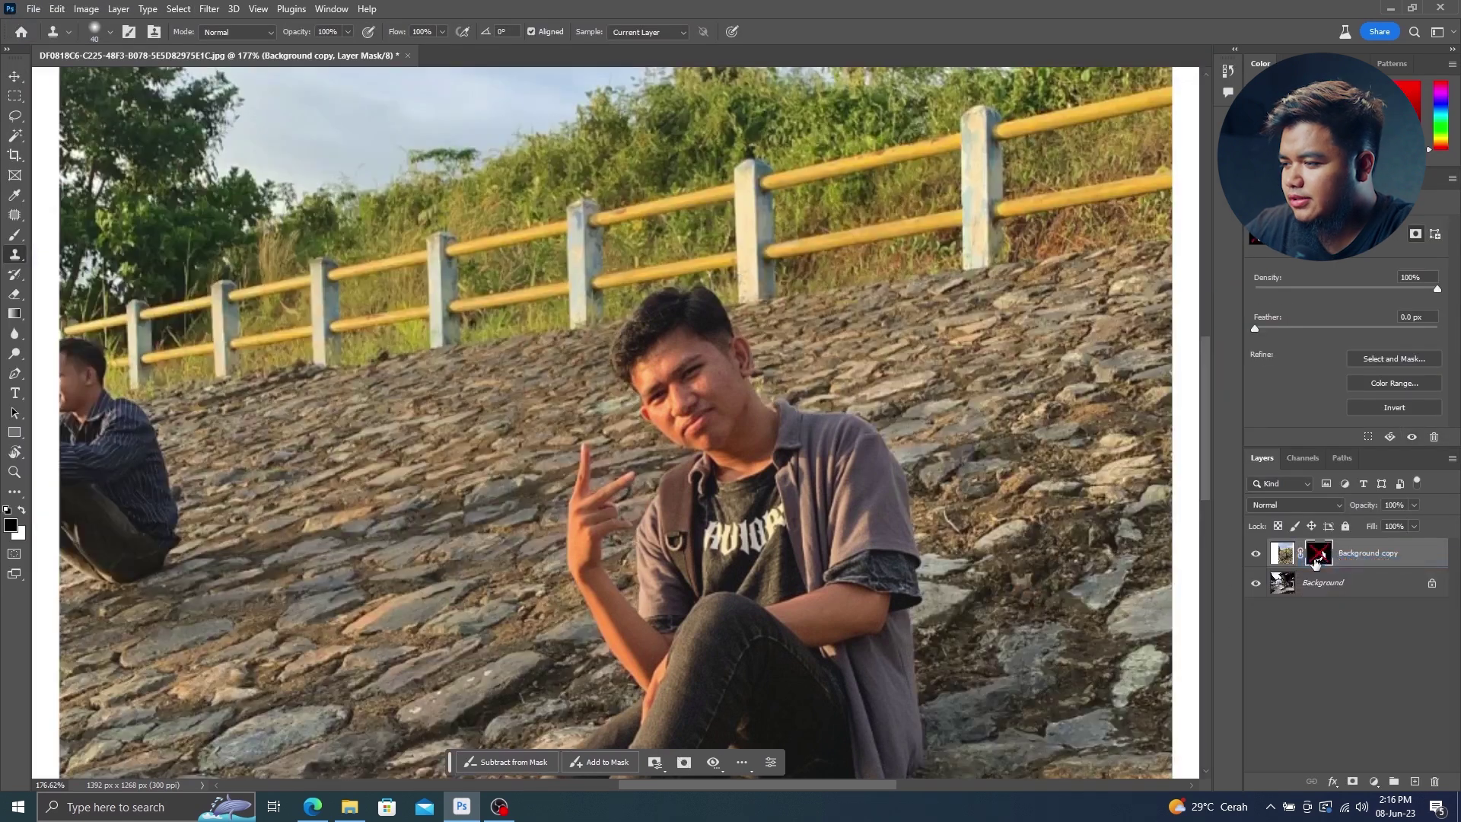
key(Right)
key(Right)
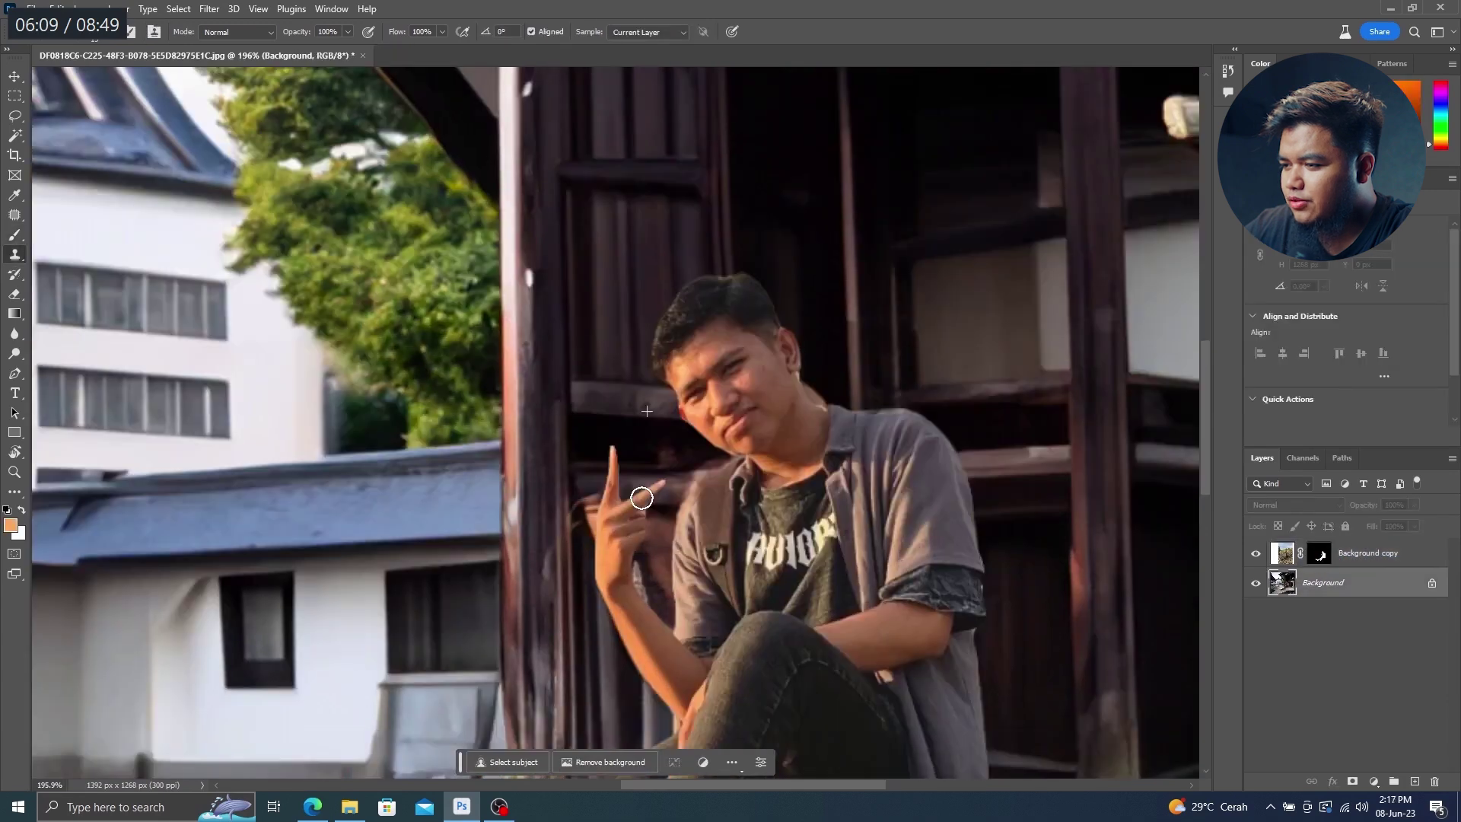
key(Right)
key(Right)
key(Right)
key(Right)
key(Right)
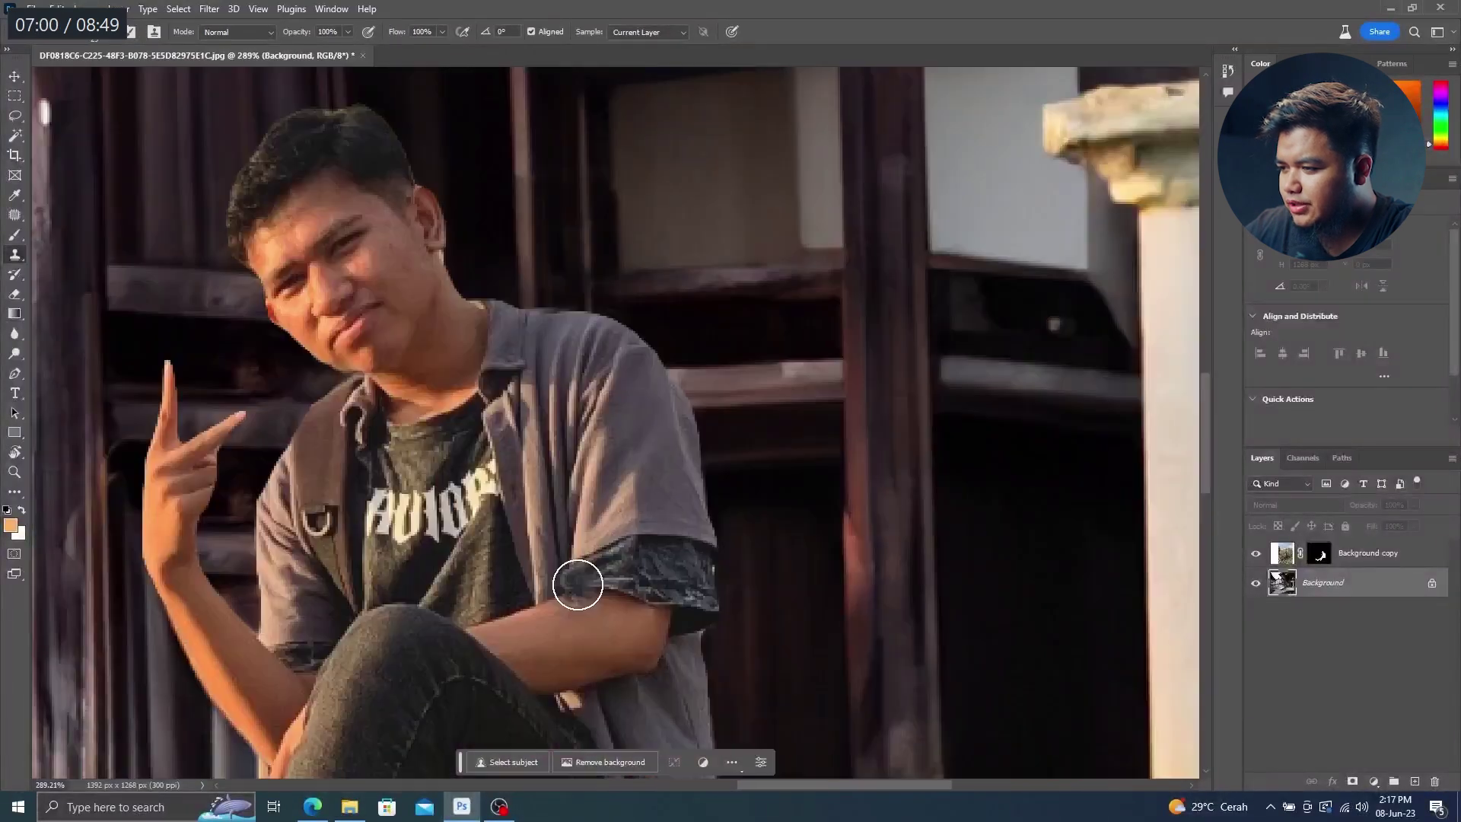
key(Right)
key(Right)
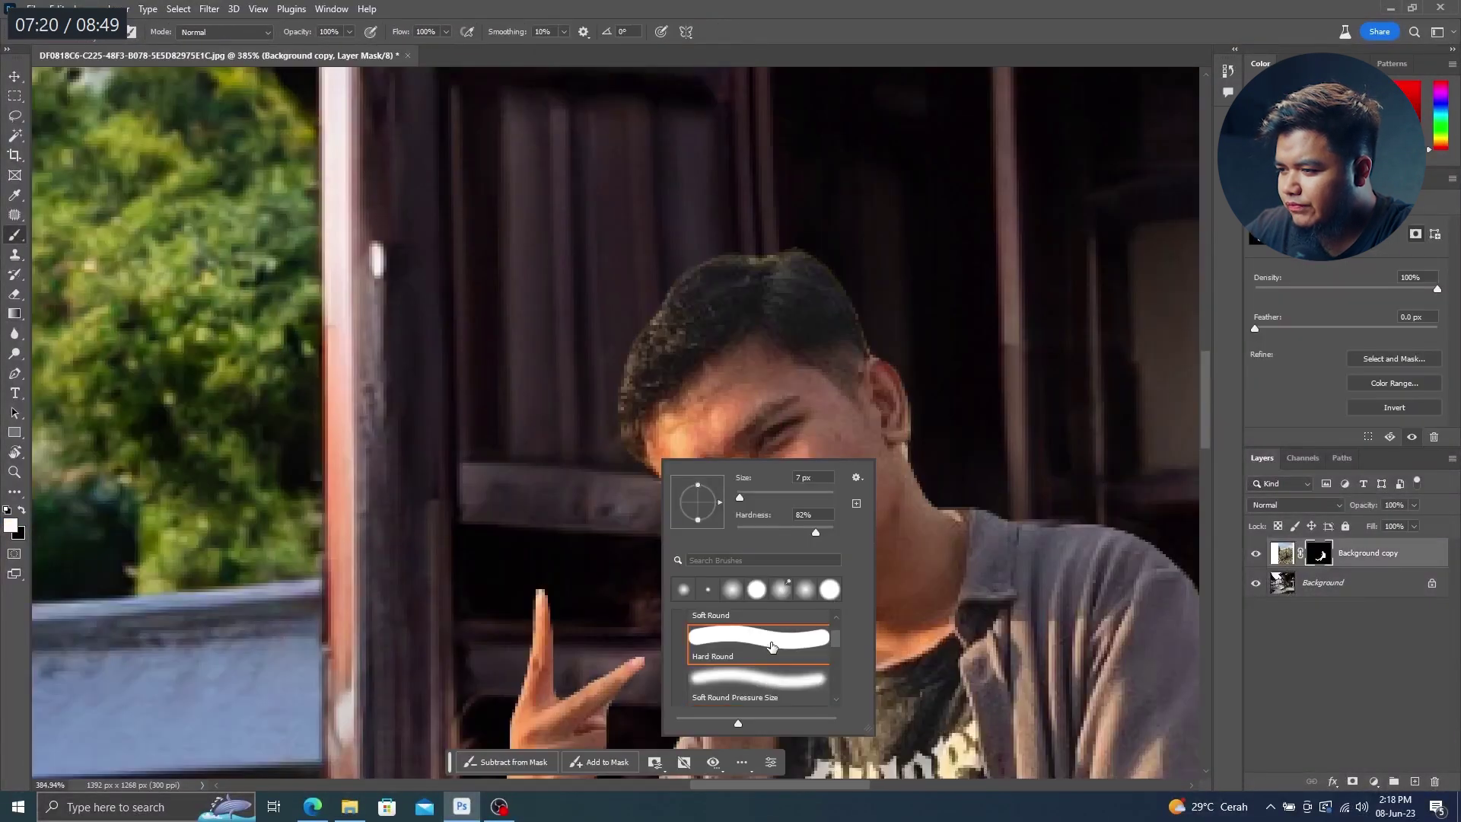
key(Right)
key(Right)
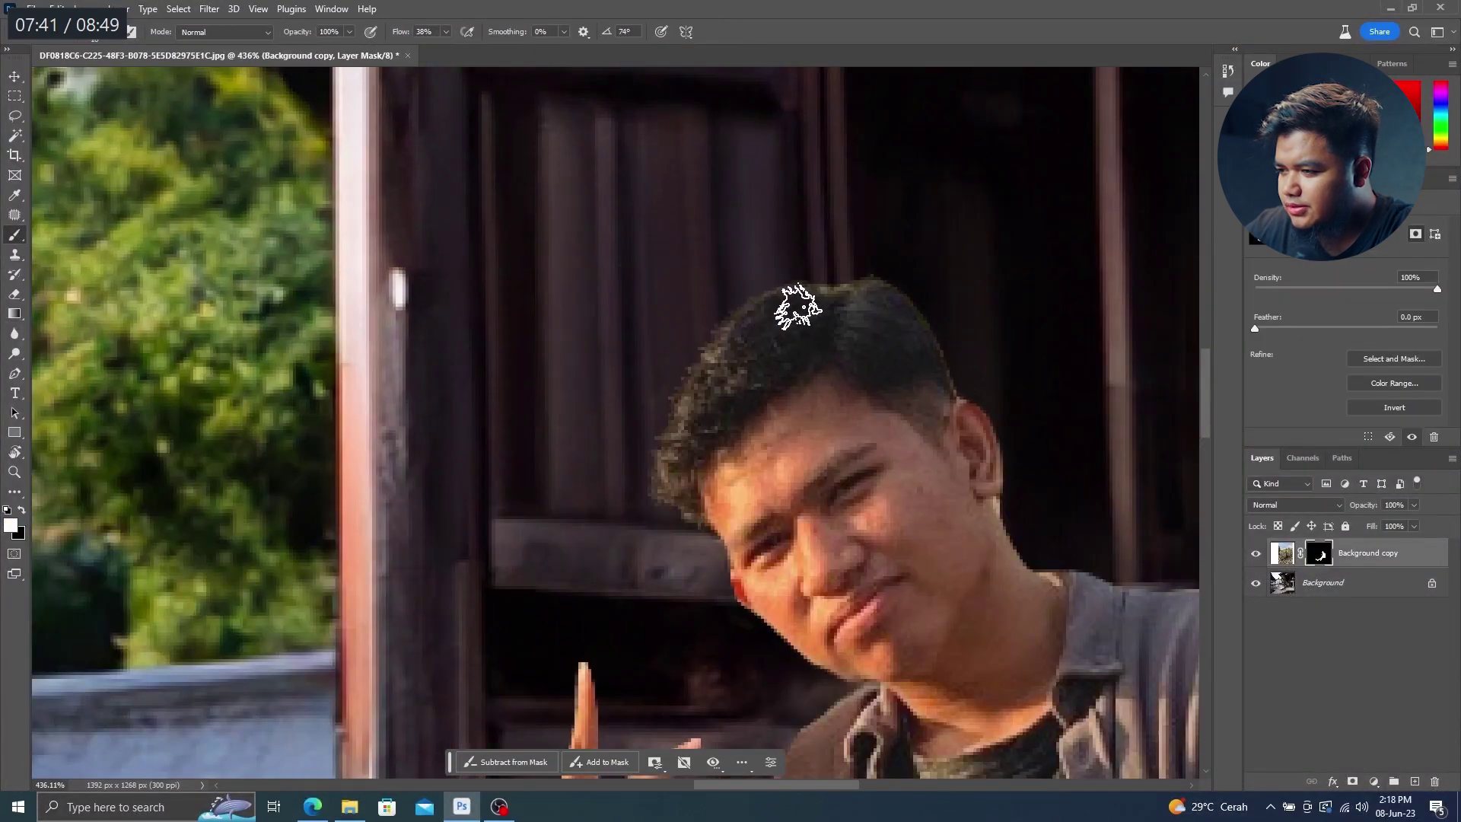
key(Right)
key(Right)
key(Right)
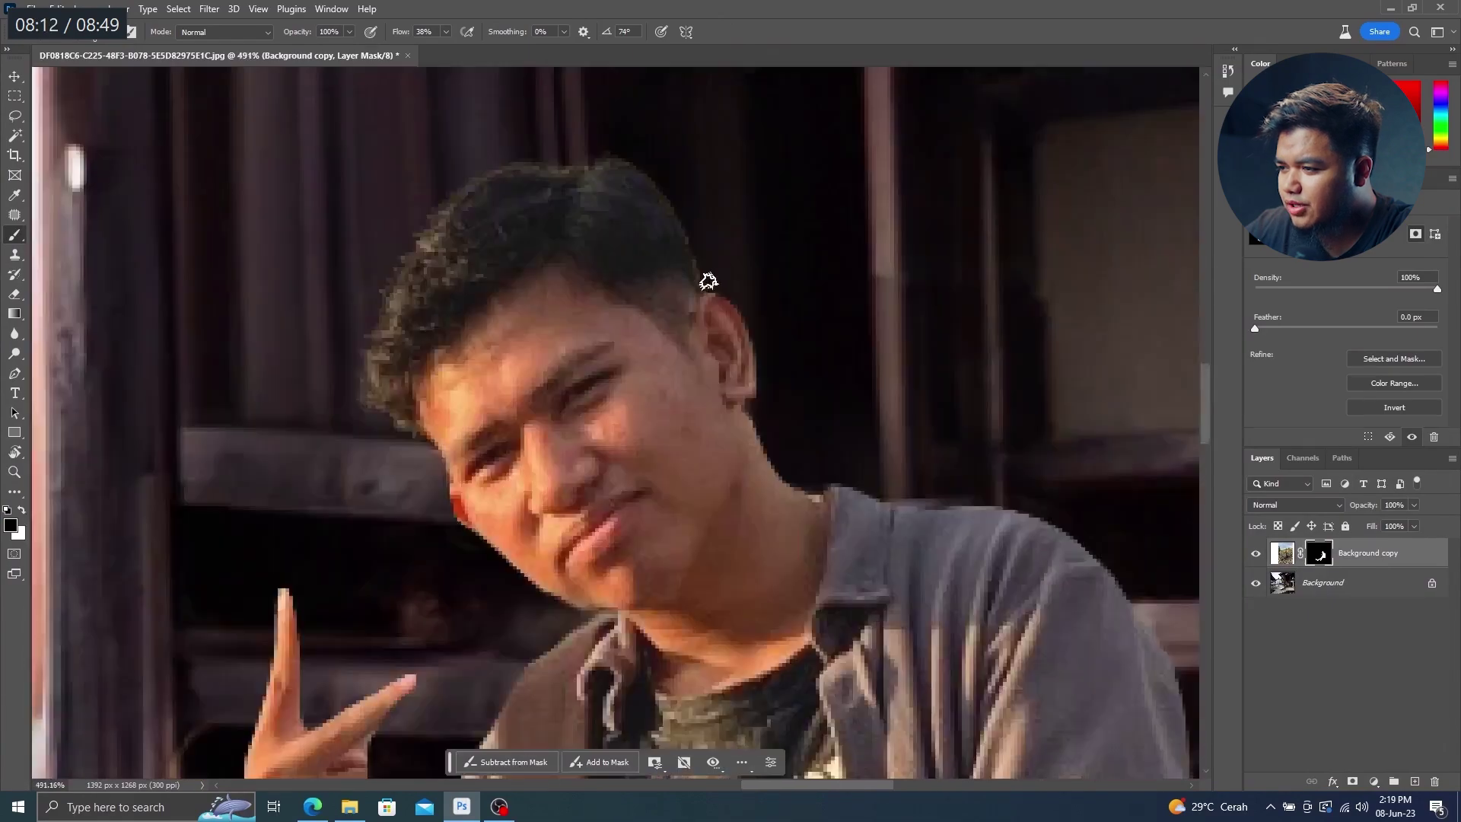
key(Right)
key(Right)
key(Right)
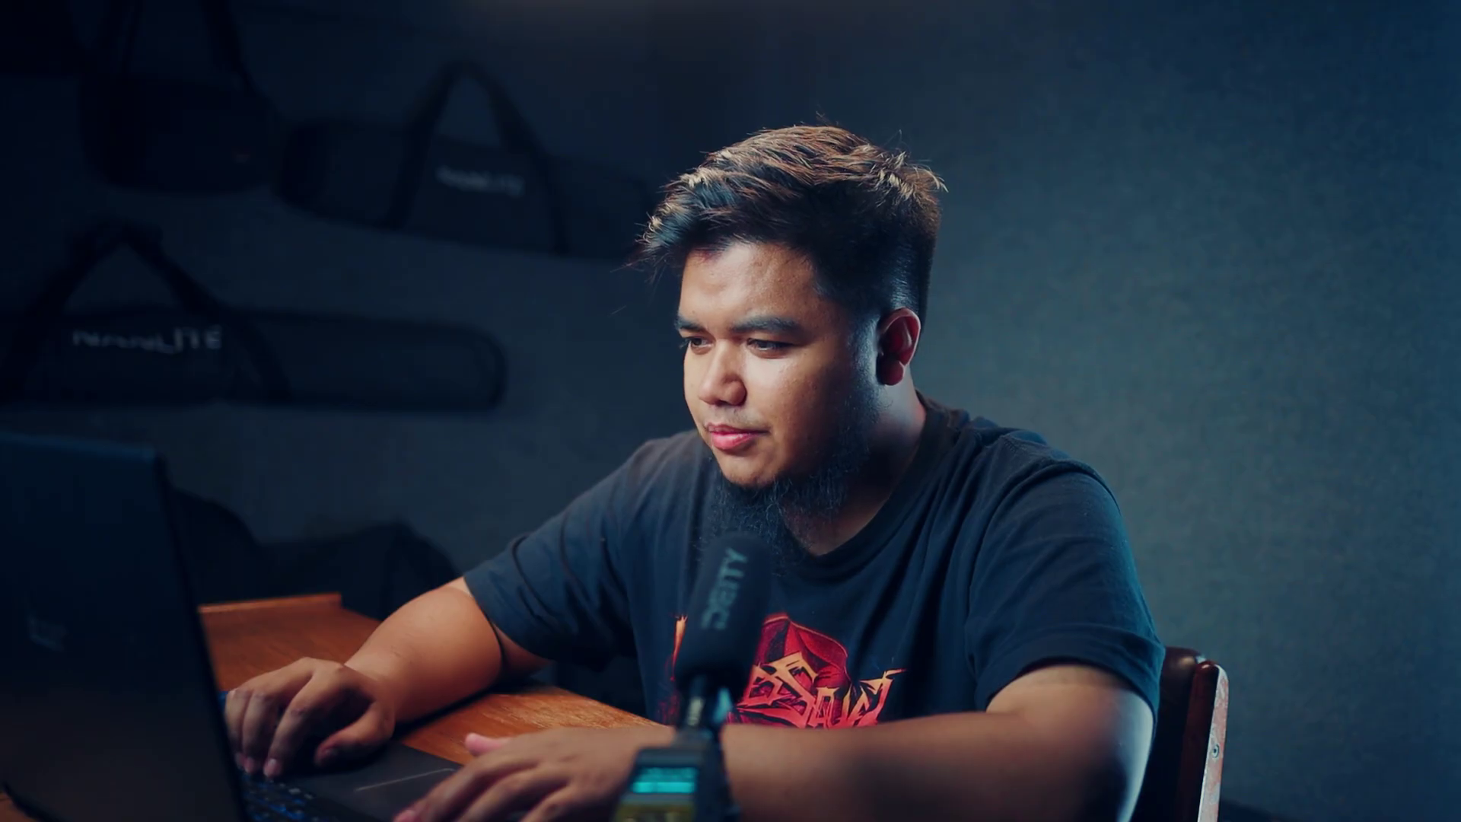
- Pause and resume playback while the mountain portrait's crop is widened to 4362 px
key(Right)
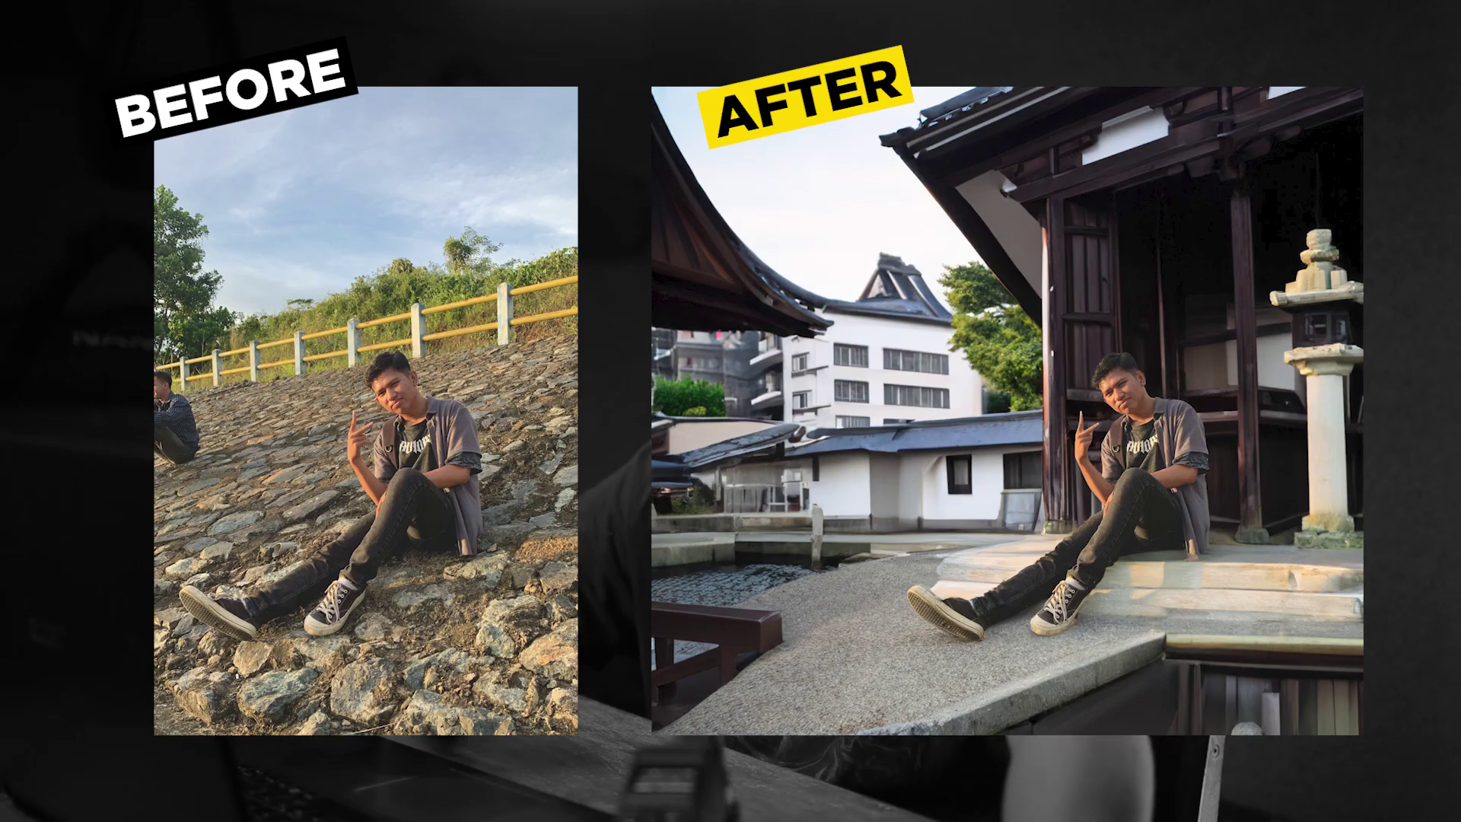
key(Right)
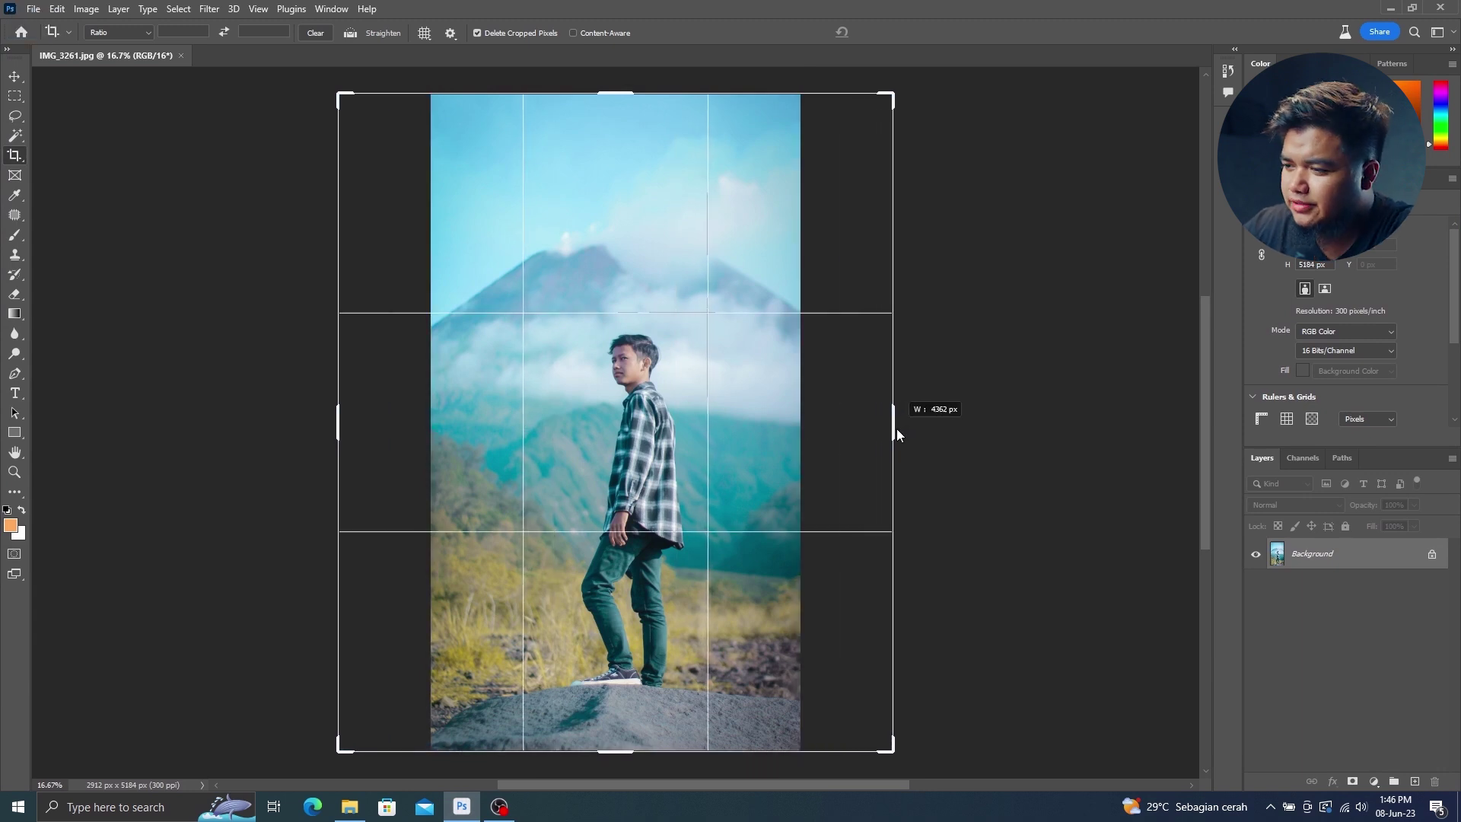
- Skip past the side fill and subject expansion, then generate 'mountain view' scenery around the man
key(Right)
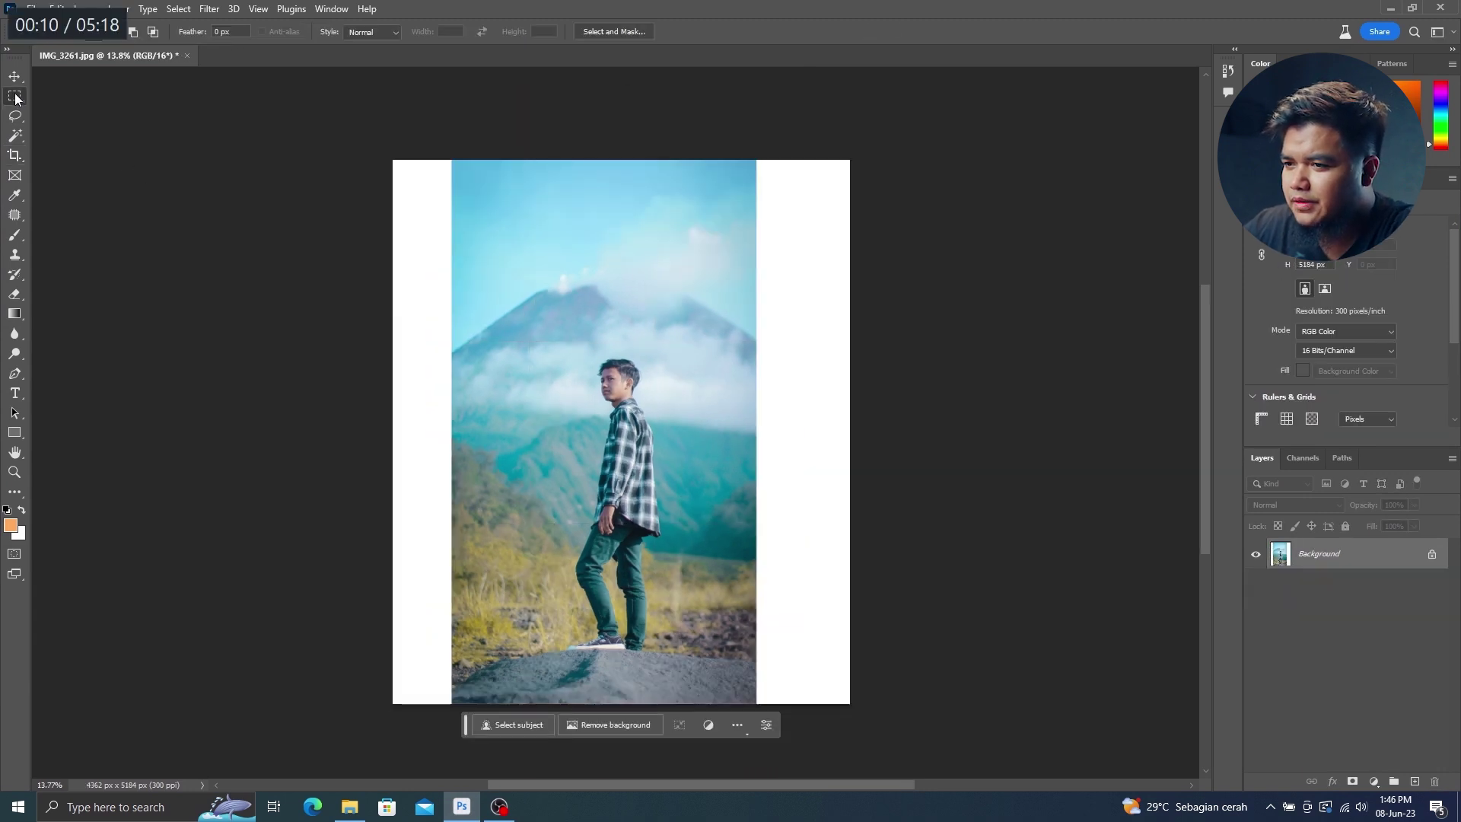
key(Right)
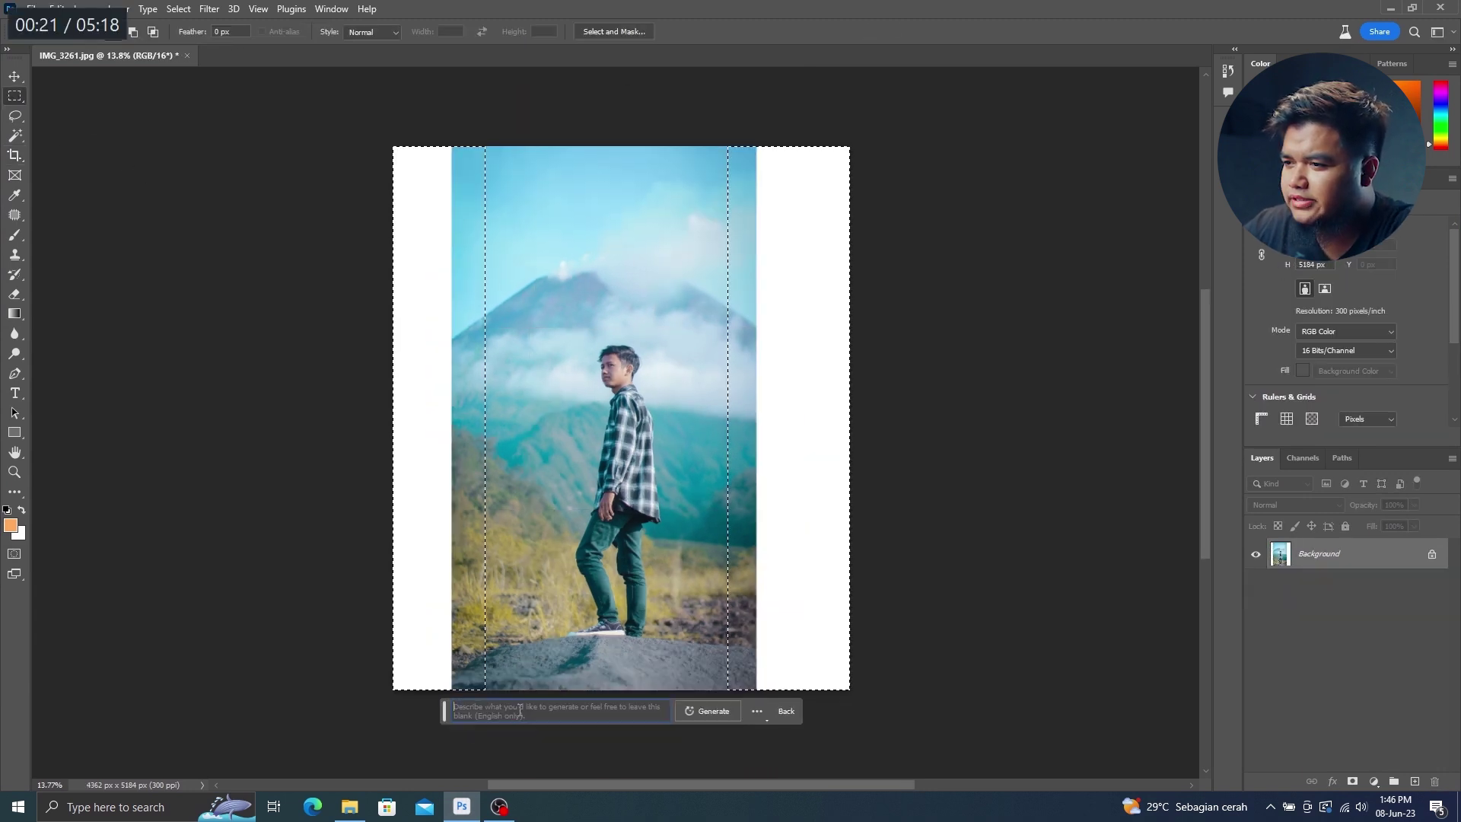
key(Right)
key(Right)
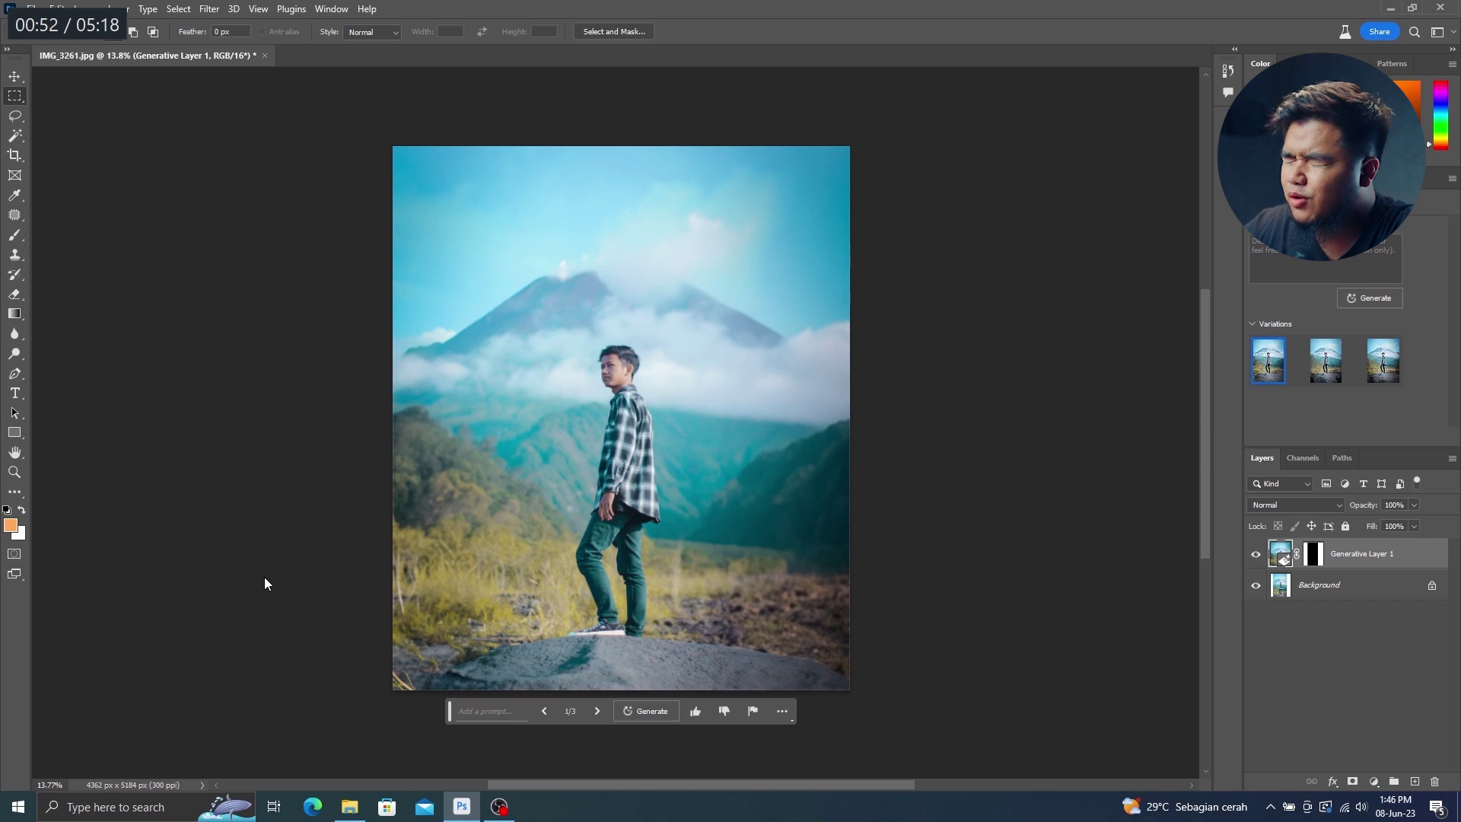
key(Right)
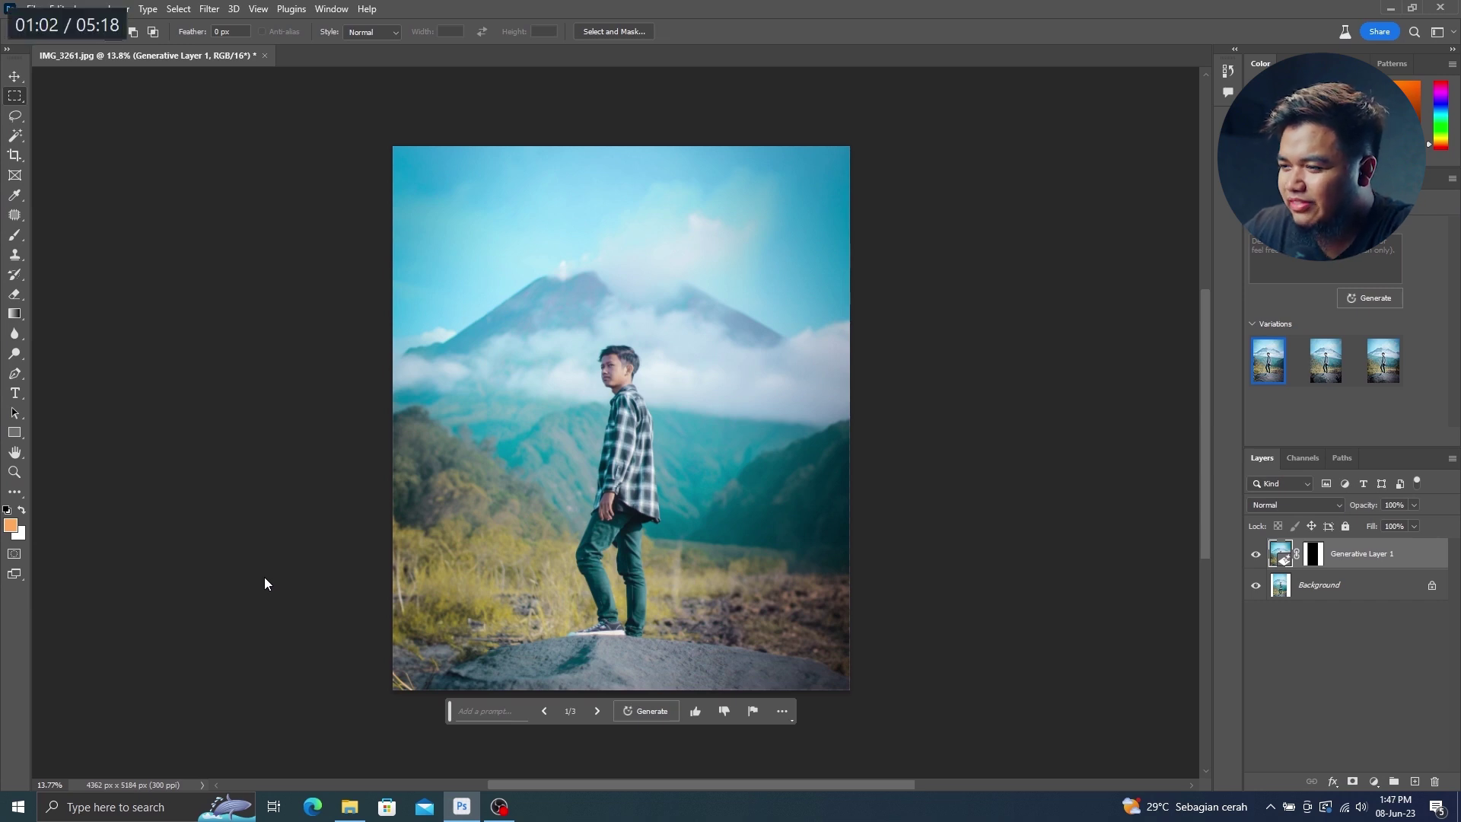
key(Right)
key(Right)
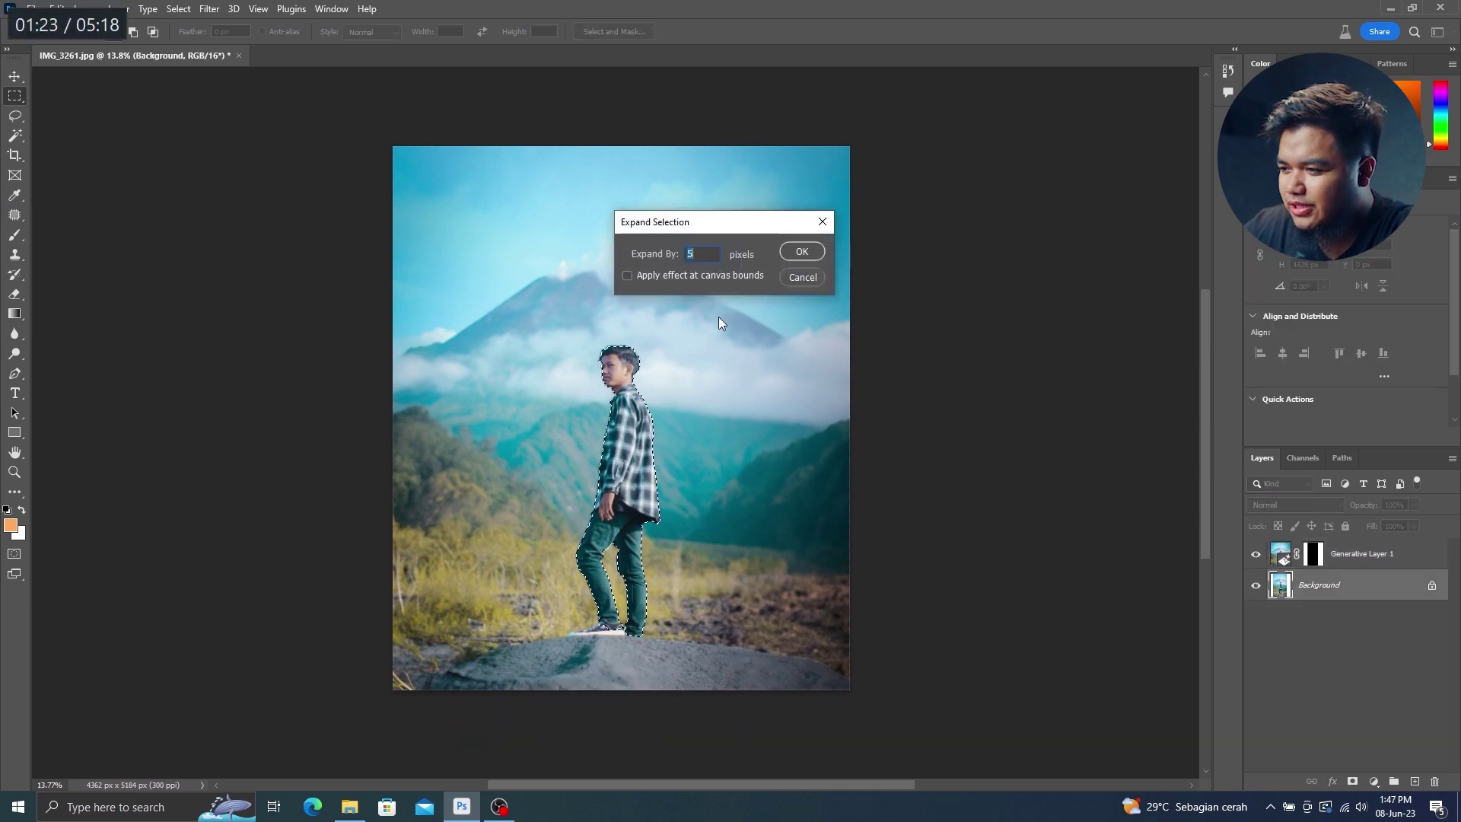
key(Right)
key(Right)
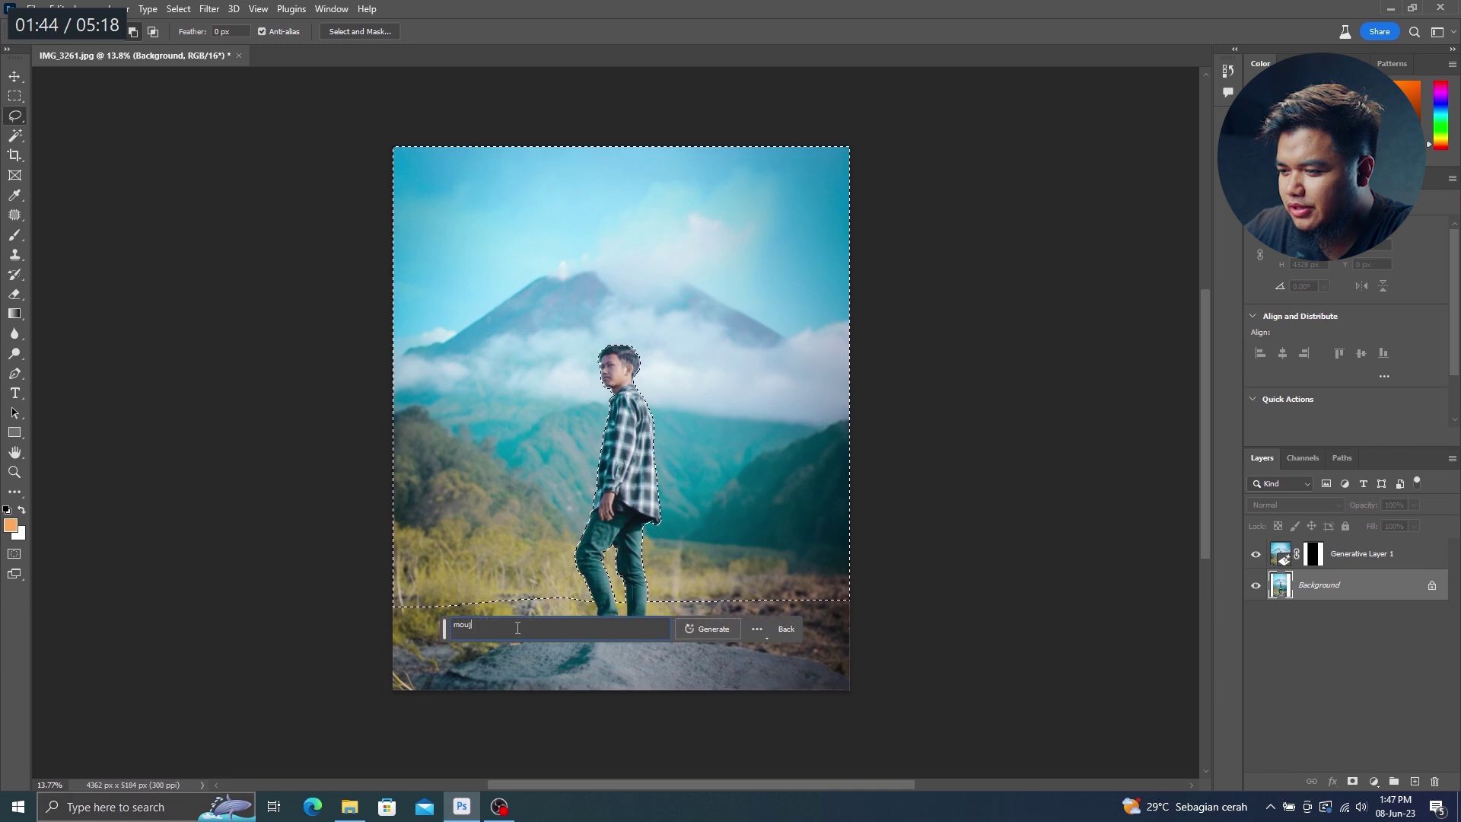
text(ntain view)
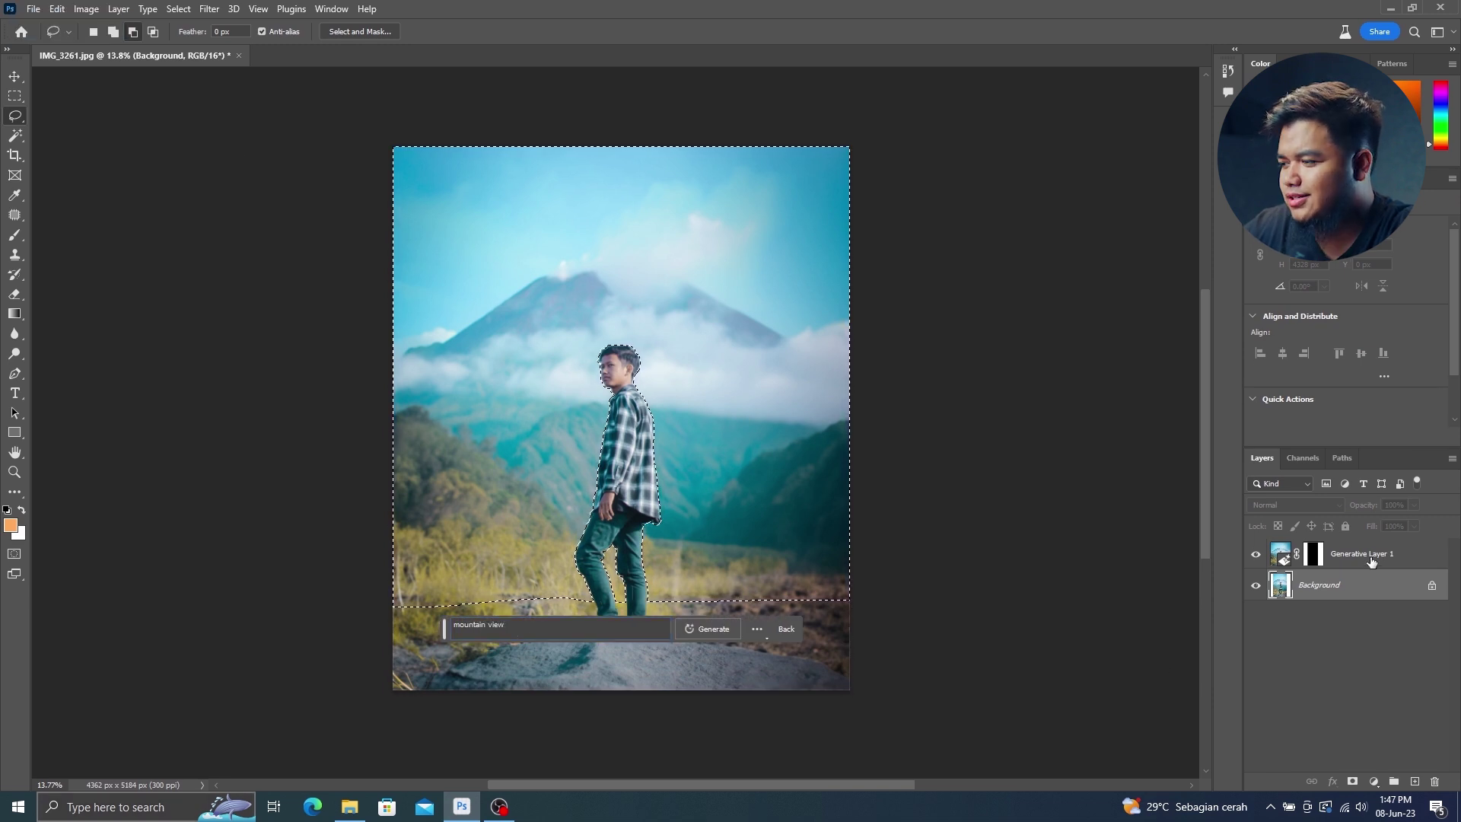
click(710, 633)
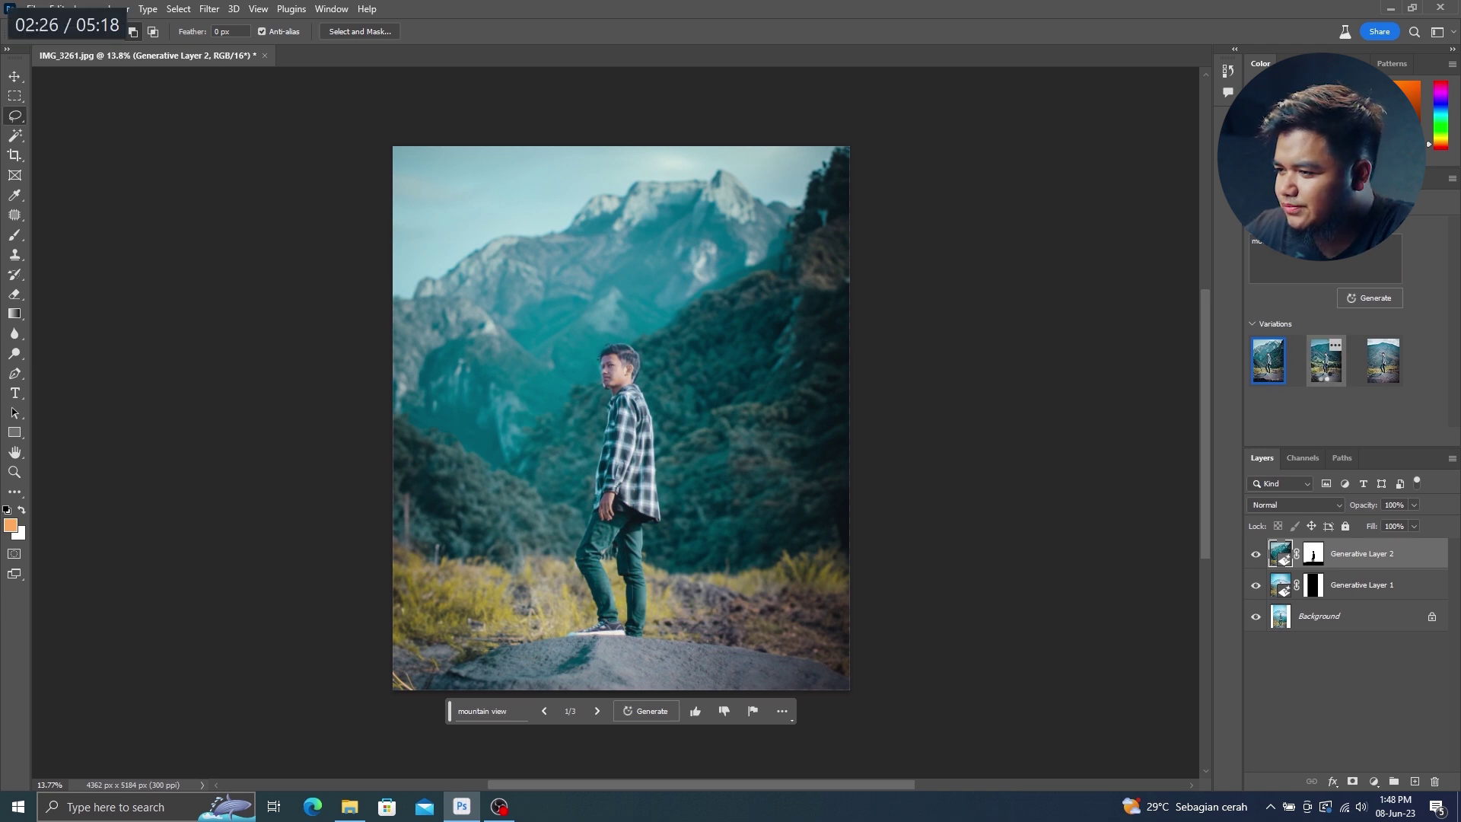
- Preview the second and third generated mountain variations
click(1324, 371)
click(1374, 374)
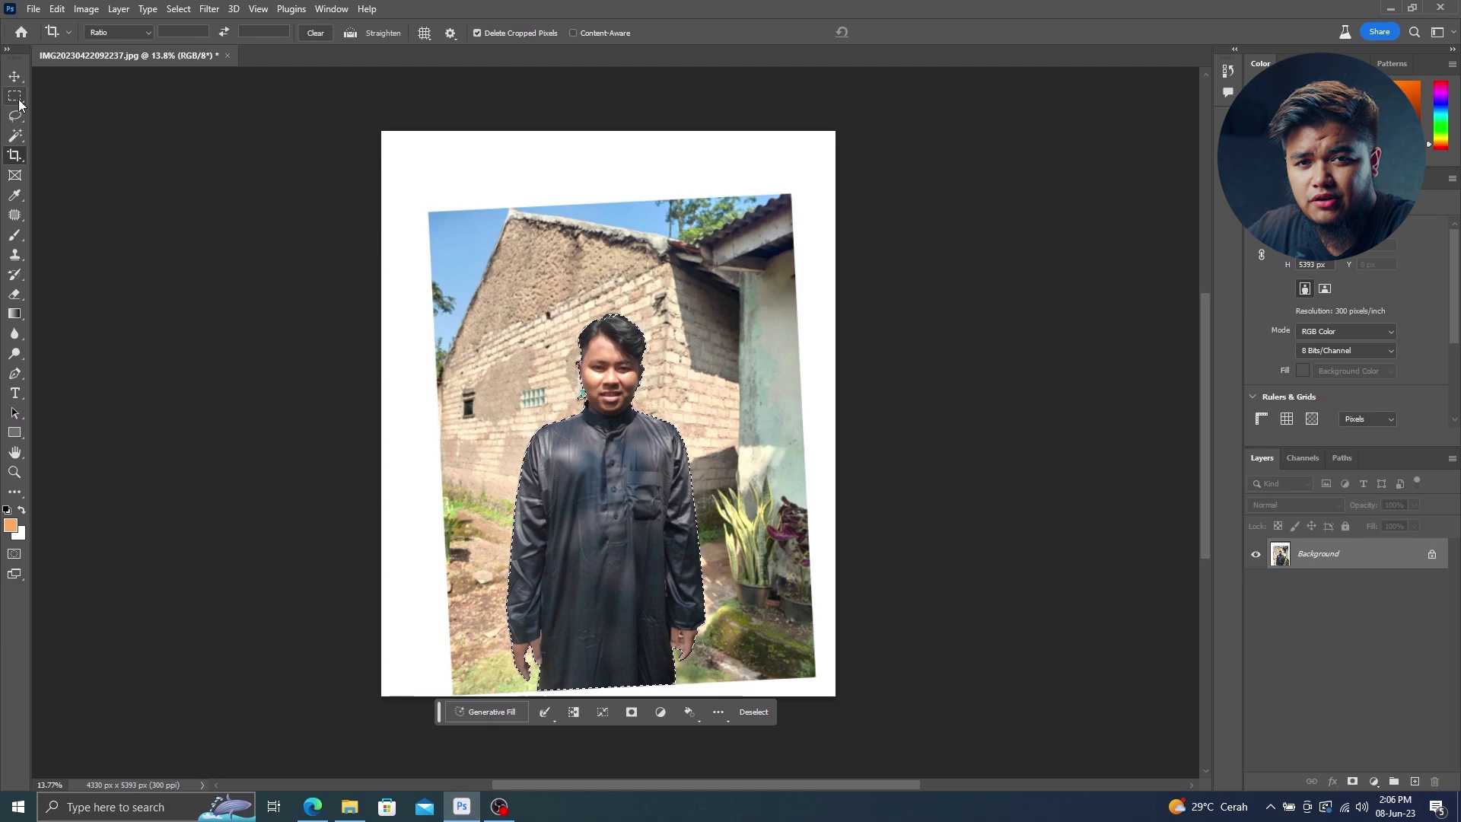
- Select the Rectangular Marquee tool and pause the tutorial playback
click(19, 102)
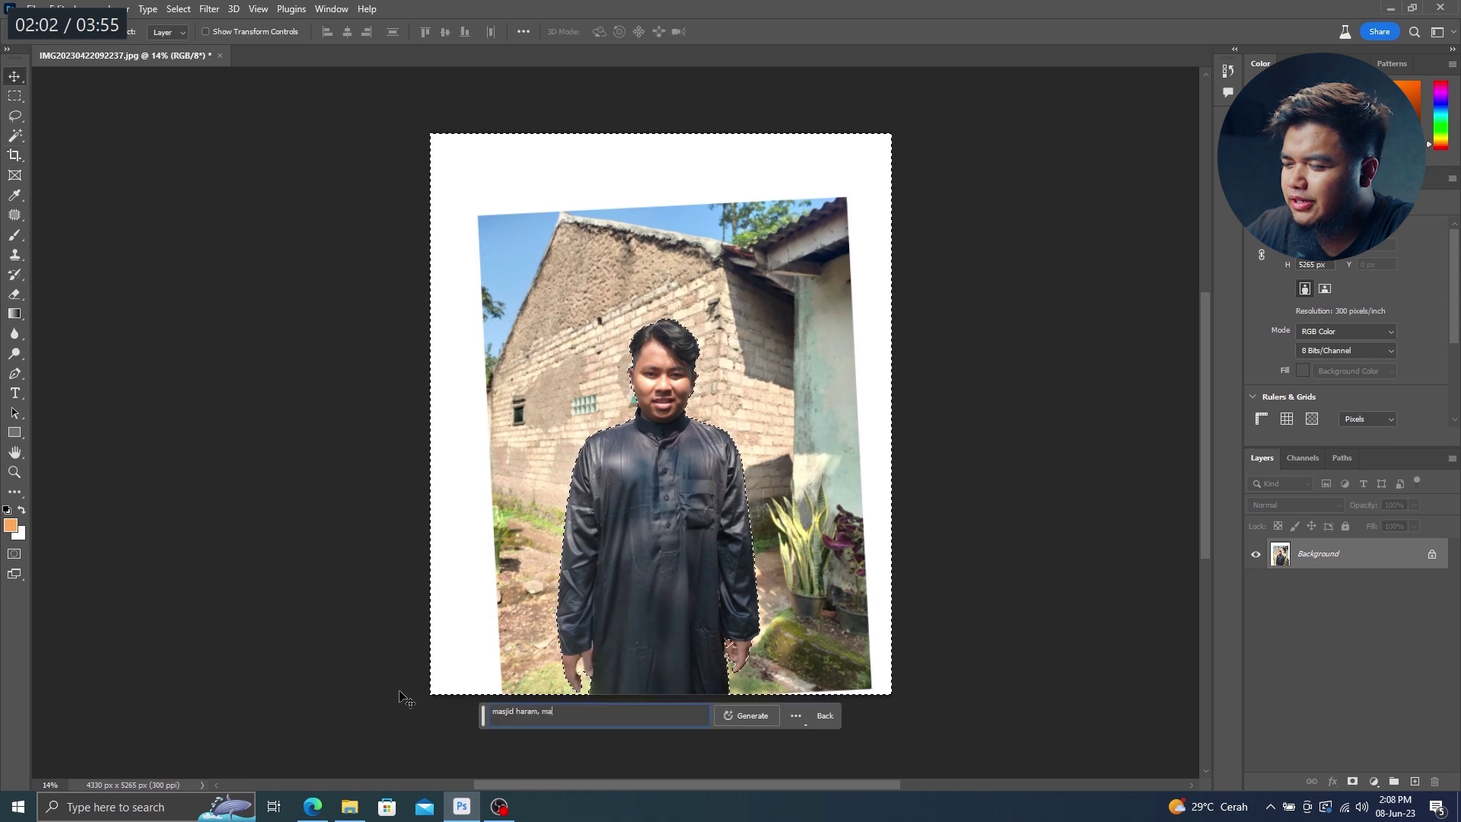
key(space)
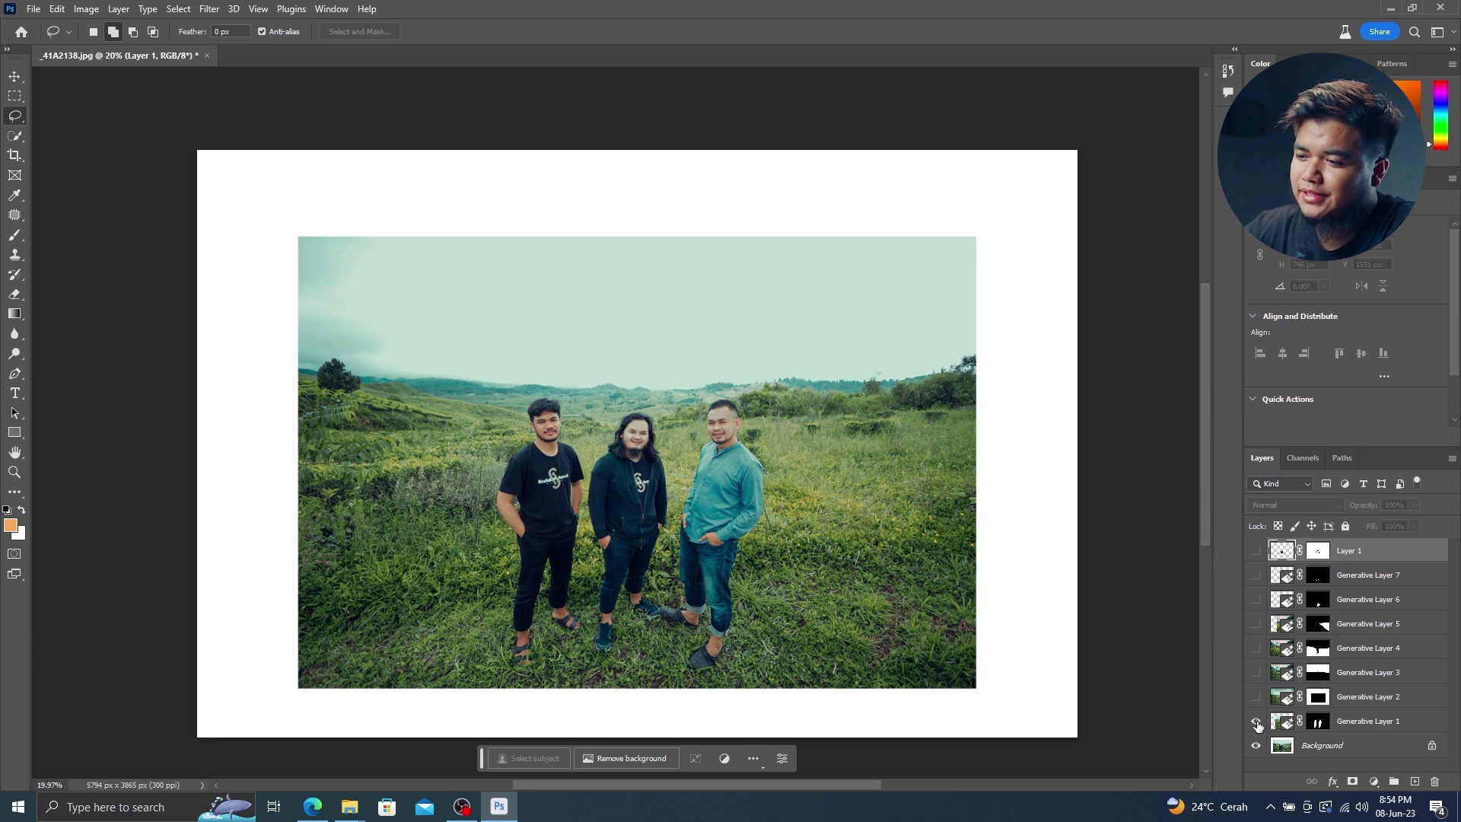
- Reveal each generative layer: outer men removed, sky, mountains, grass, river, path and puffer jacket
click(1256, 722)
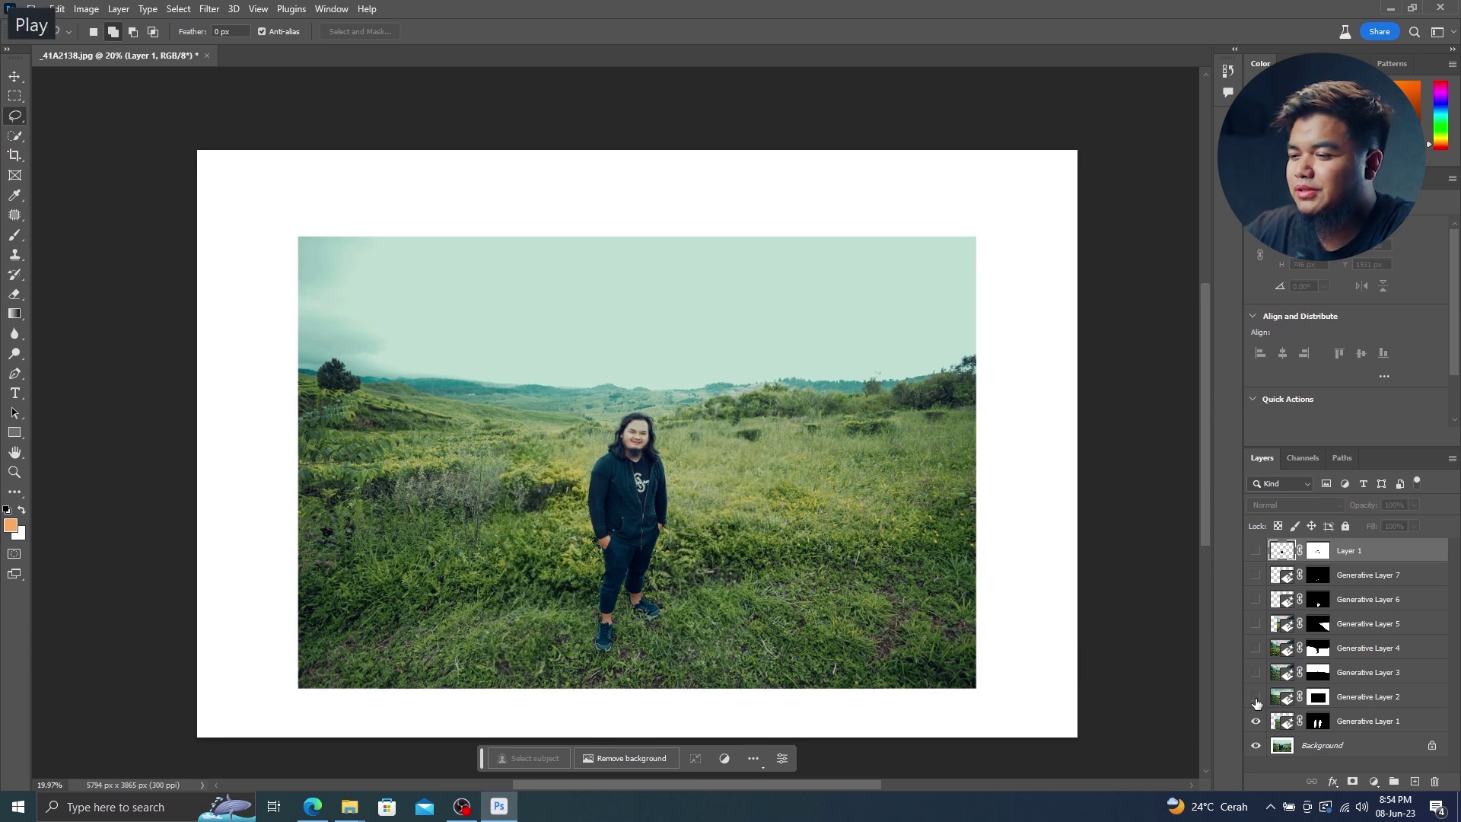
click(1256, 698)
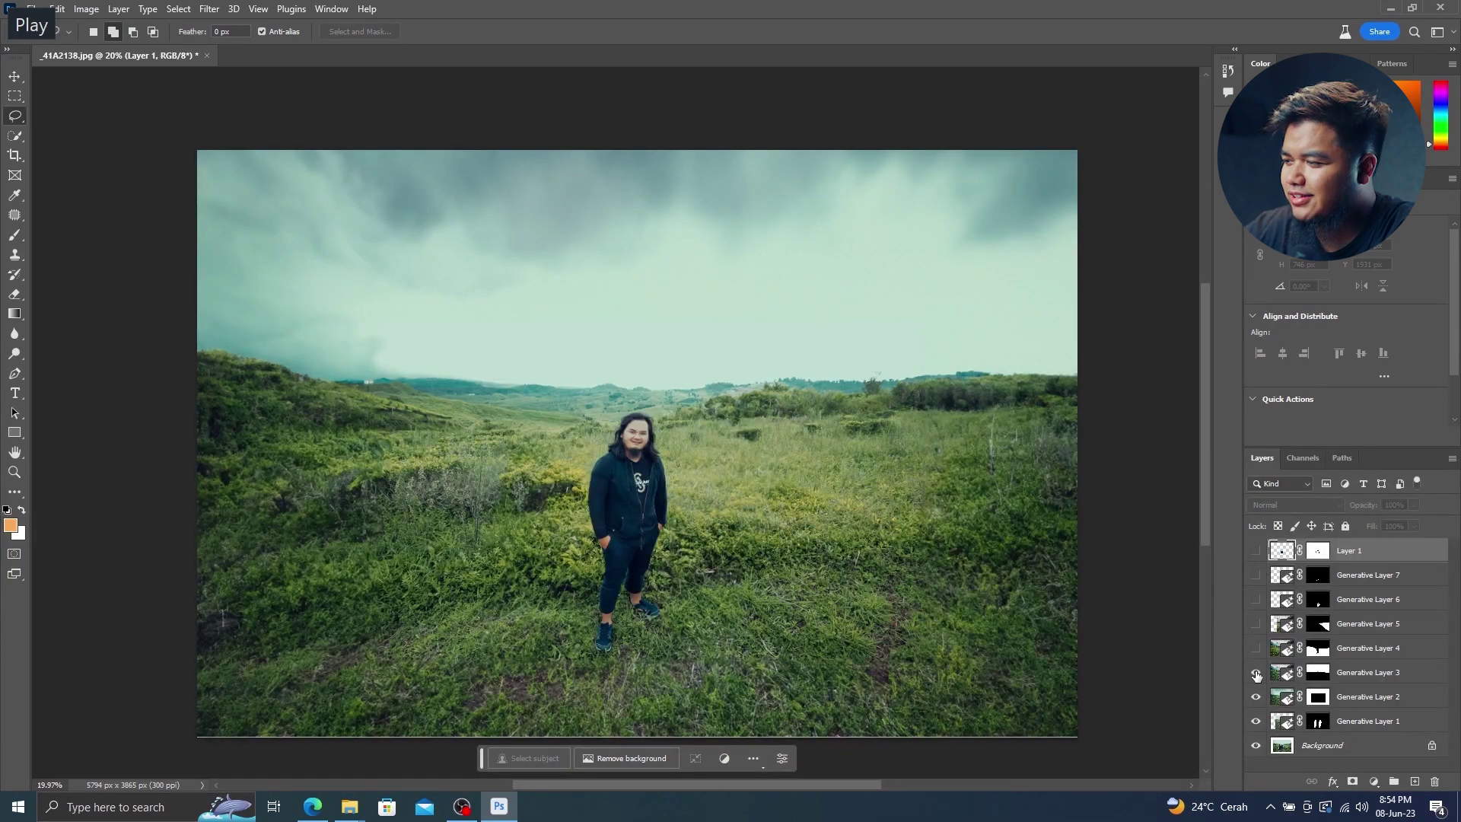
click(1256, 673)
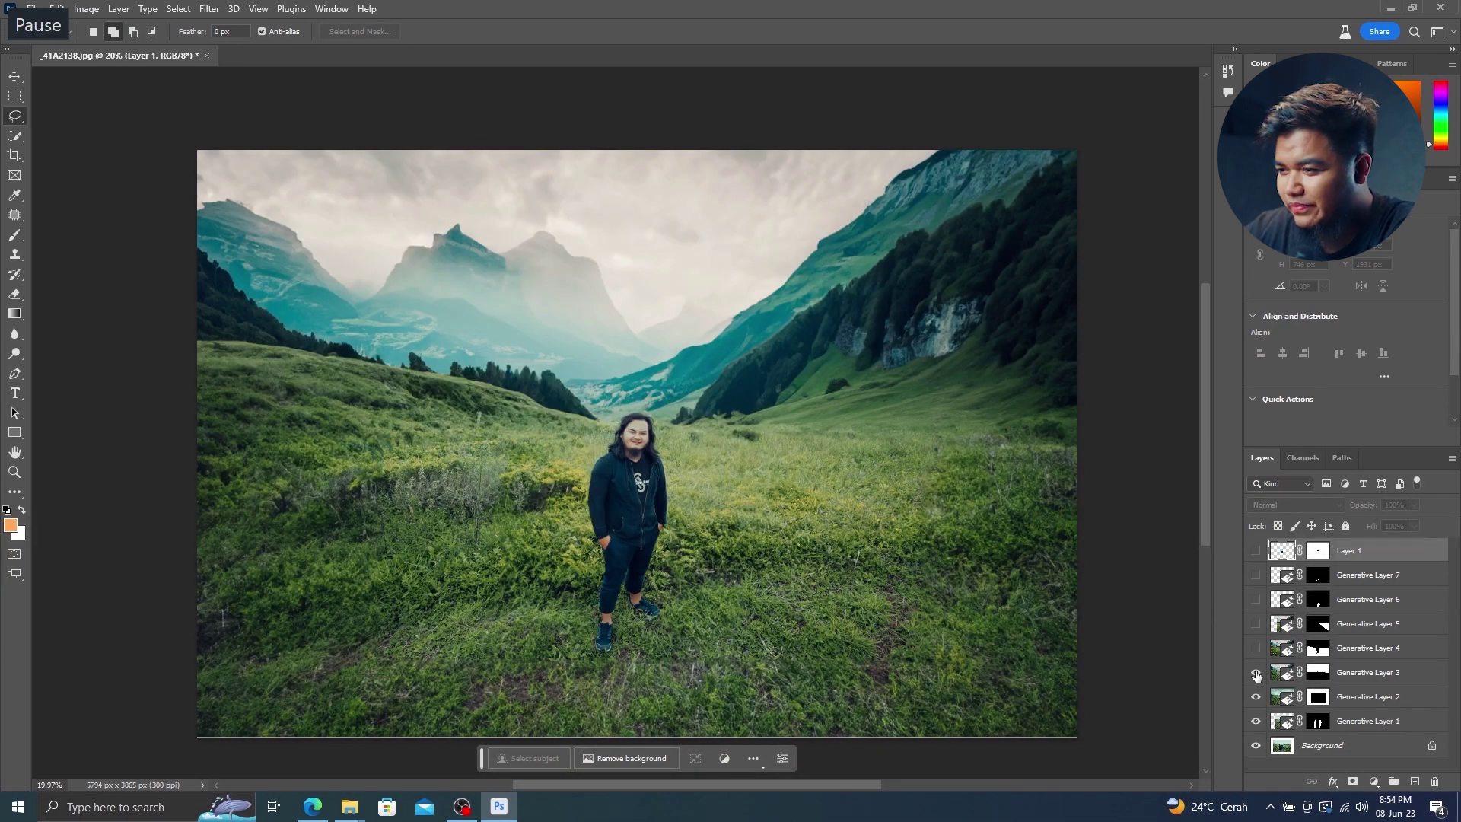
click(1257, 649)
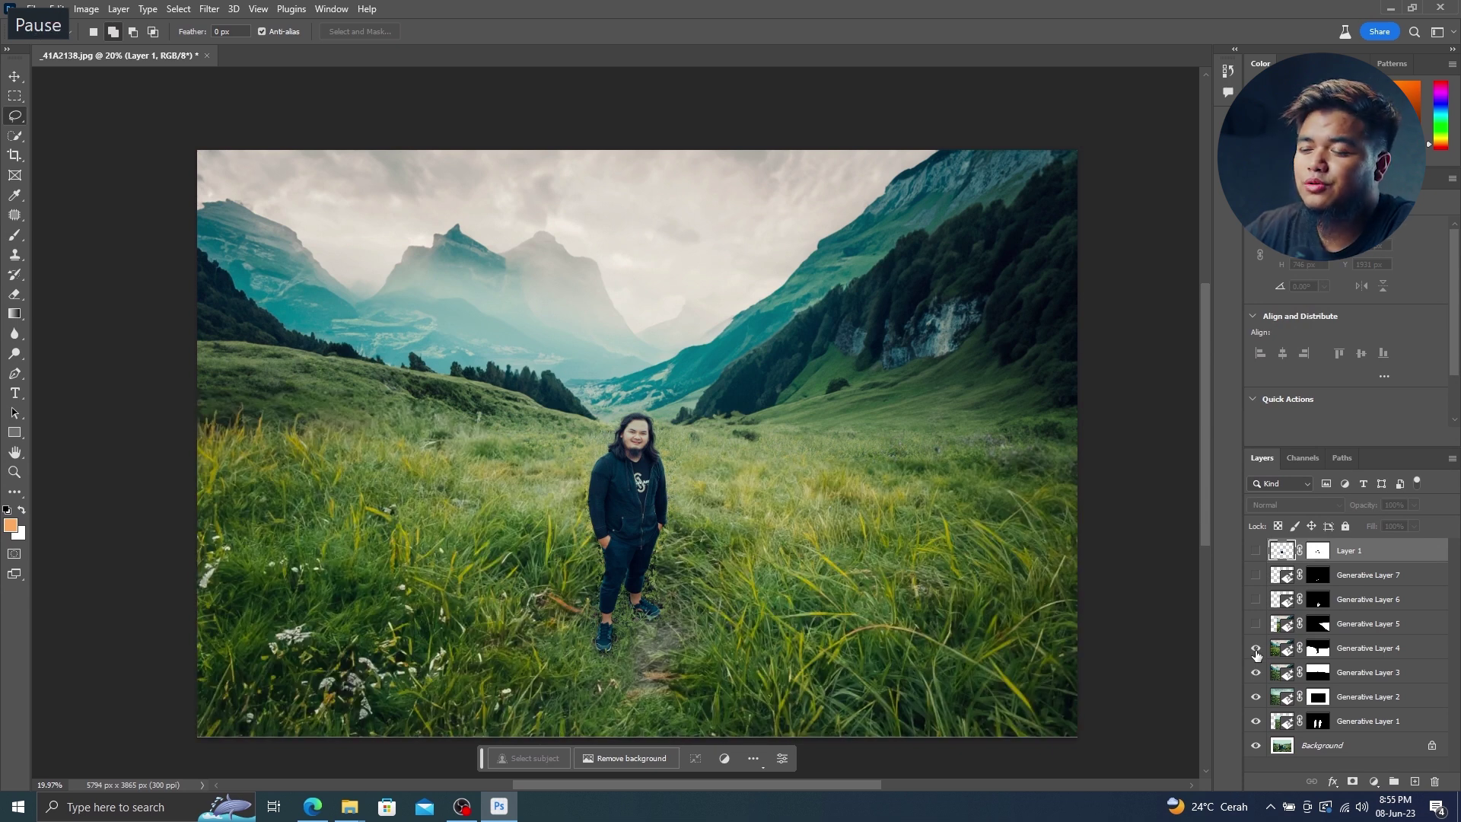
click(1255, 624)
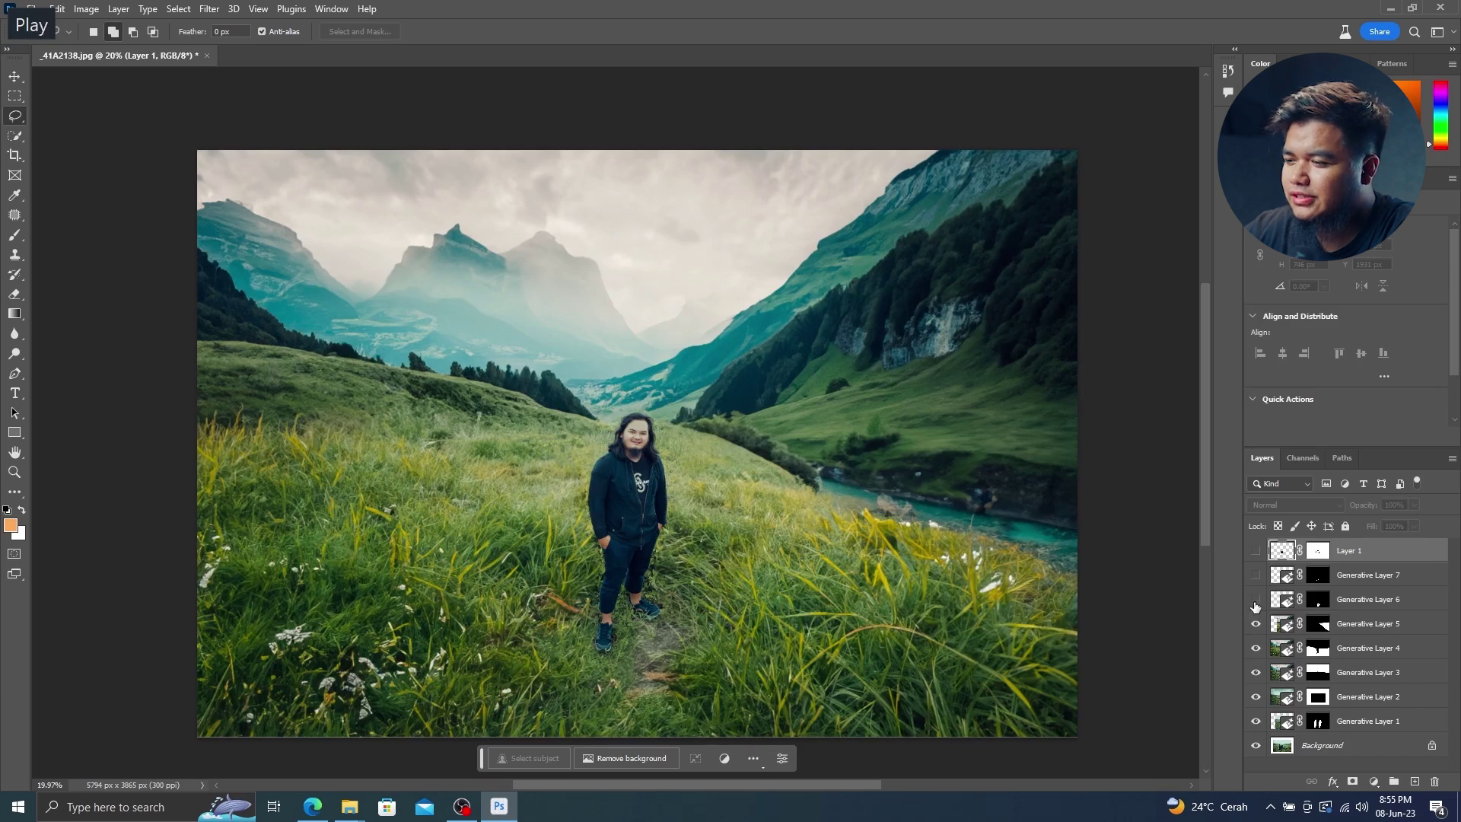
click(1255, 600)
click(1255, 601)
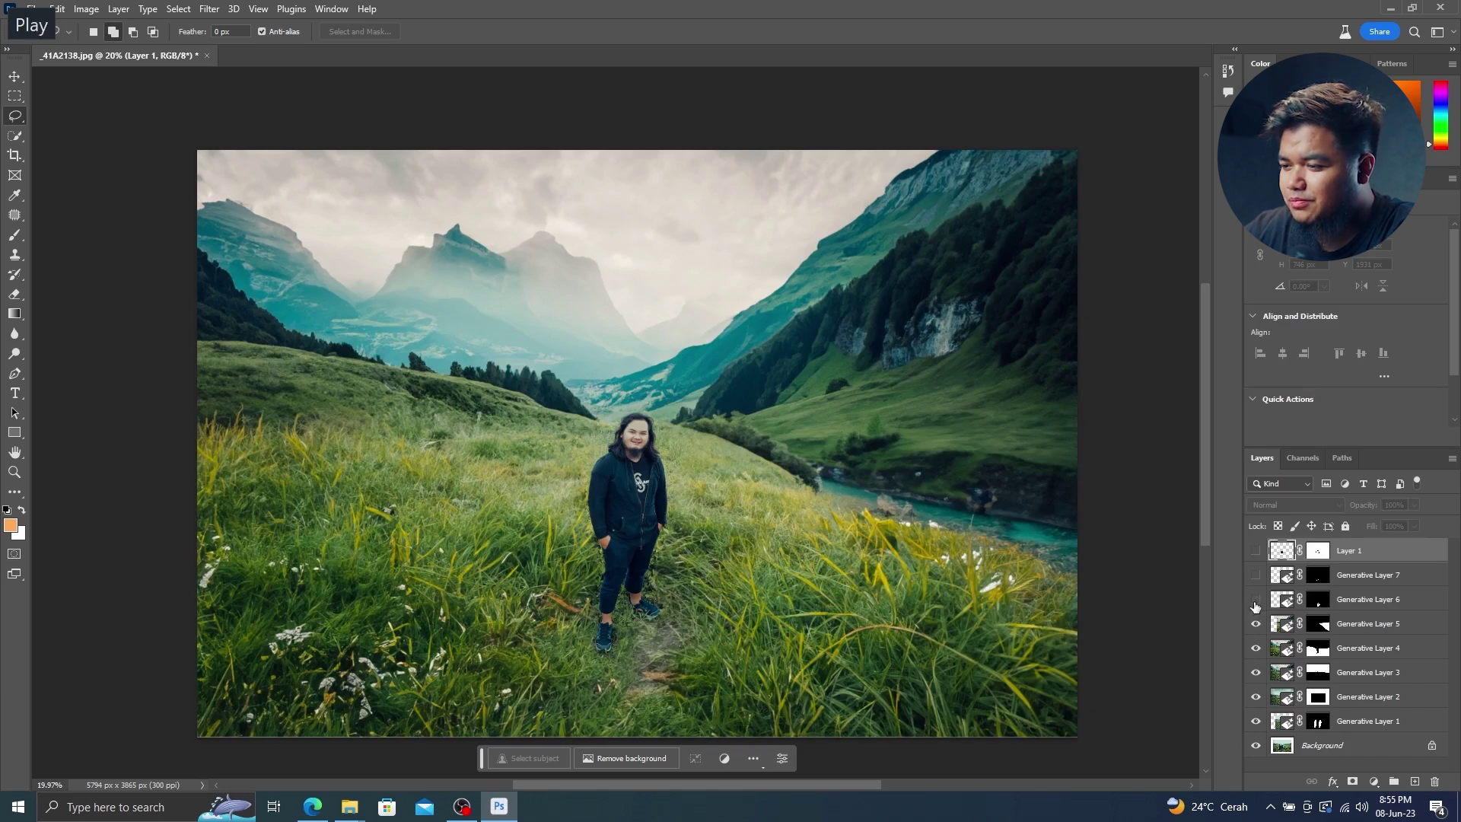
click(1255, 551)
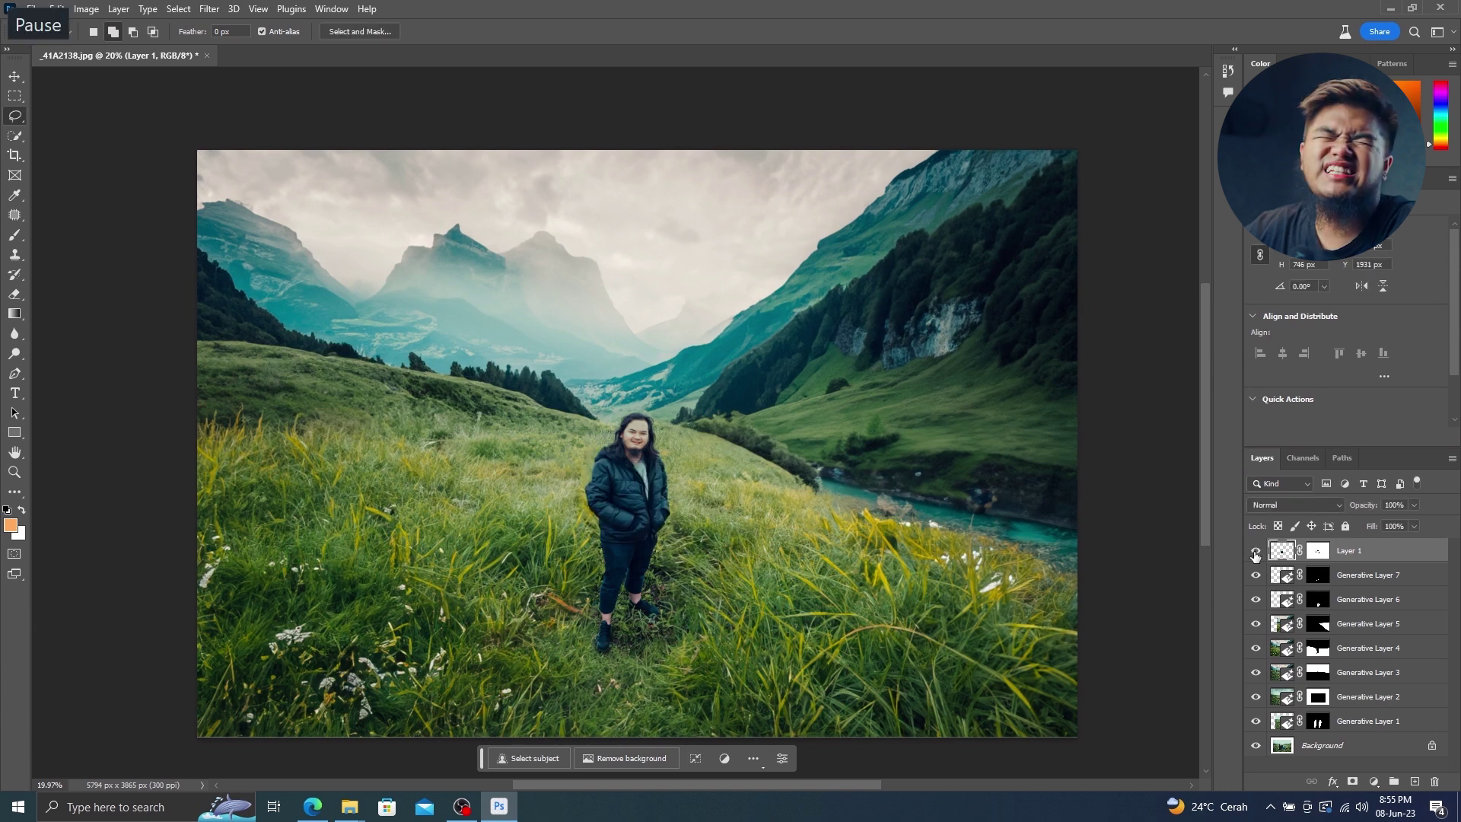